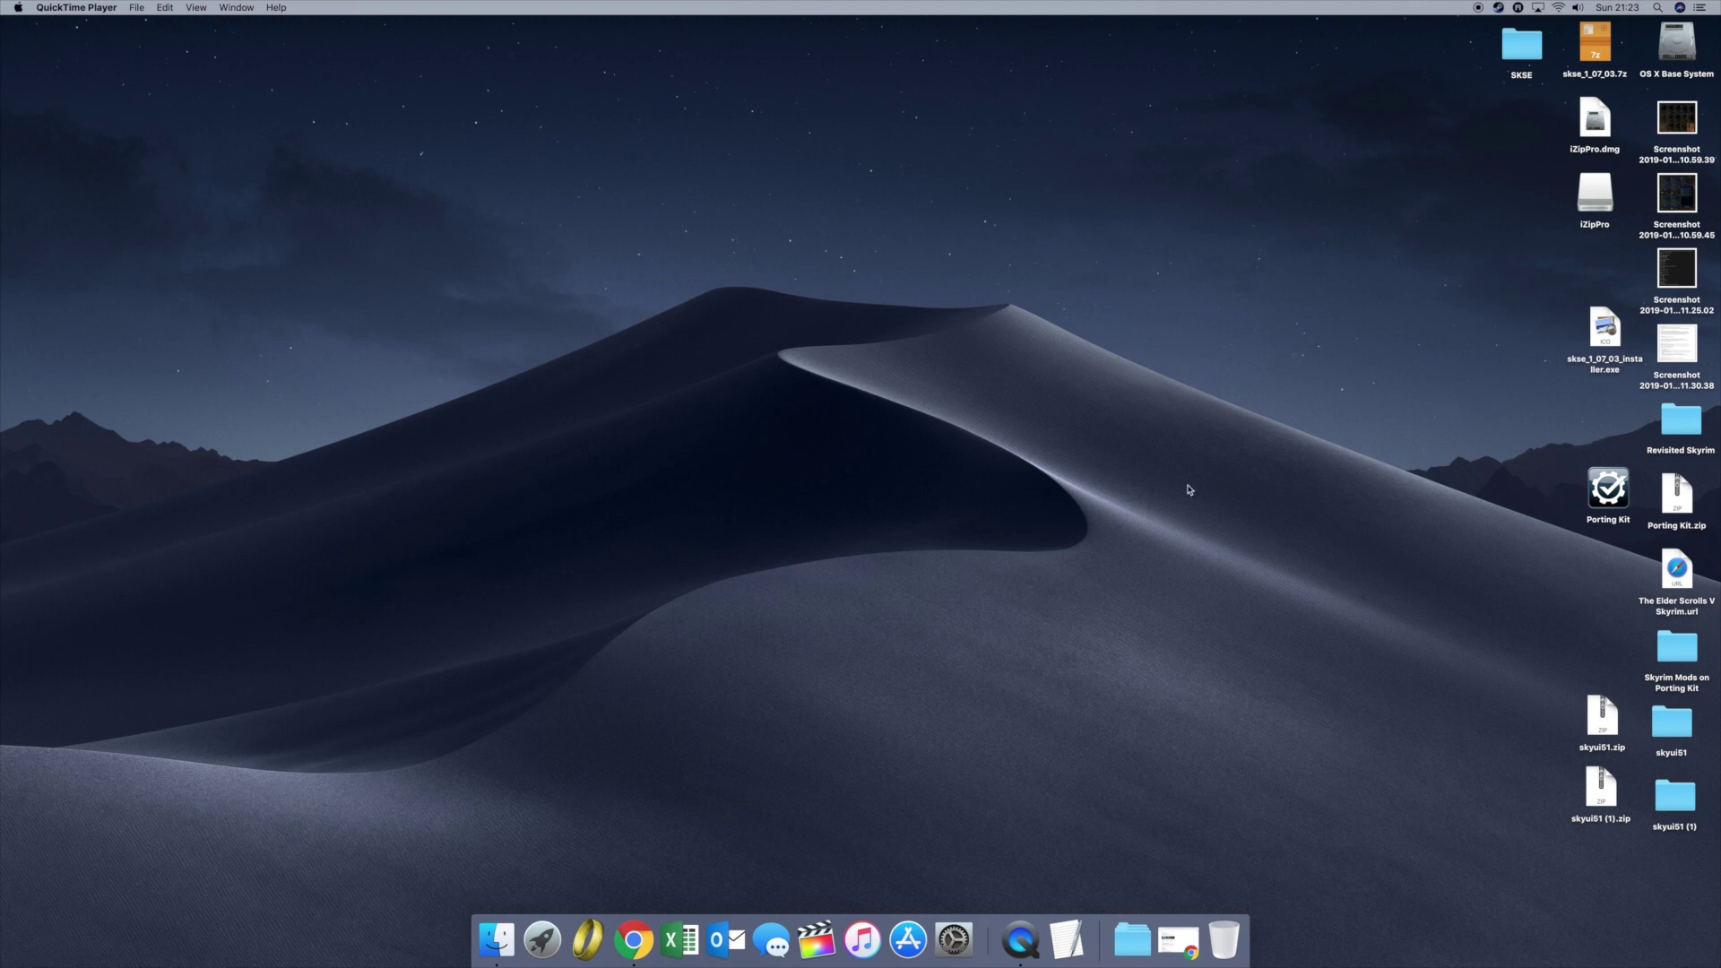
Step: Launch Porting Kit, open the Skyrim (Legendary Edition) page from the Library and press PLAY
double_click(1614, 496)
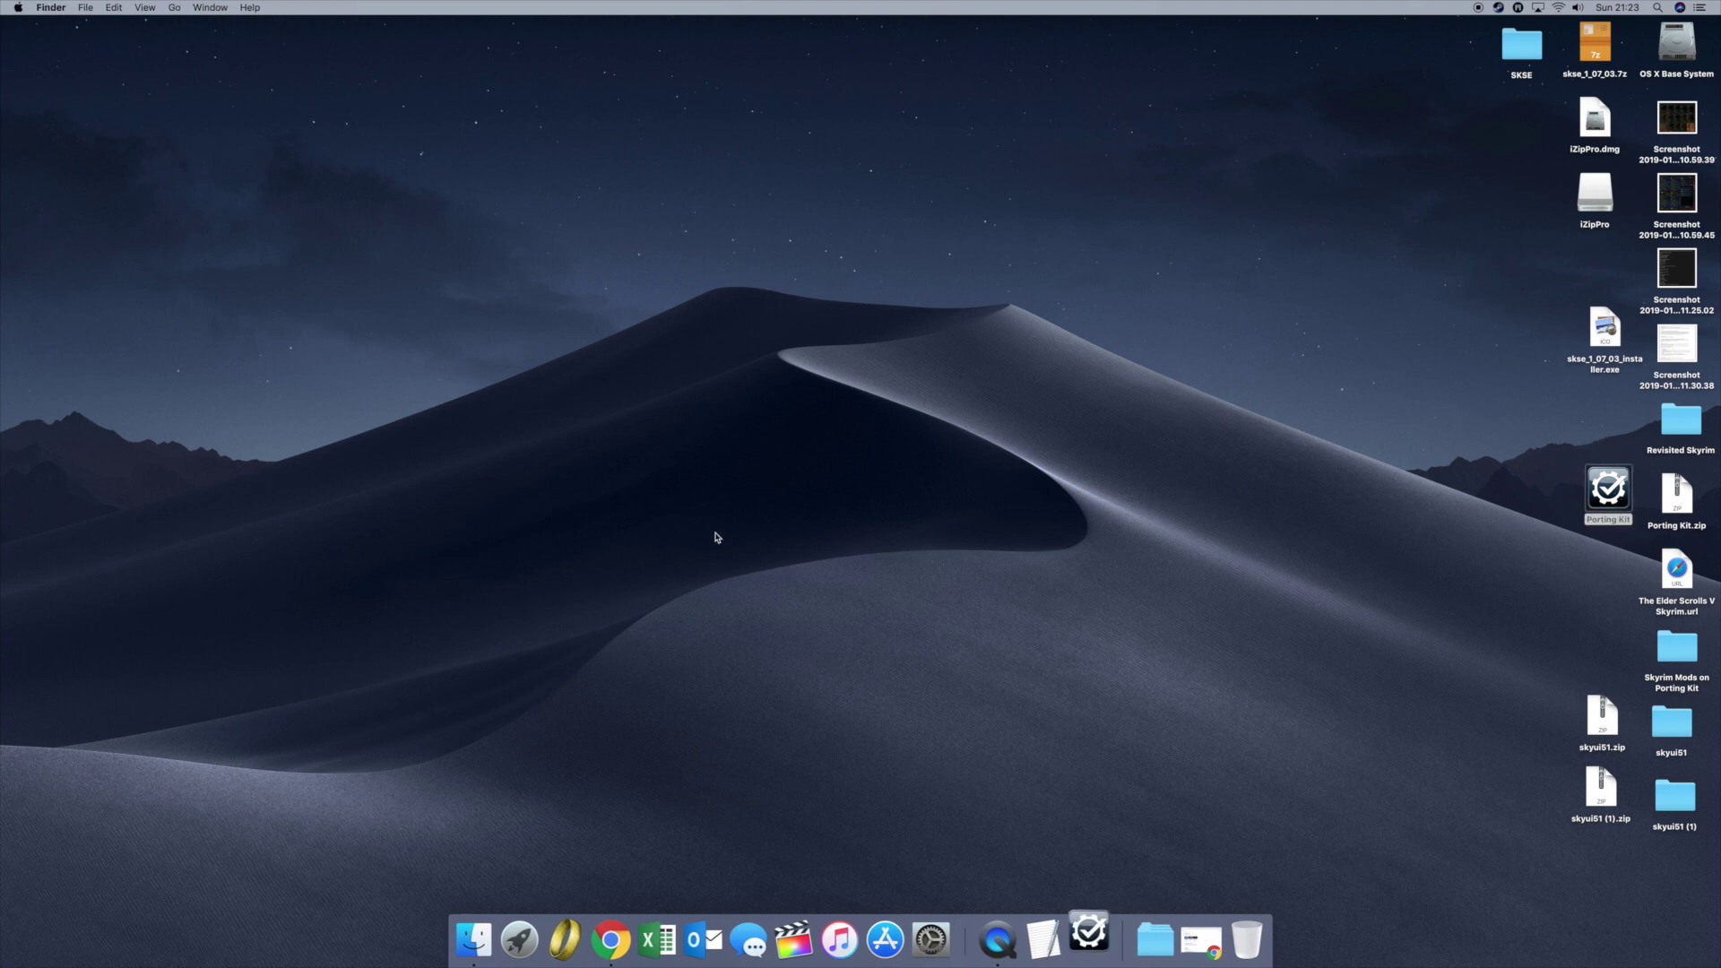
click(959, 355)
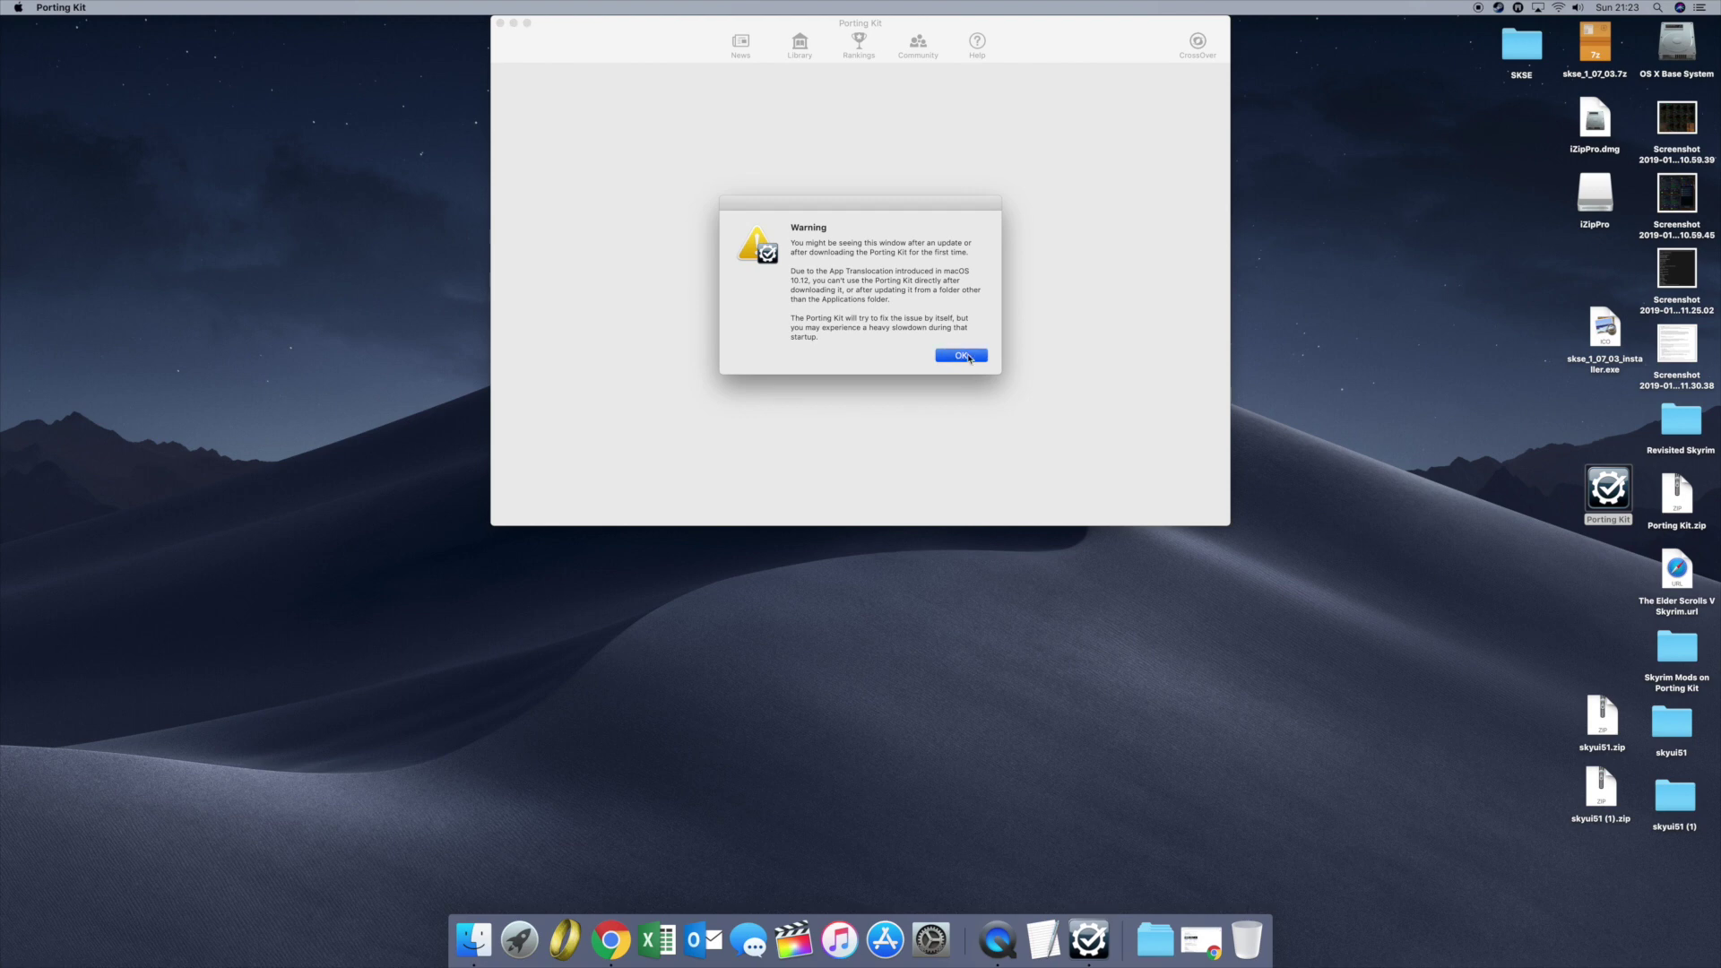
click(807, 40)
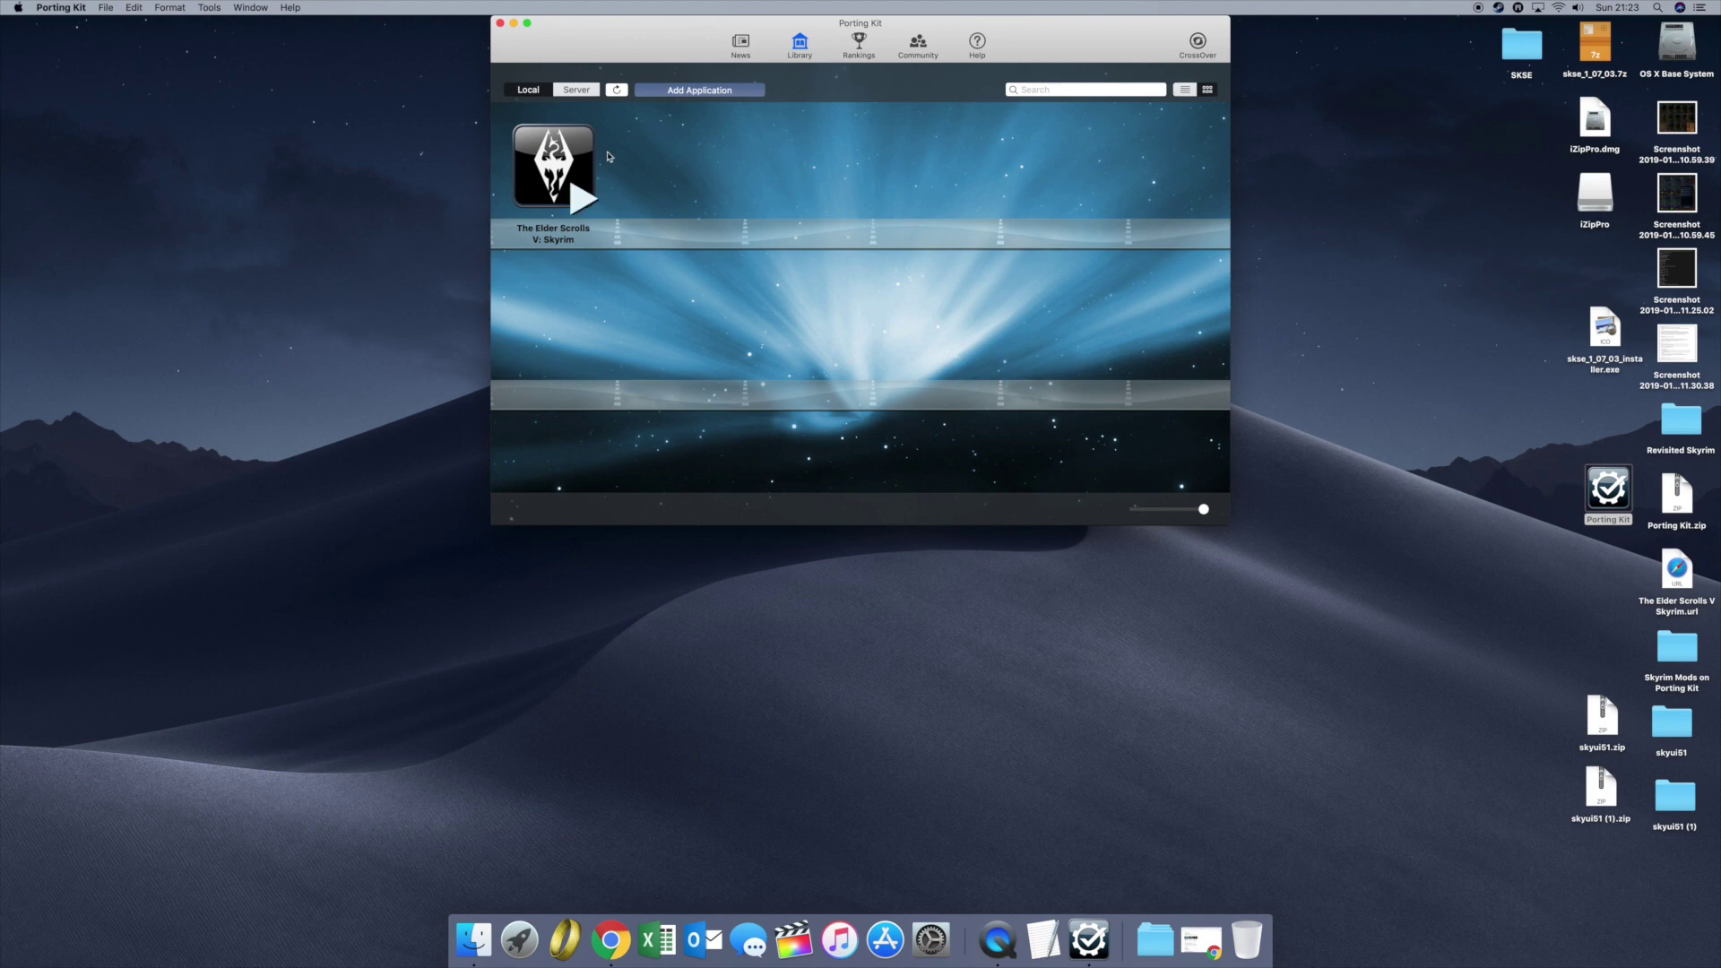
click(548, 160)
click(655, 344)
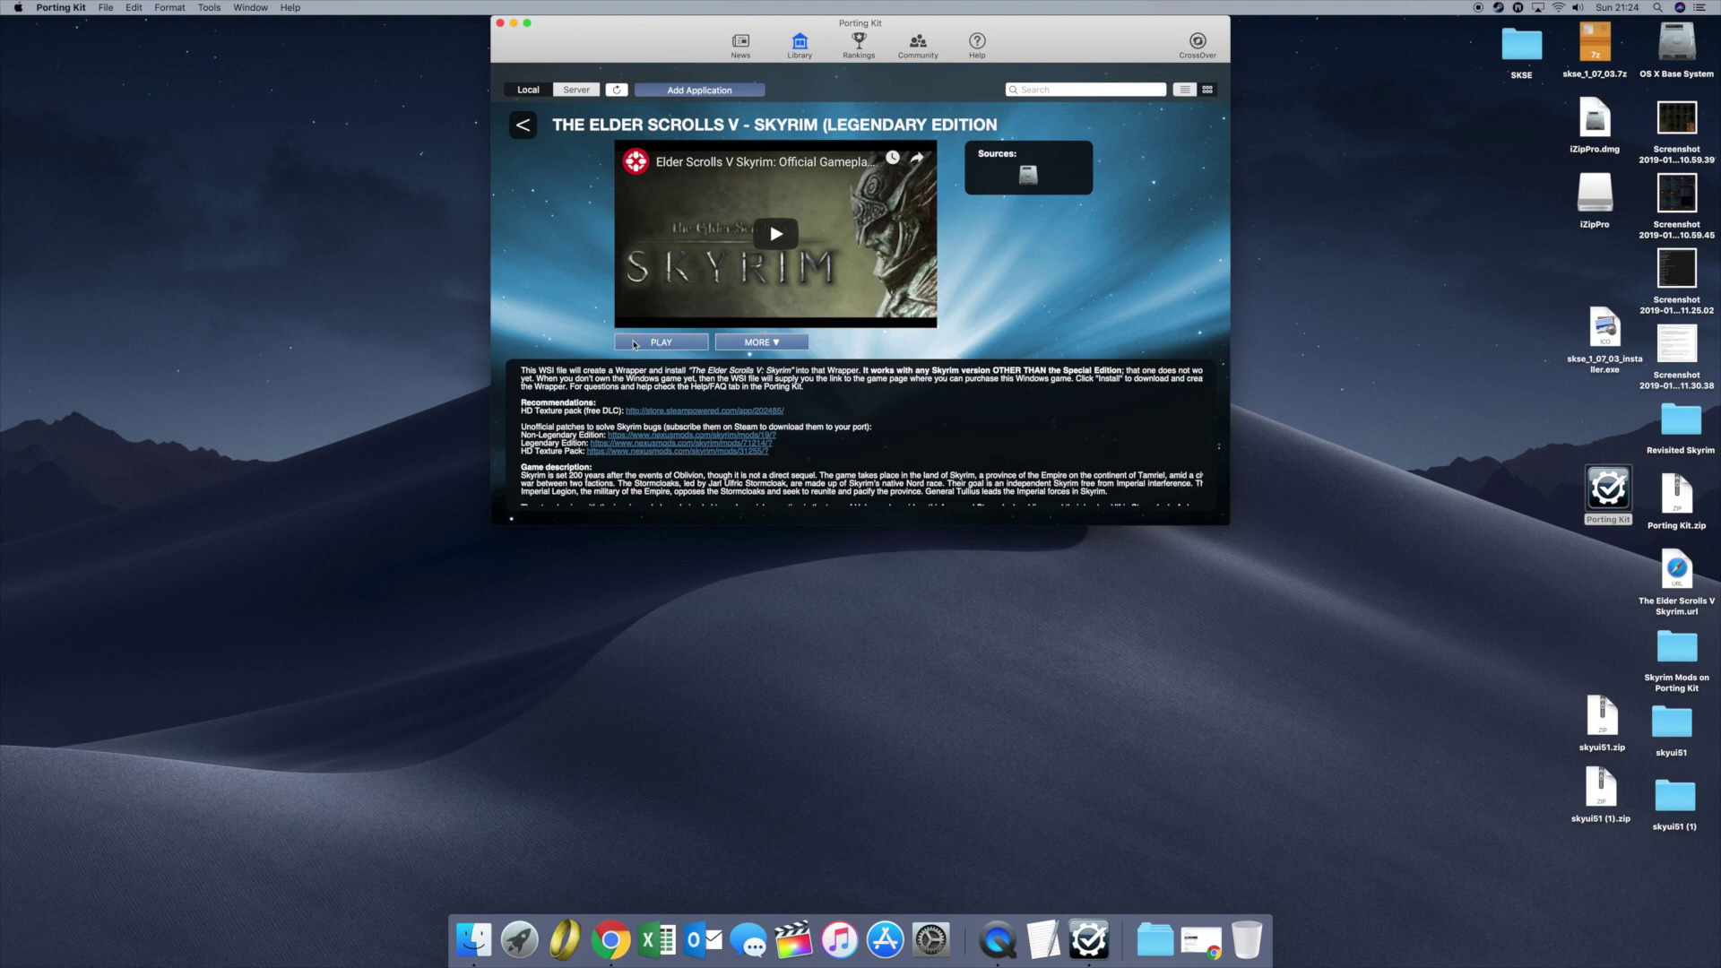
click(611, 939)
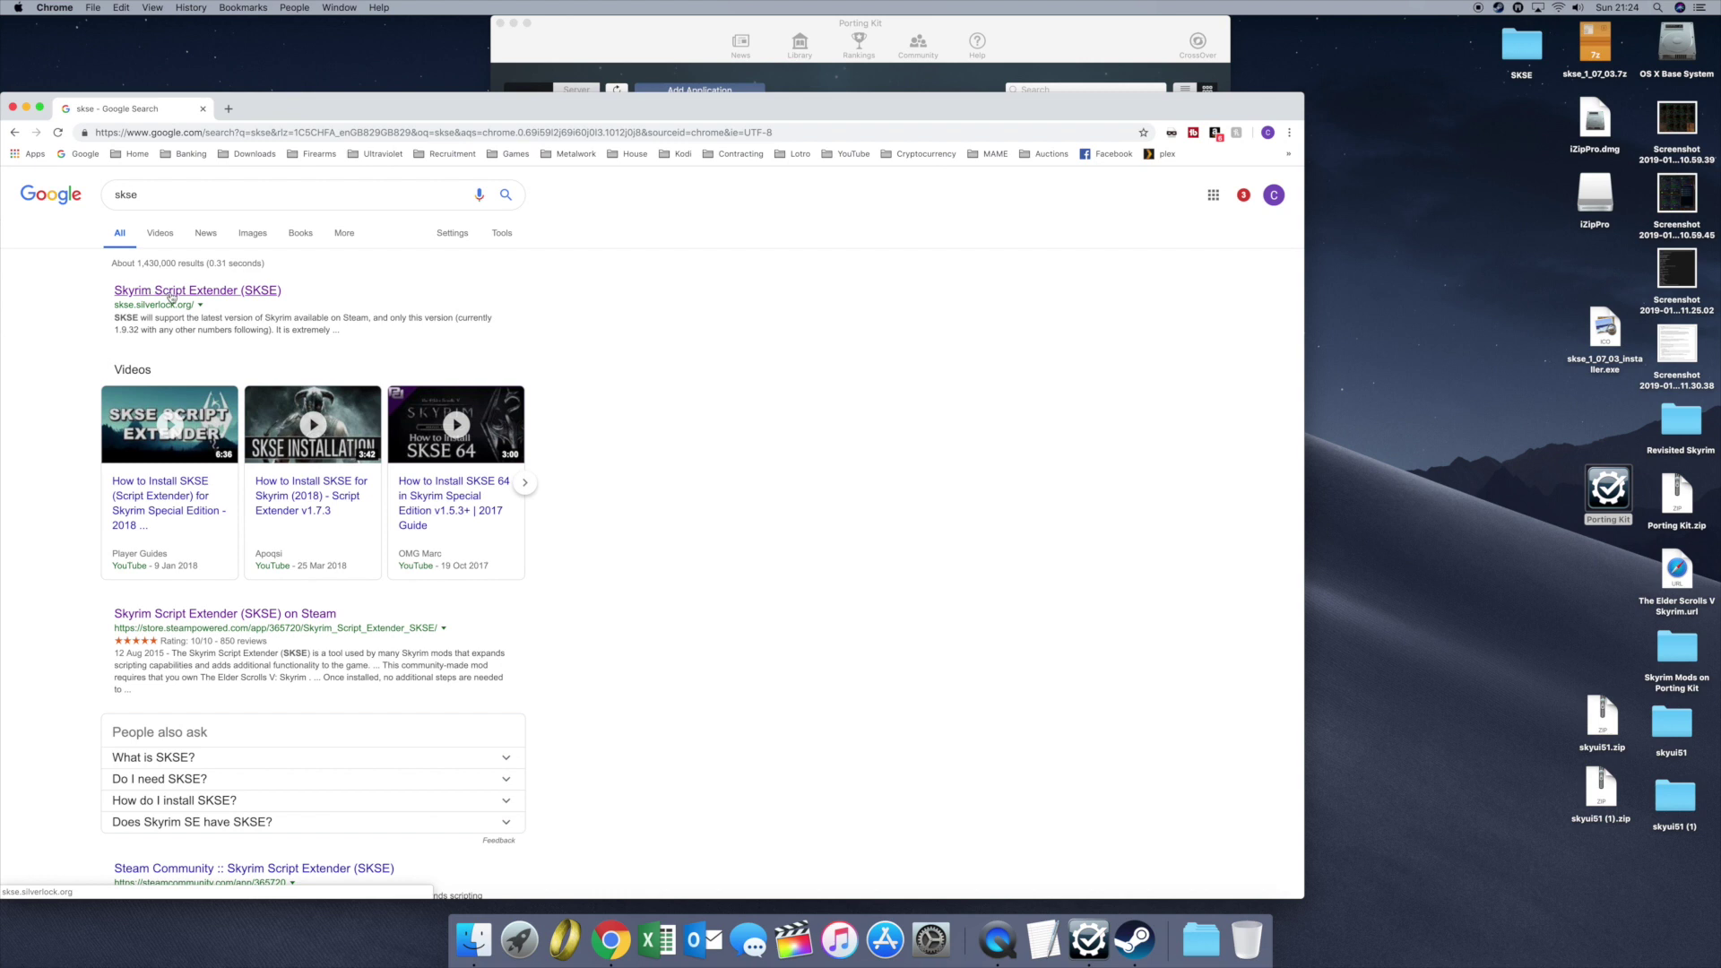
Step: Open the SKSE site at skse.silverlock.org, minimize Chrome, and move the SKSE archive aside
click(200, 295)
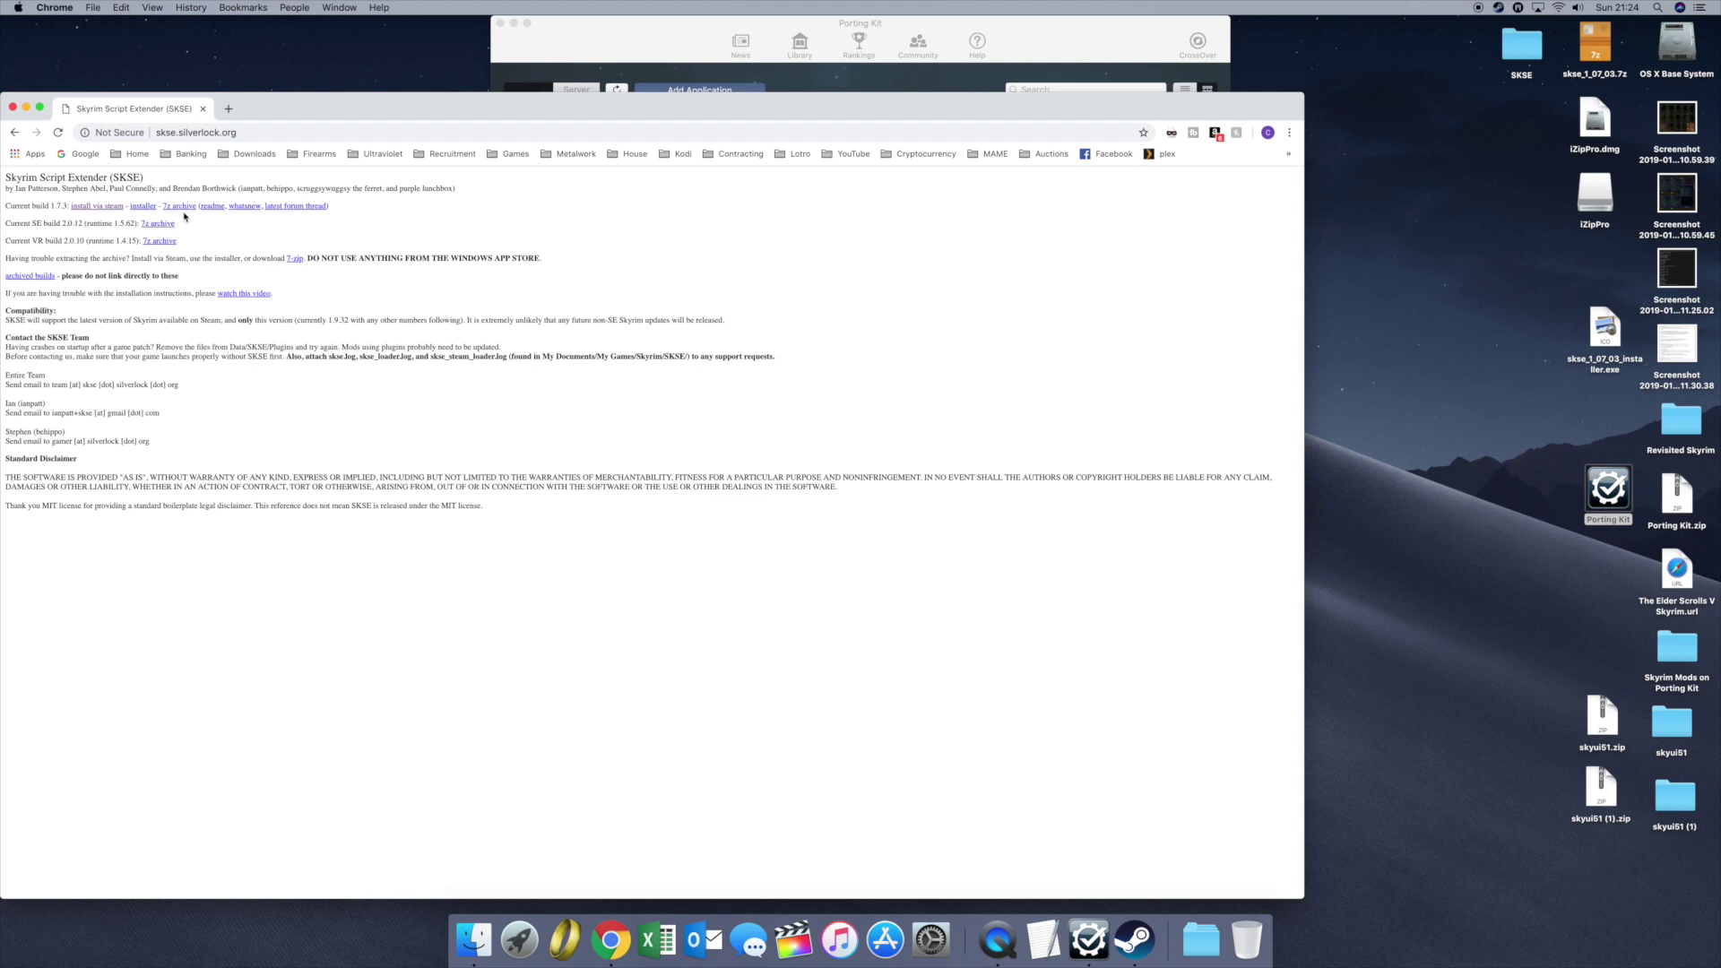
click(26, 108)
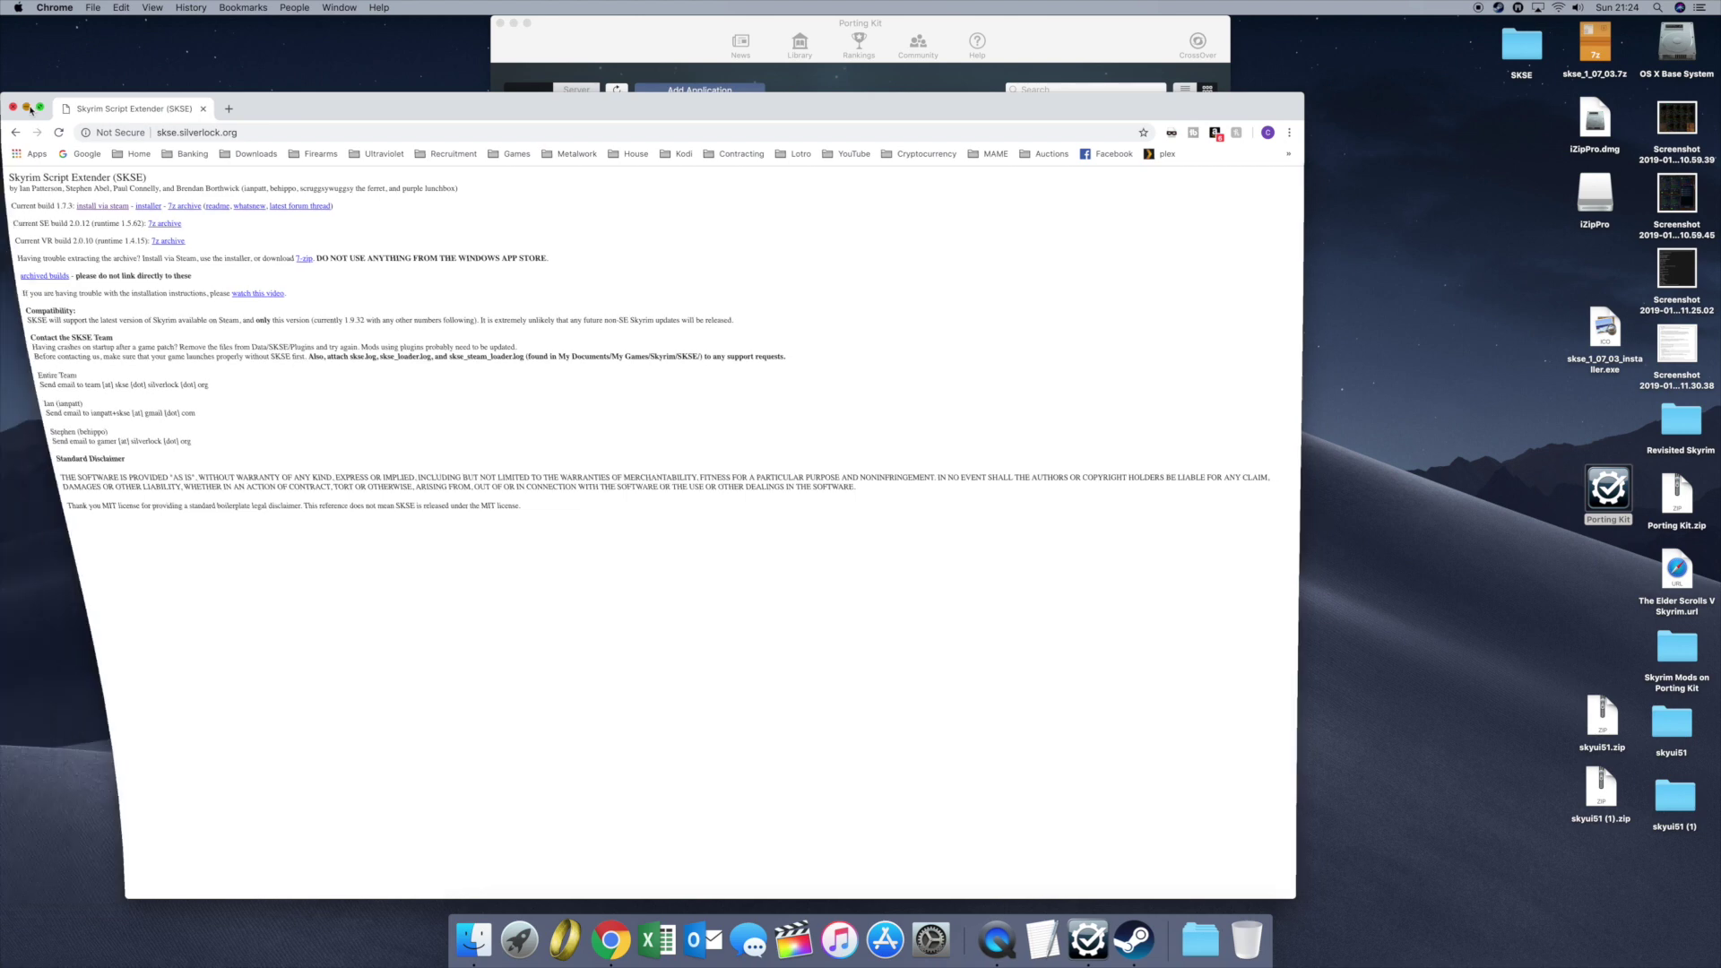
drag(1600, 31, 1434, 327)
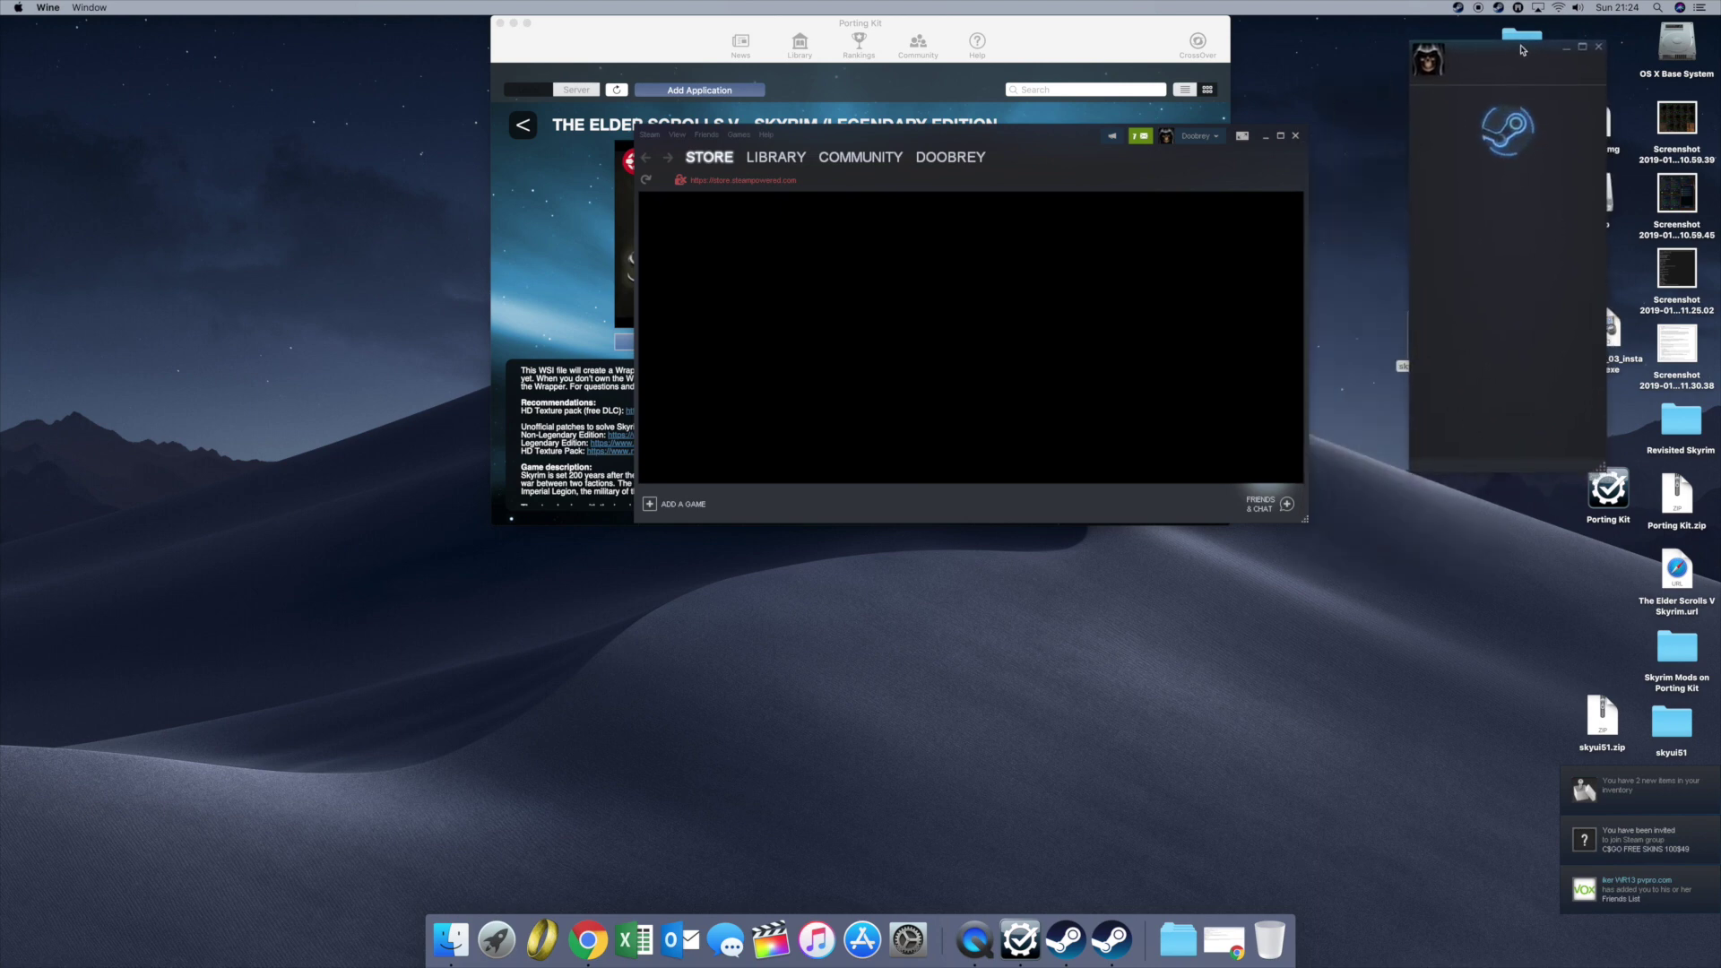
Step: Move the SKSE folder down the desktop, open it, and expand skse_1_07_03 to list its files
drag(1521, 40, 1437, 722)
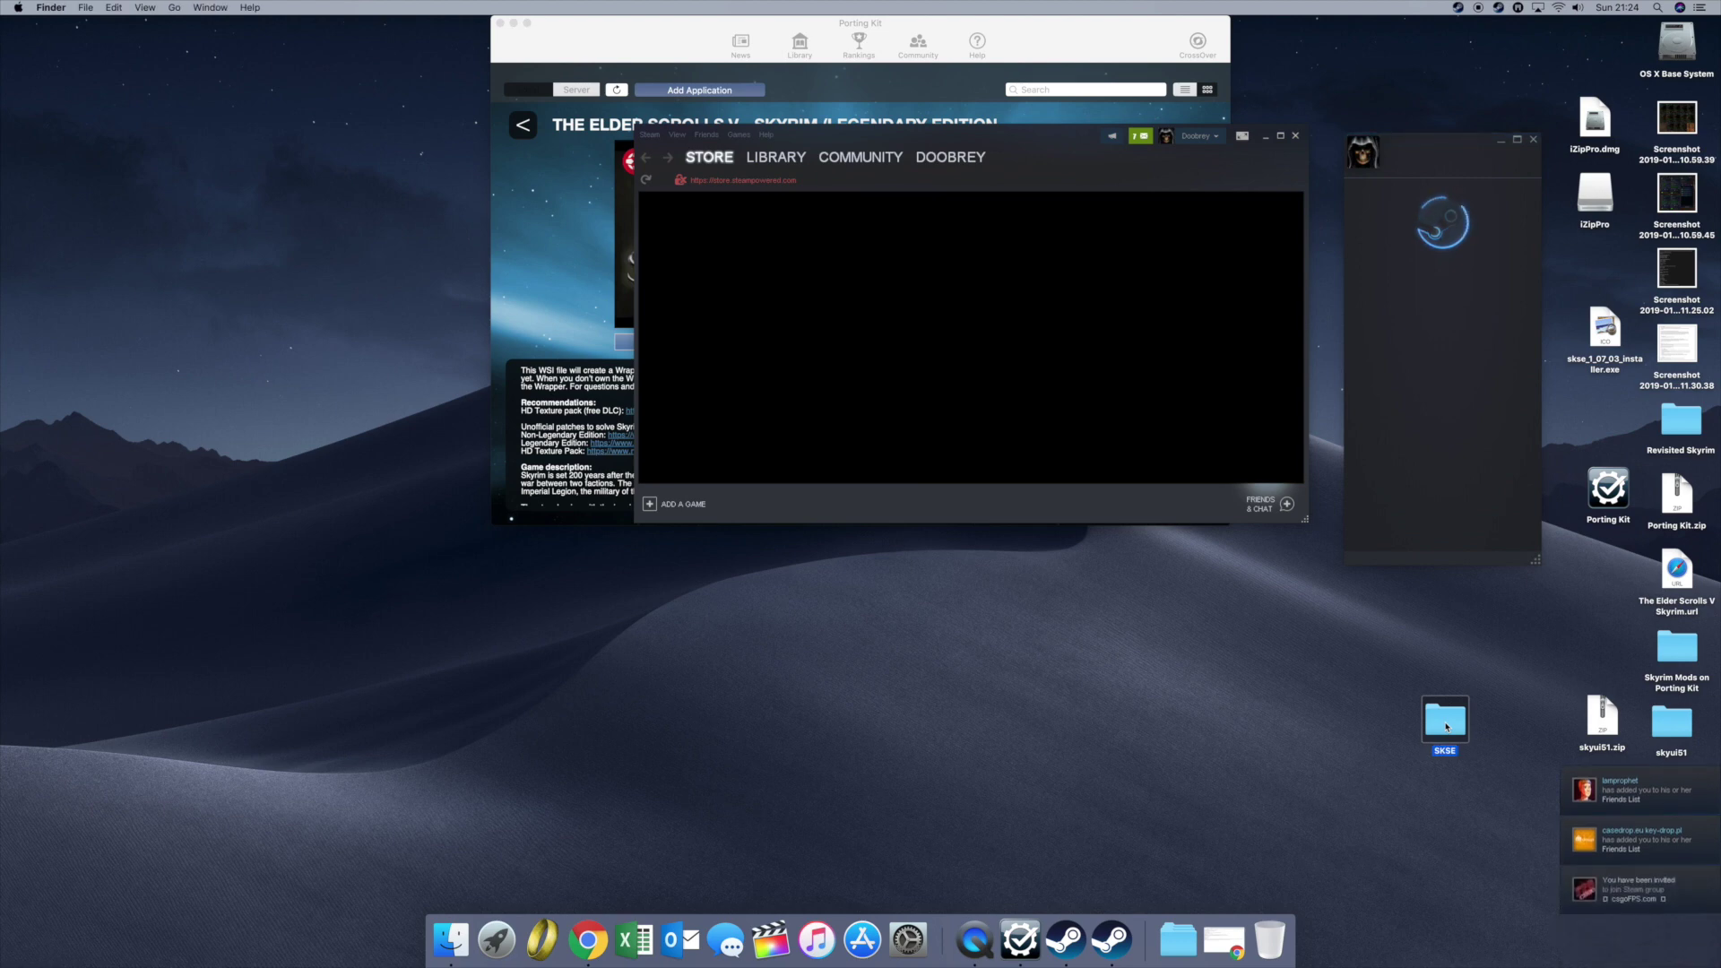
double_click(1437, 719)
drag(1202, 619, 1271, 615)
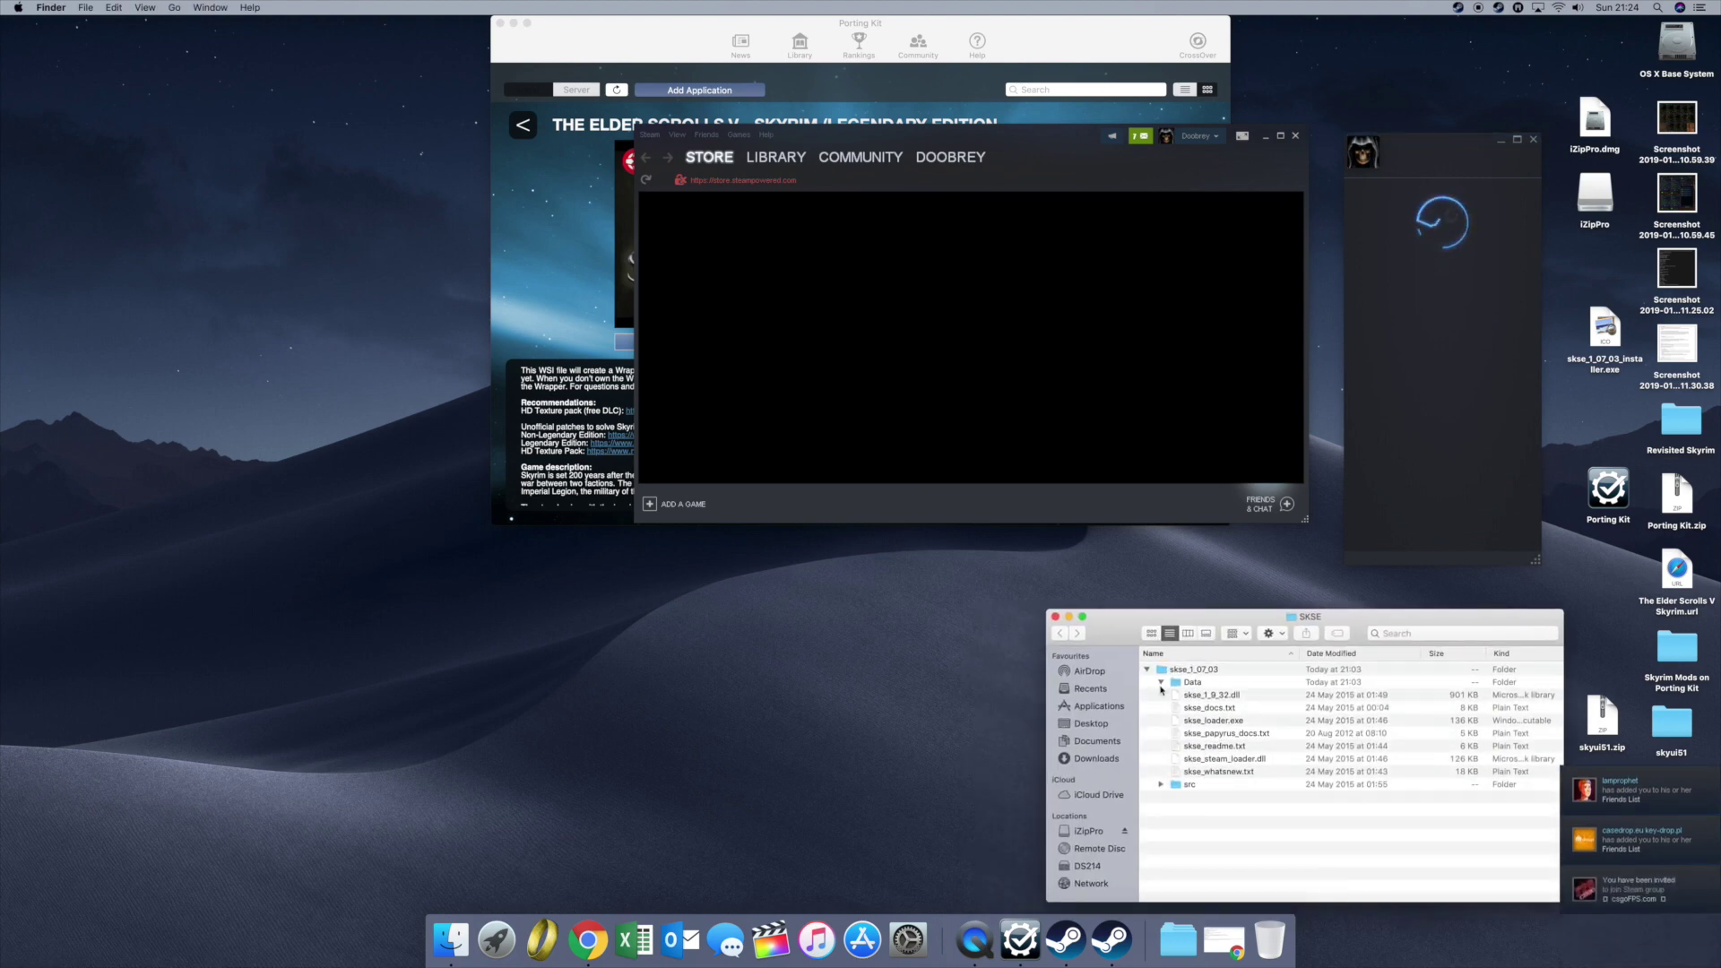
click(1149, 670)
click(1148, 671)
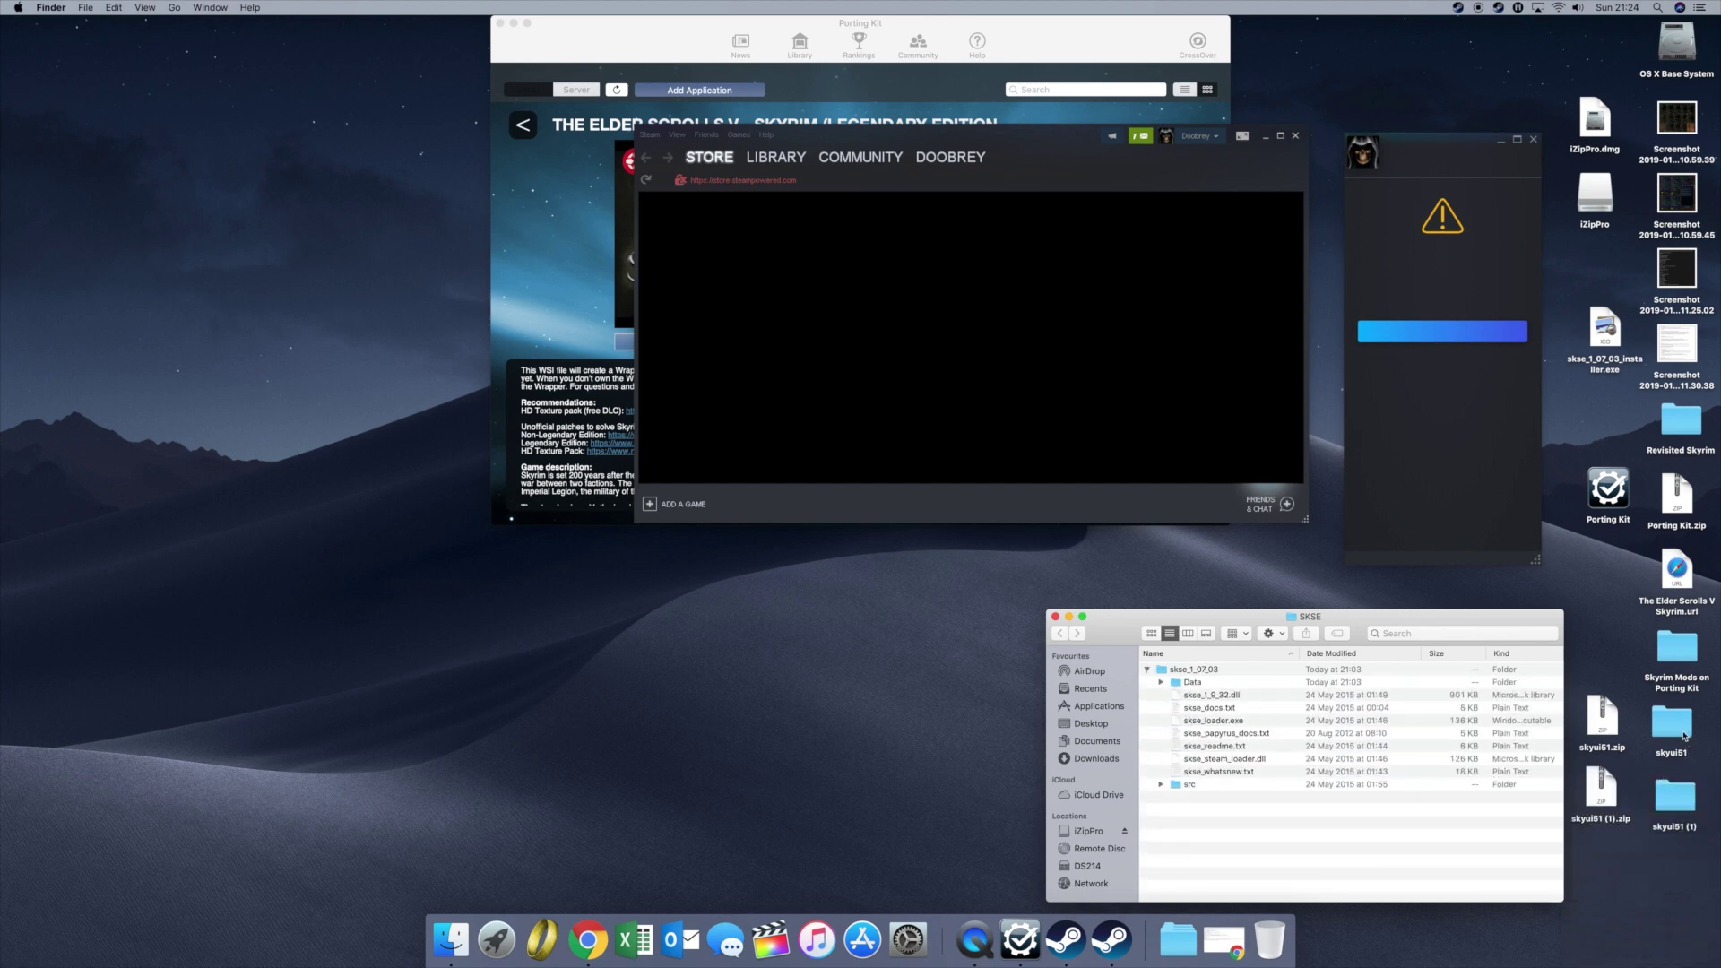
click(588, 939)
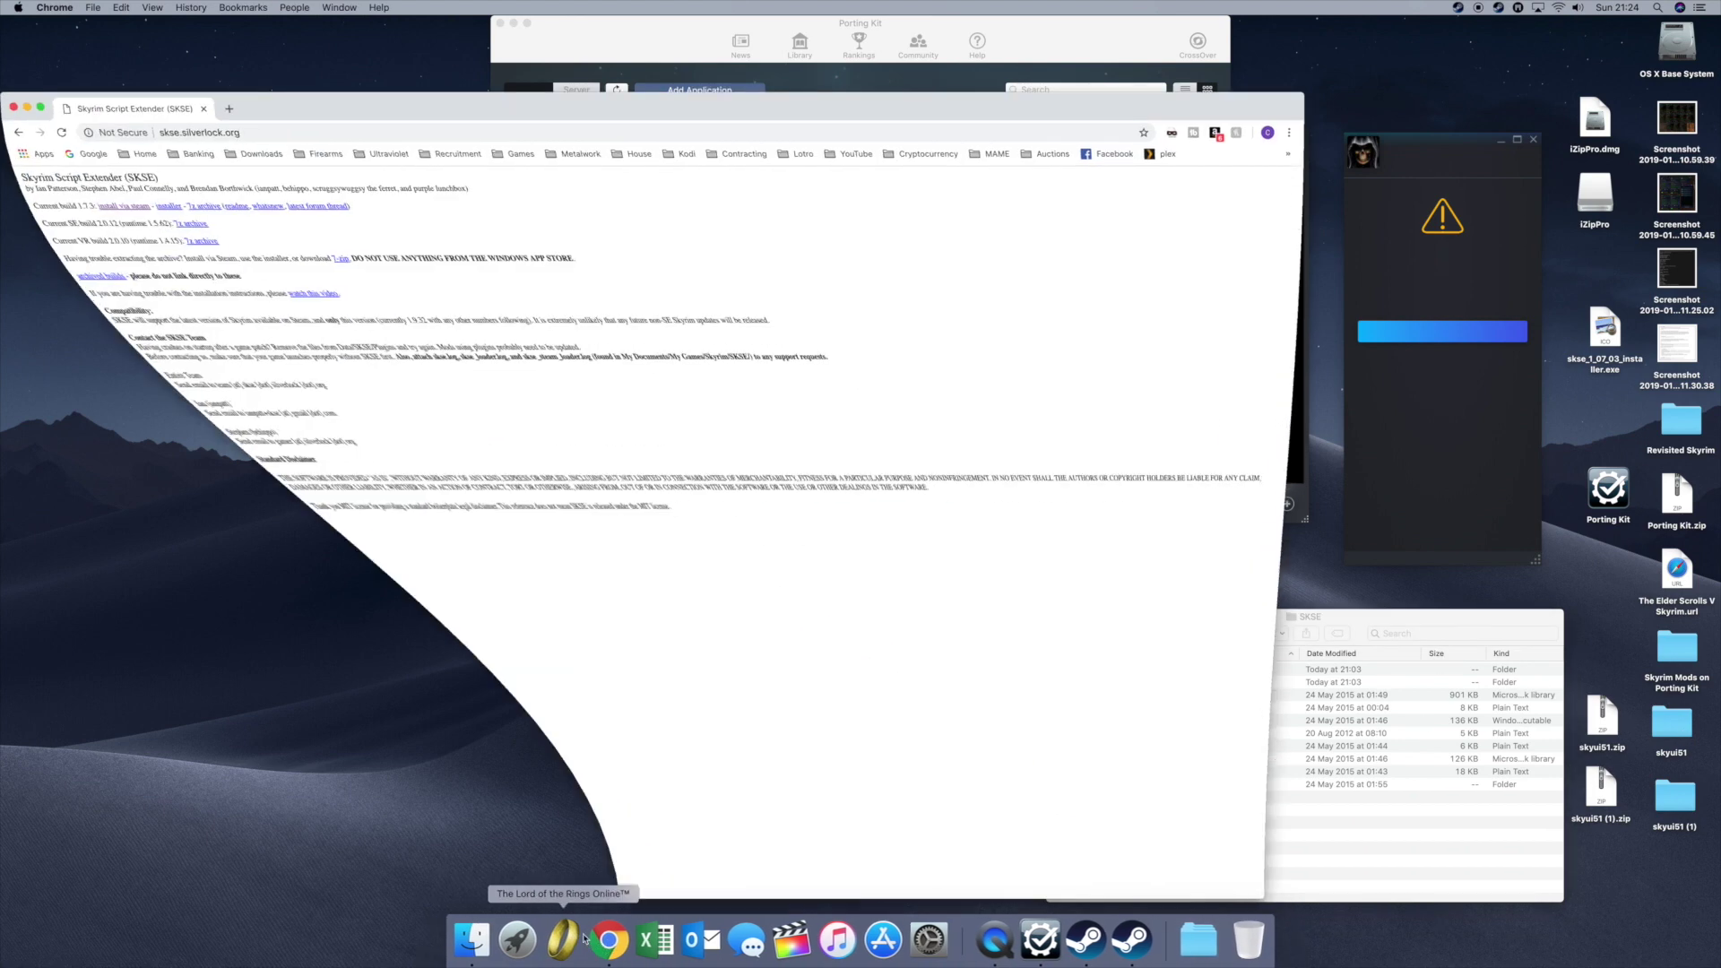
Step: Search 'skyui' in a new tab and view the Nexus Mods SkyUI Inventory Comparison screenshot
click(229, 108)
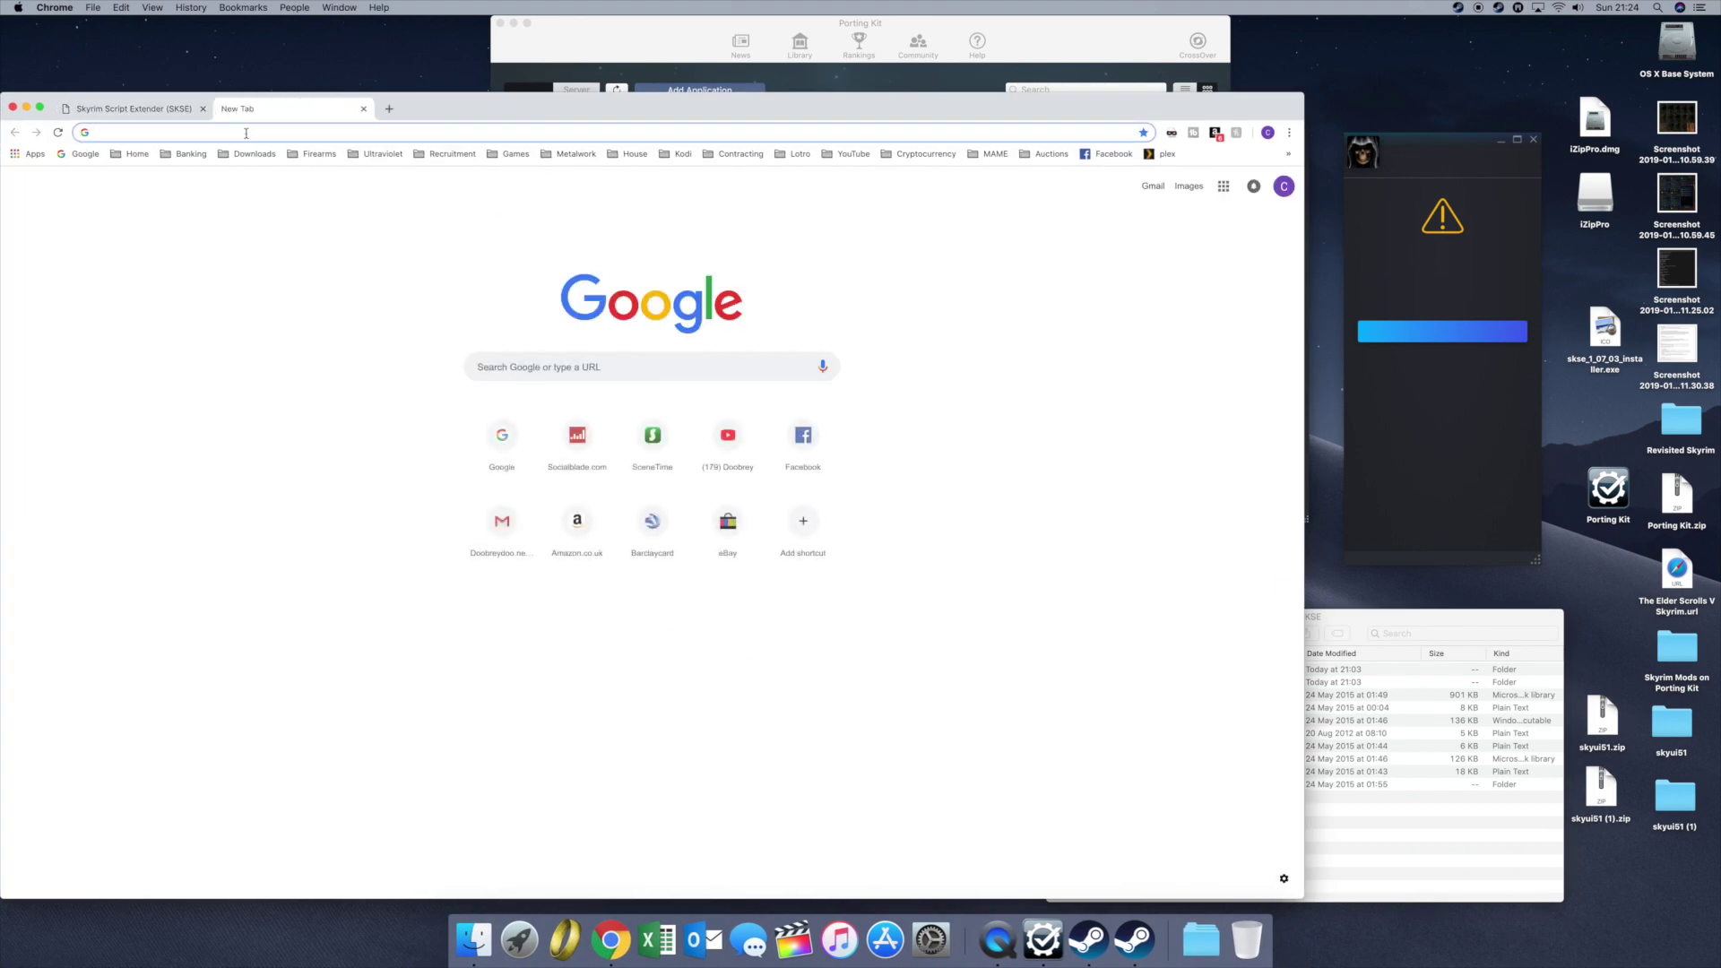
text(sk)
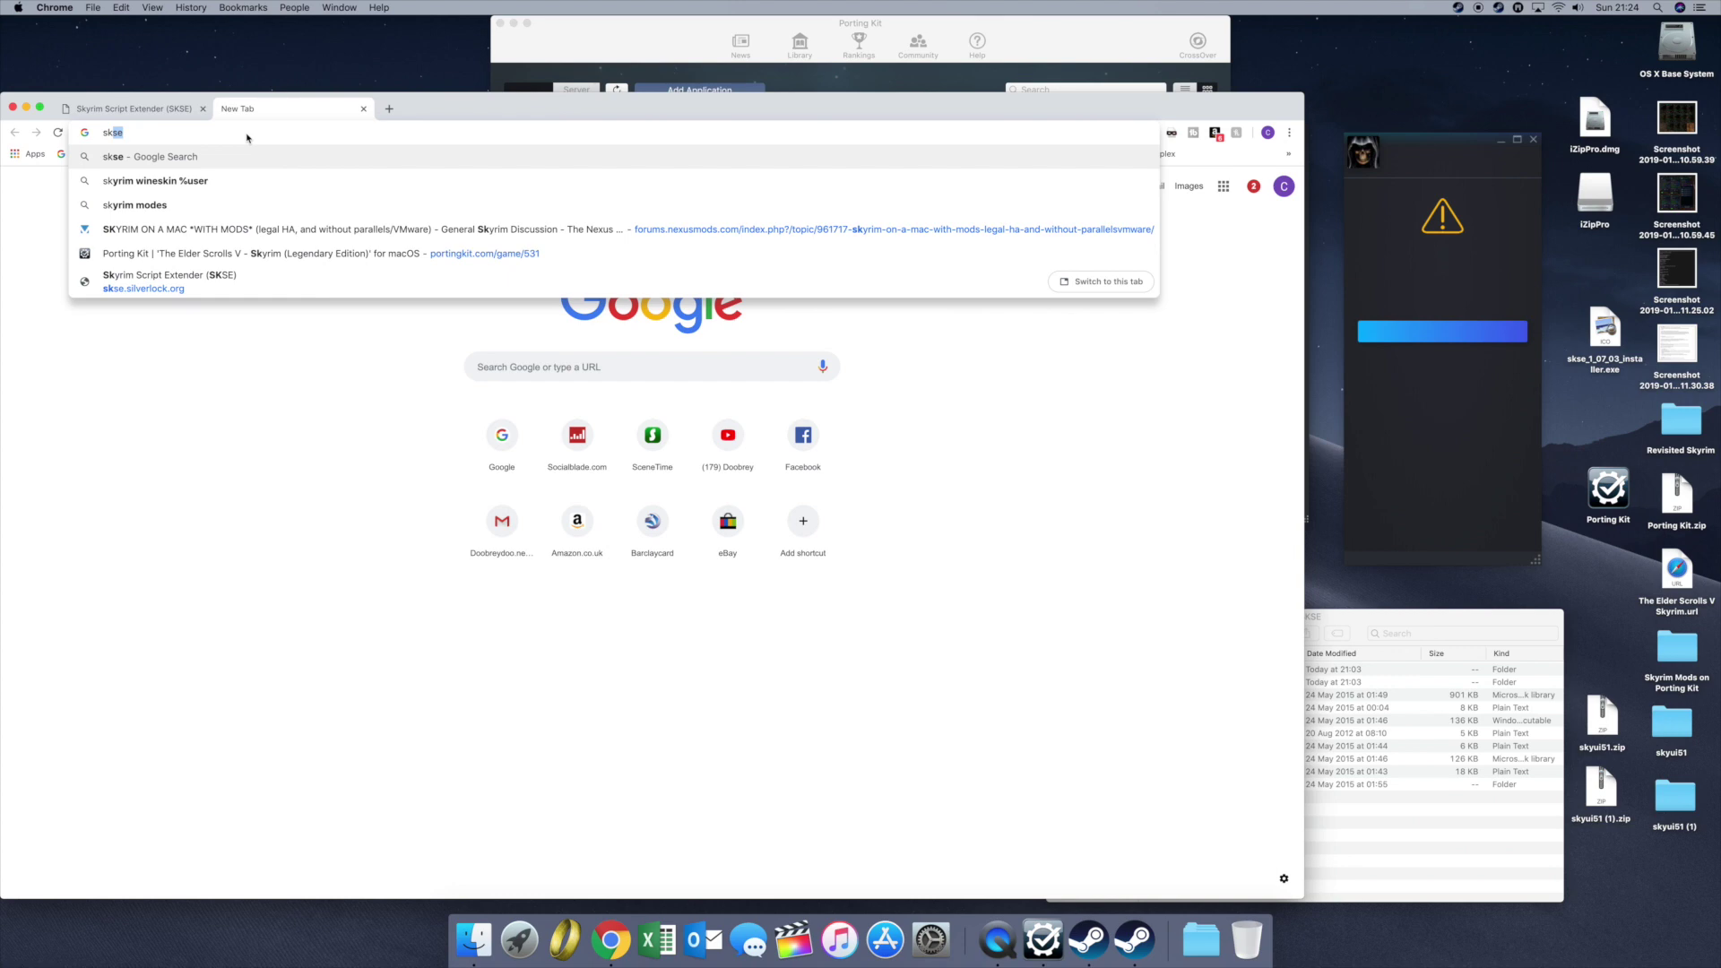
text(yui)
key(Return)
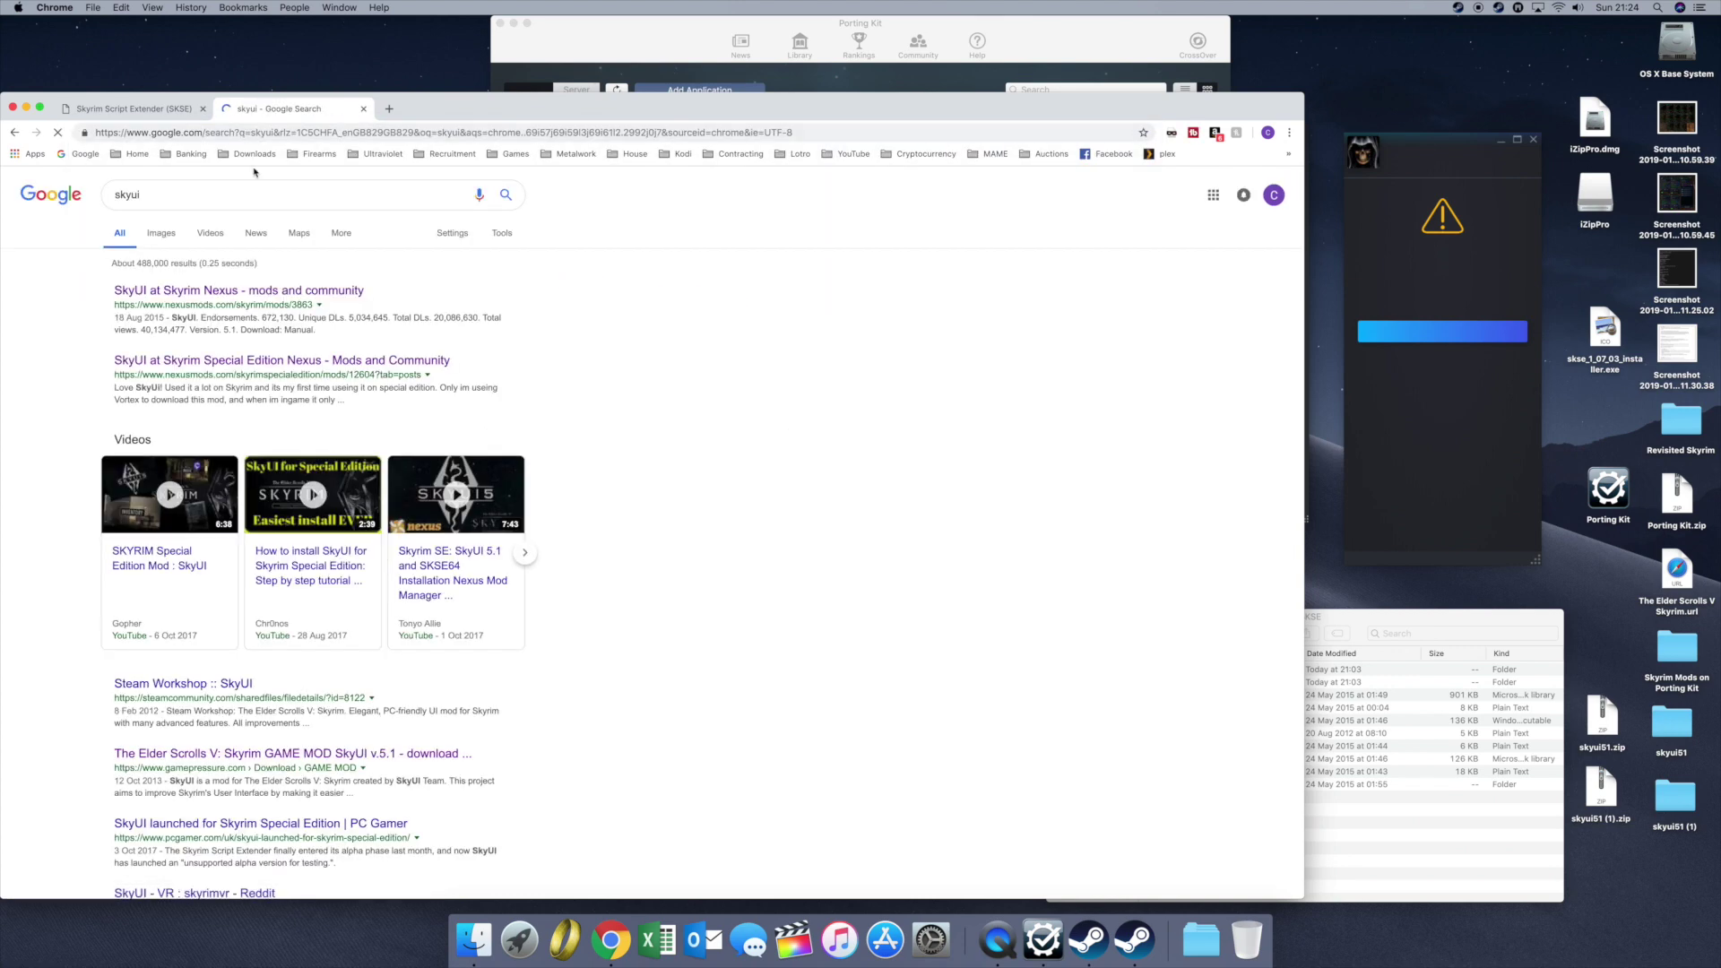
click(222, 289)
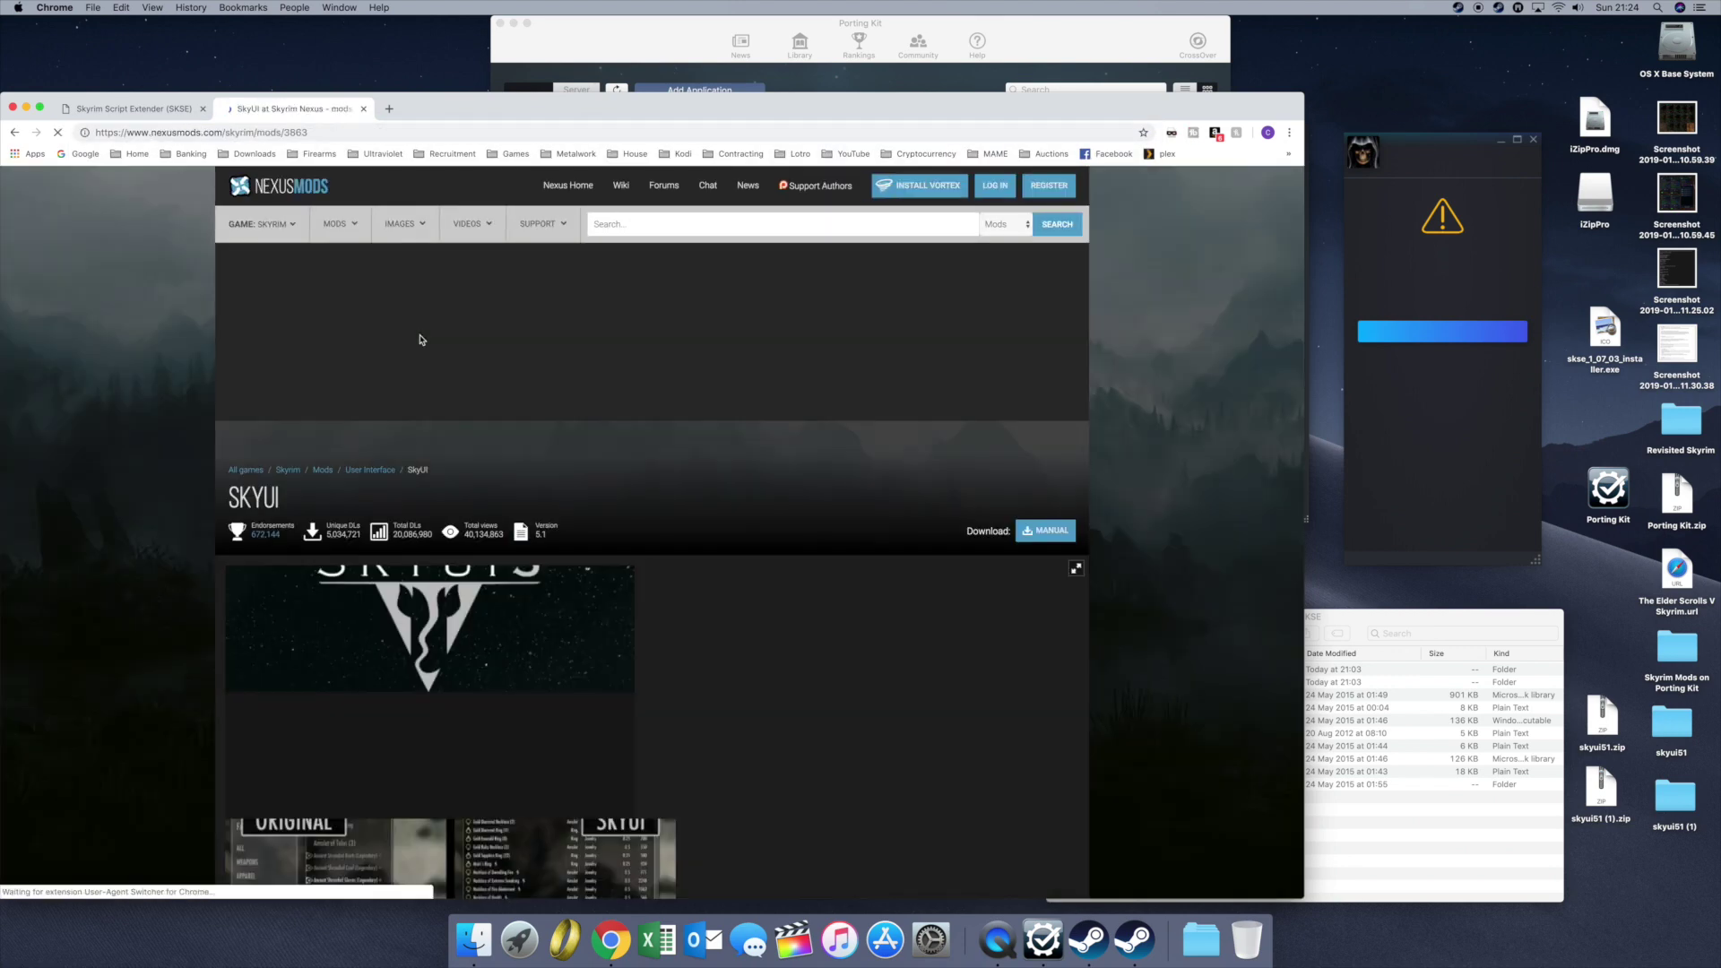
click(428, 473)
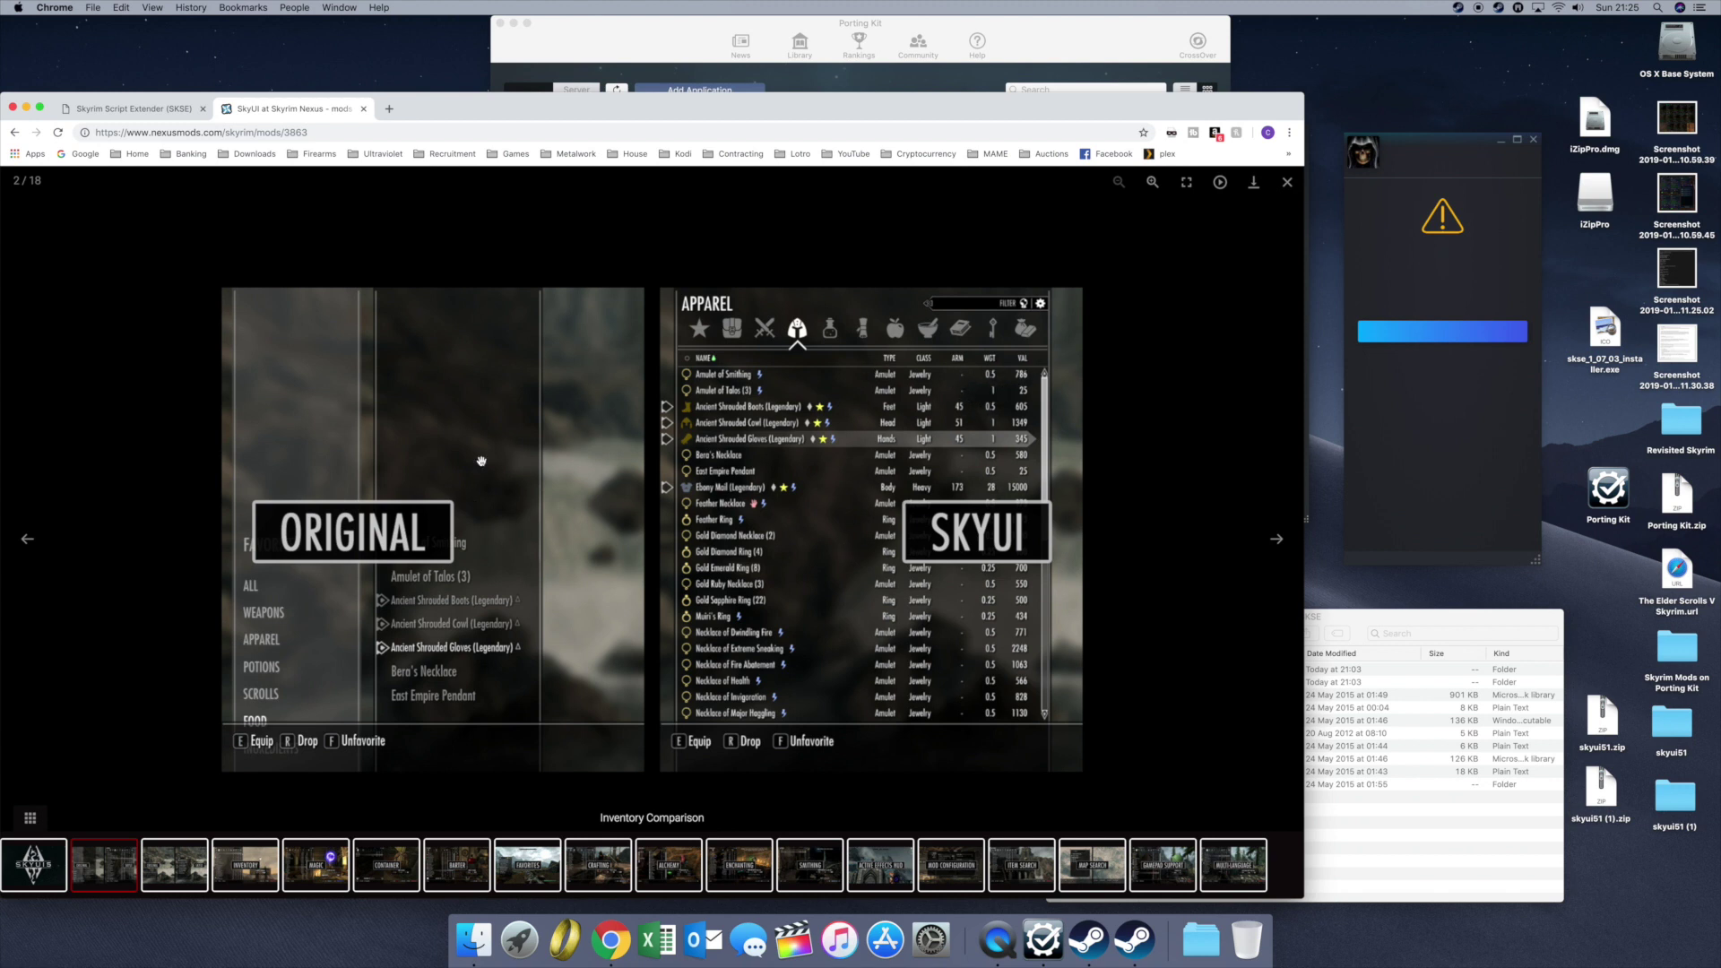
click(26, 108)
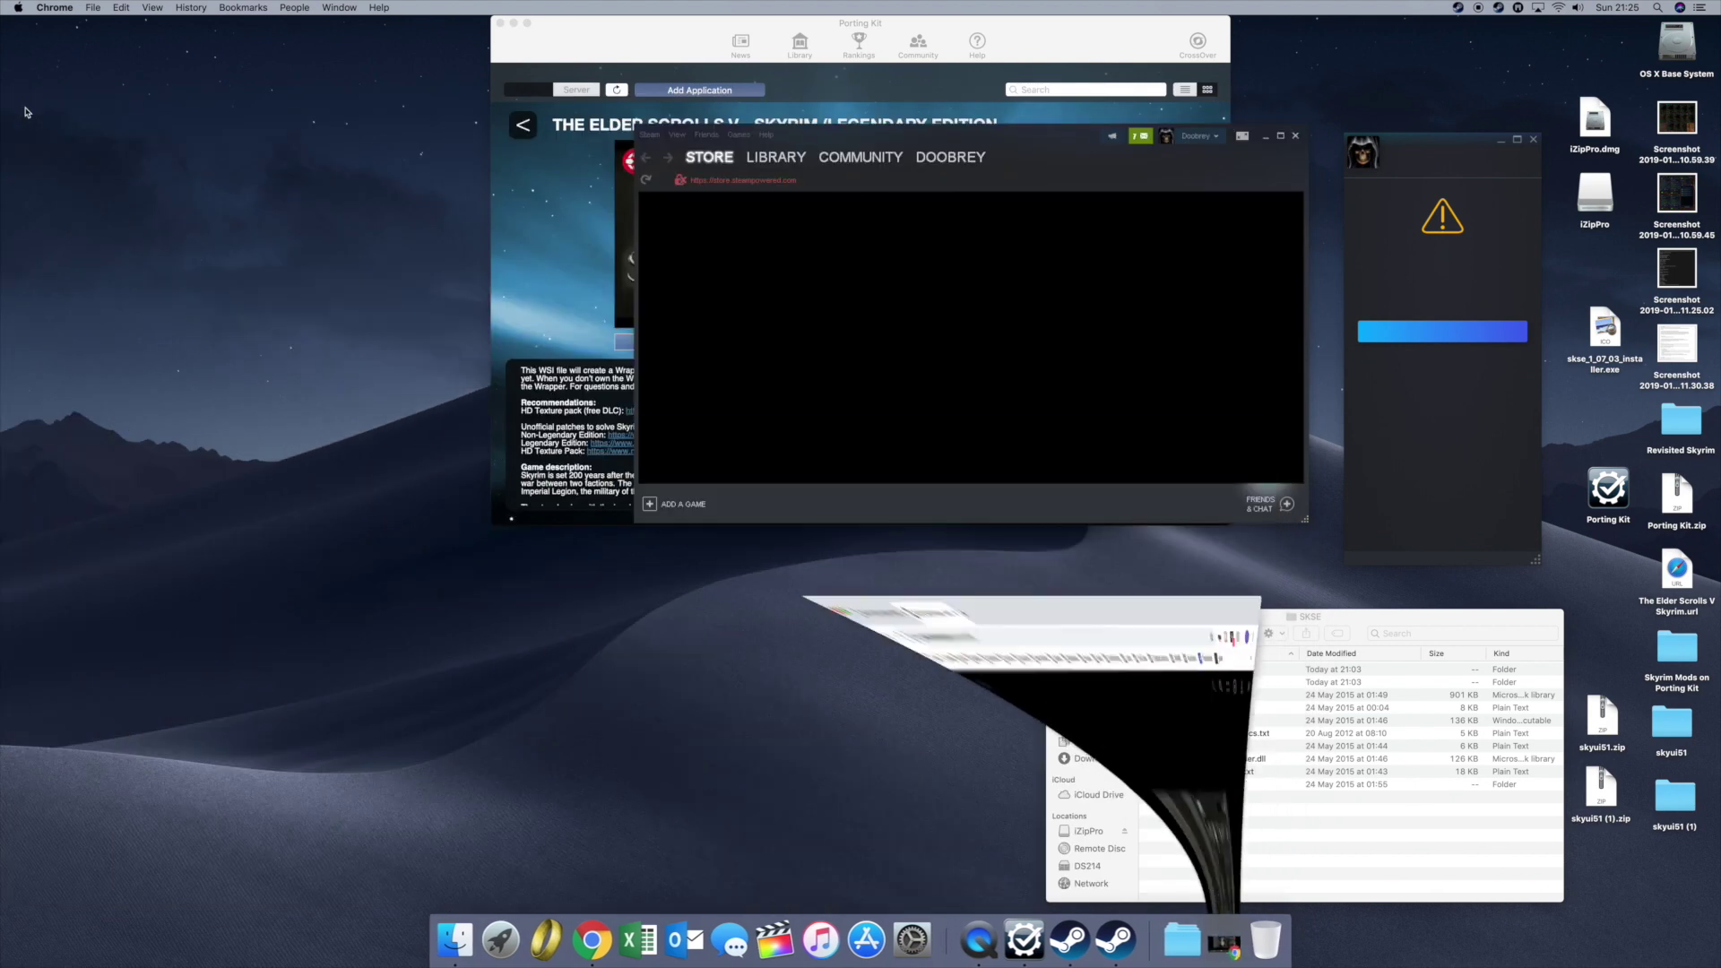
Step: Browse The Elder Scrolls V: Skyrim's local files from its Steam Properties, enlarging the Explorer window
click(761, 163)
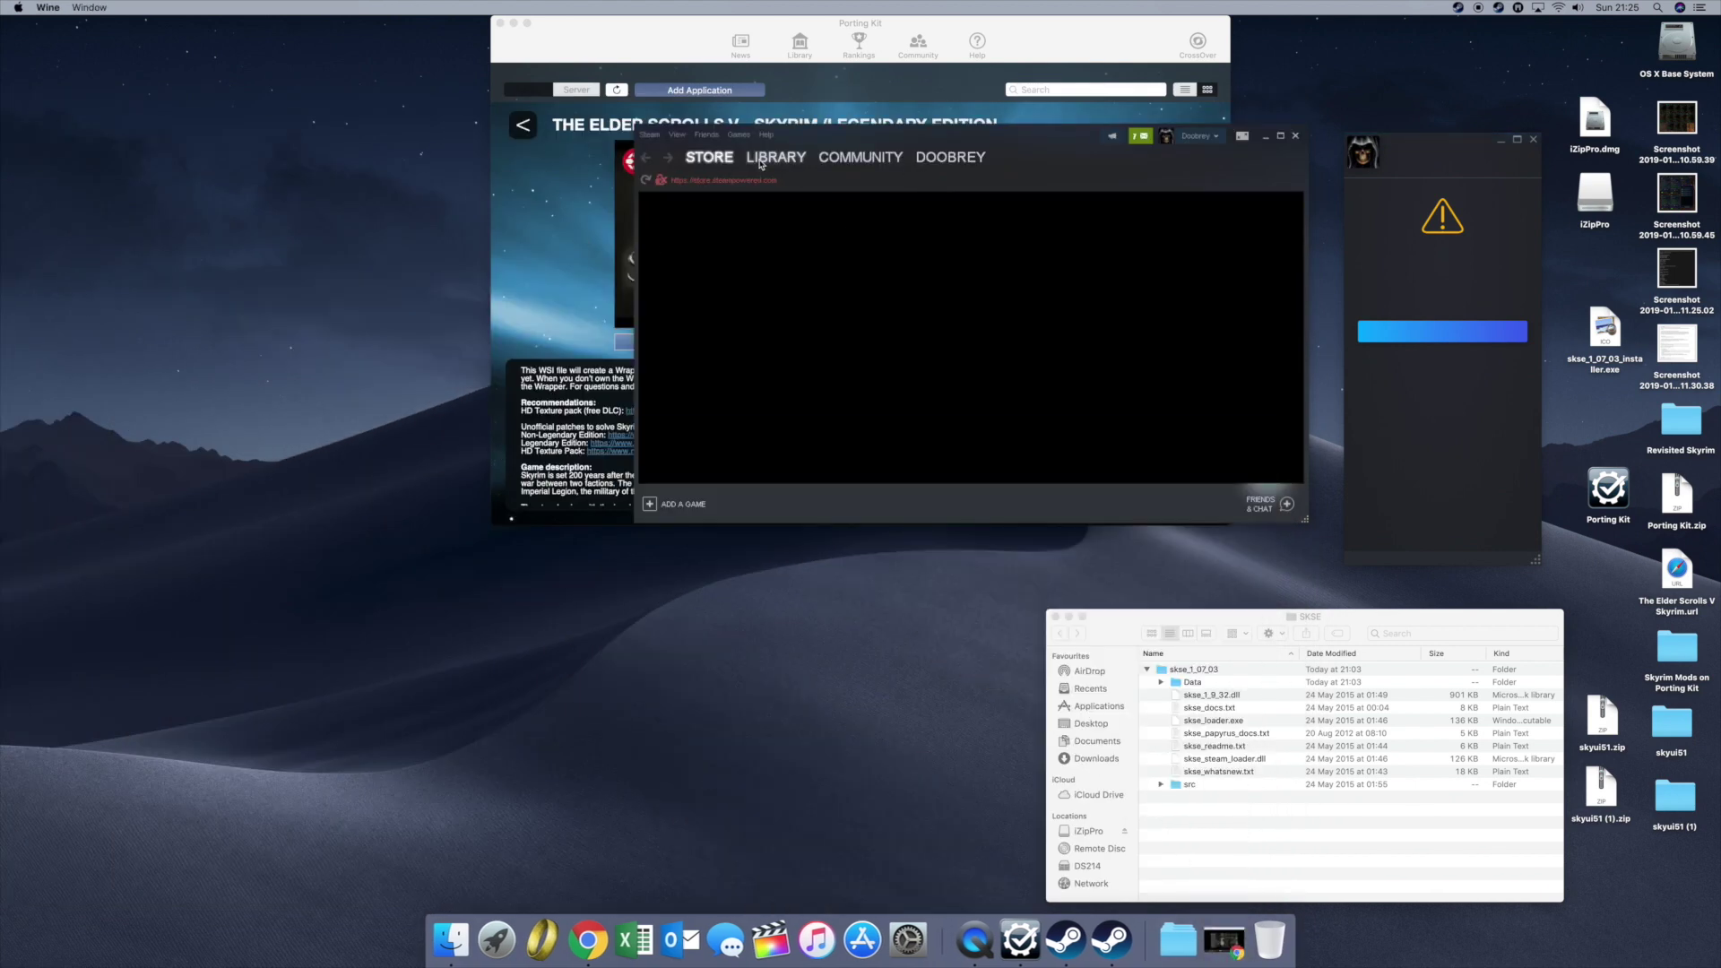
click(761, 163)
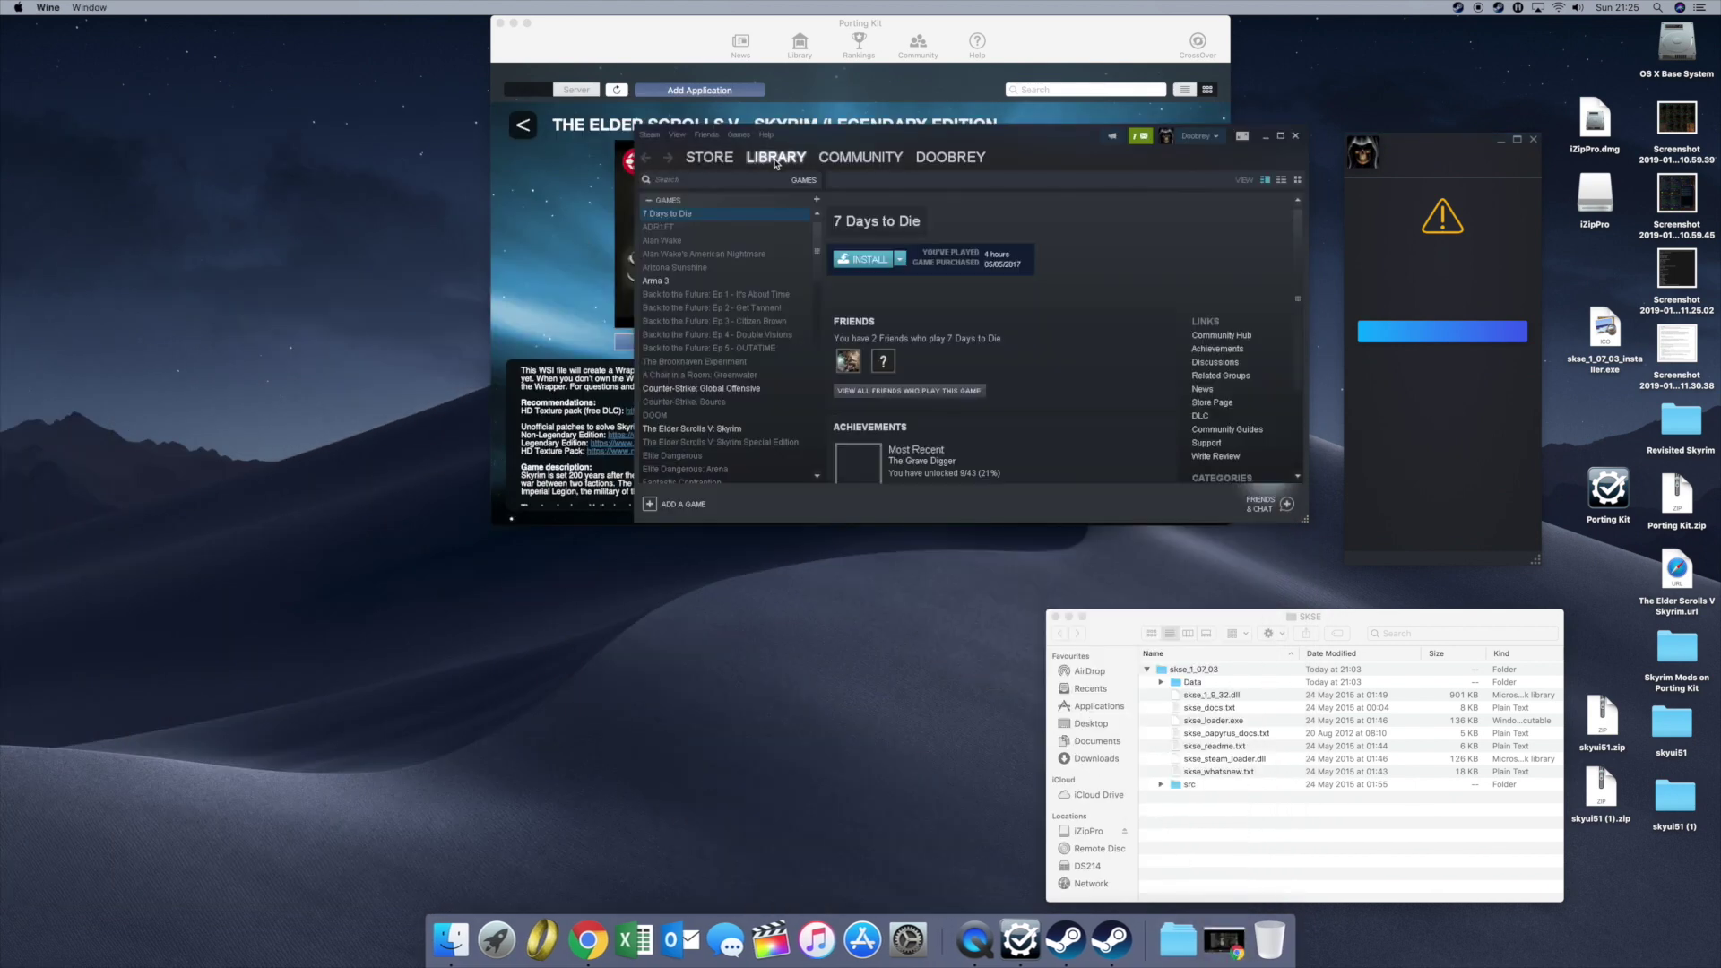
click(709, 430)
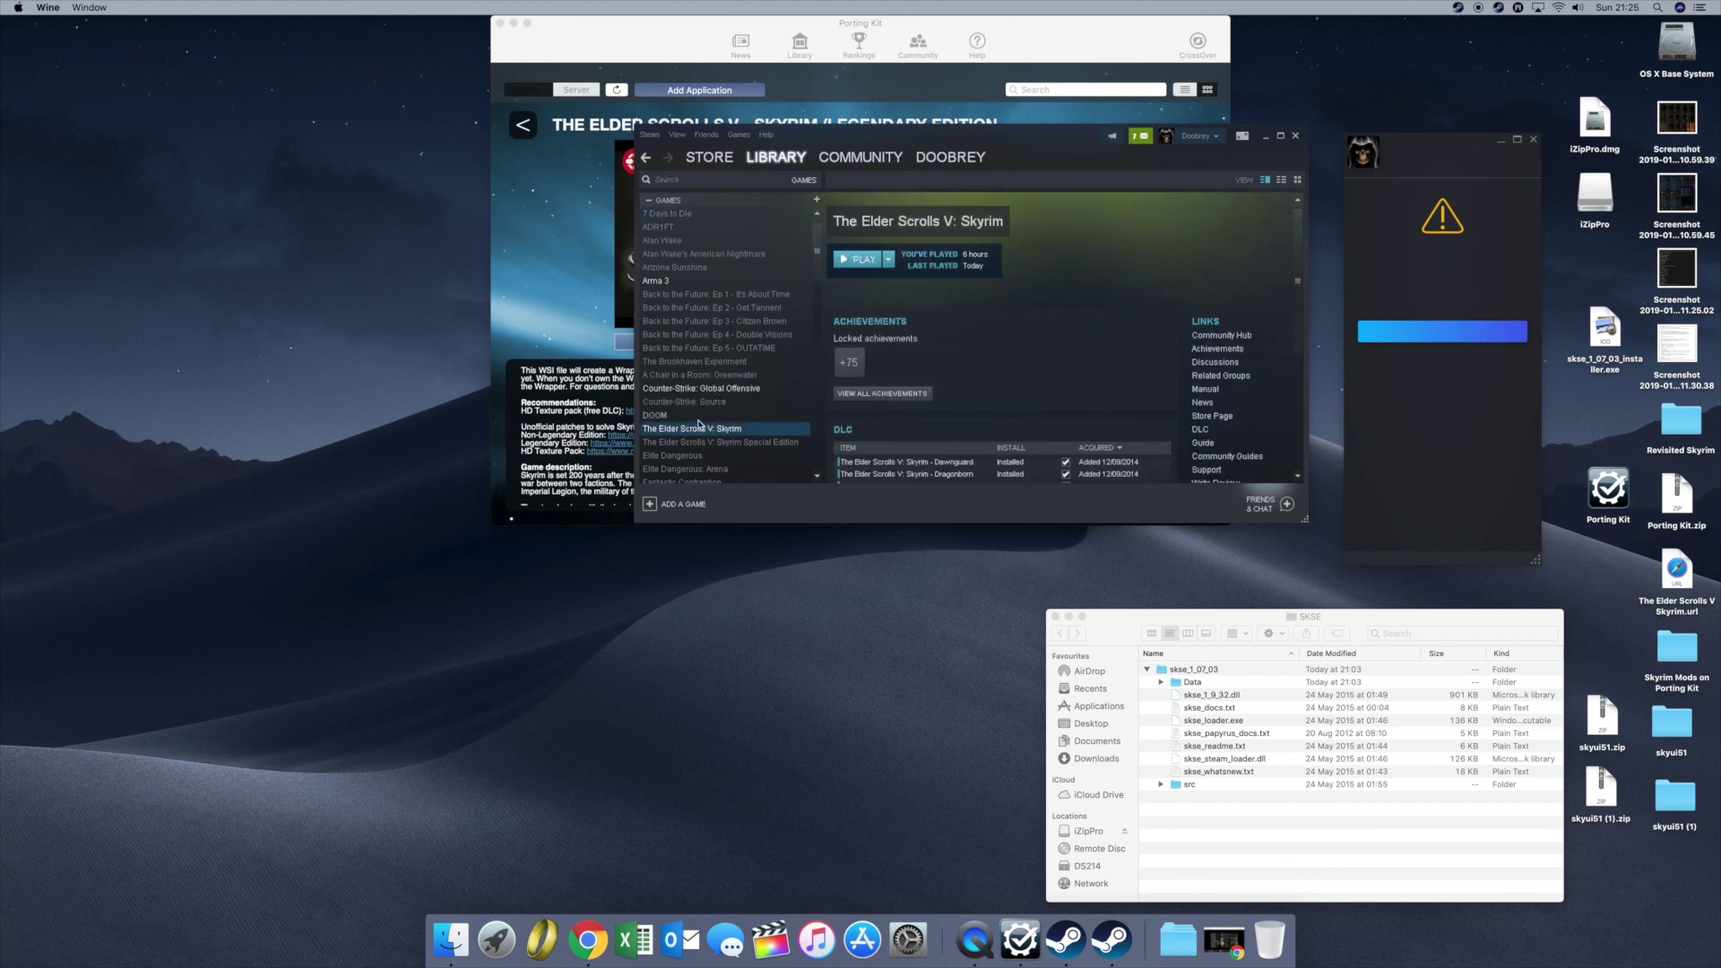
right_click(732, 435)
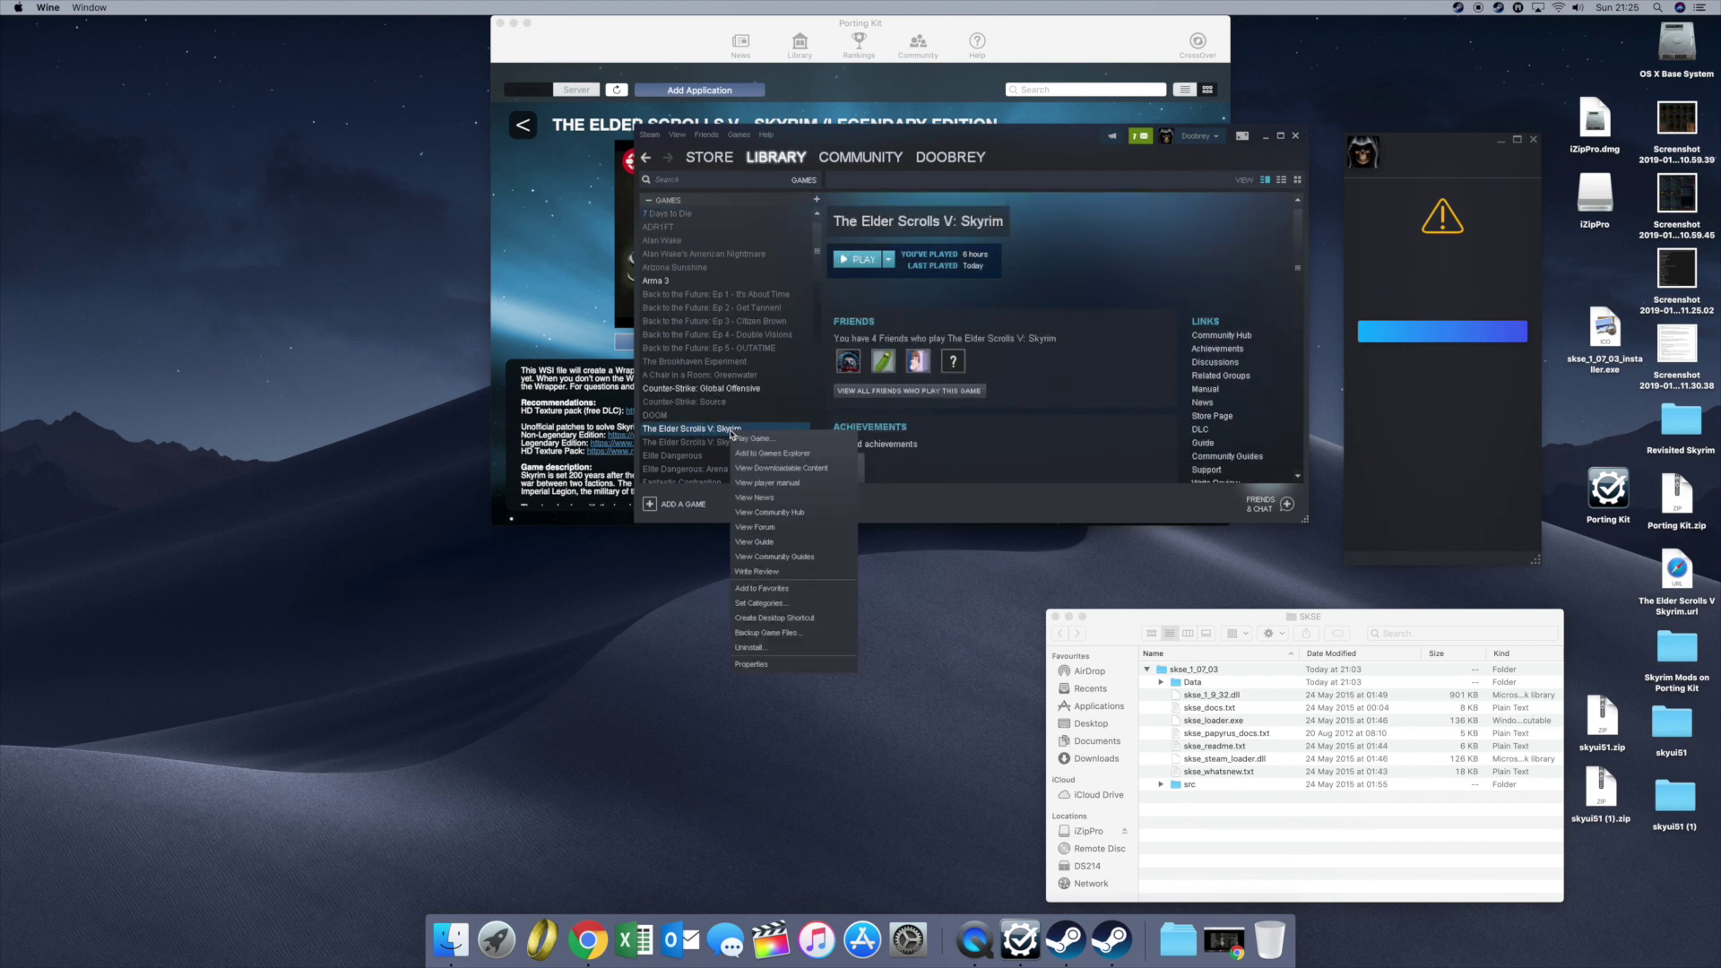
click(793, 665)
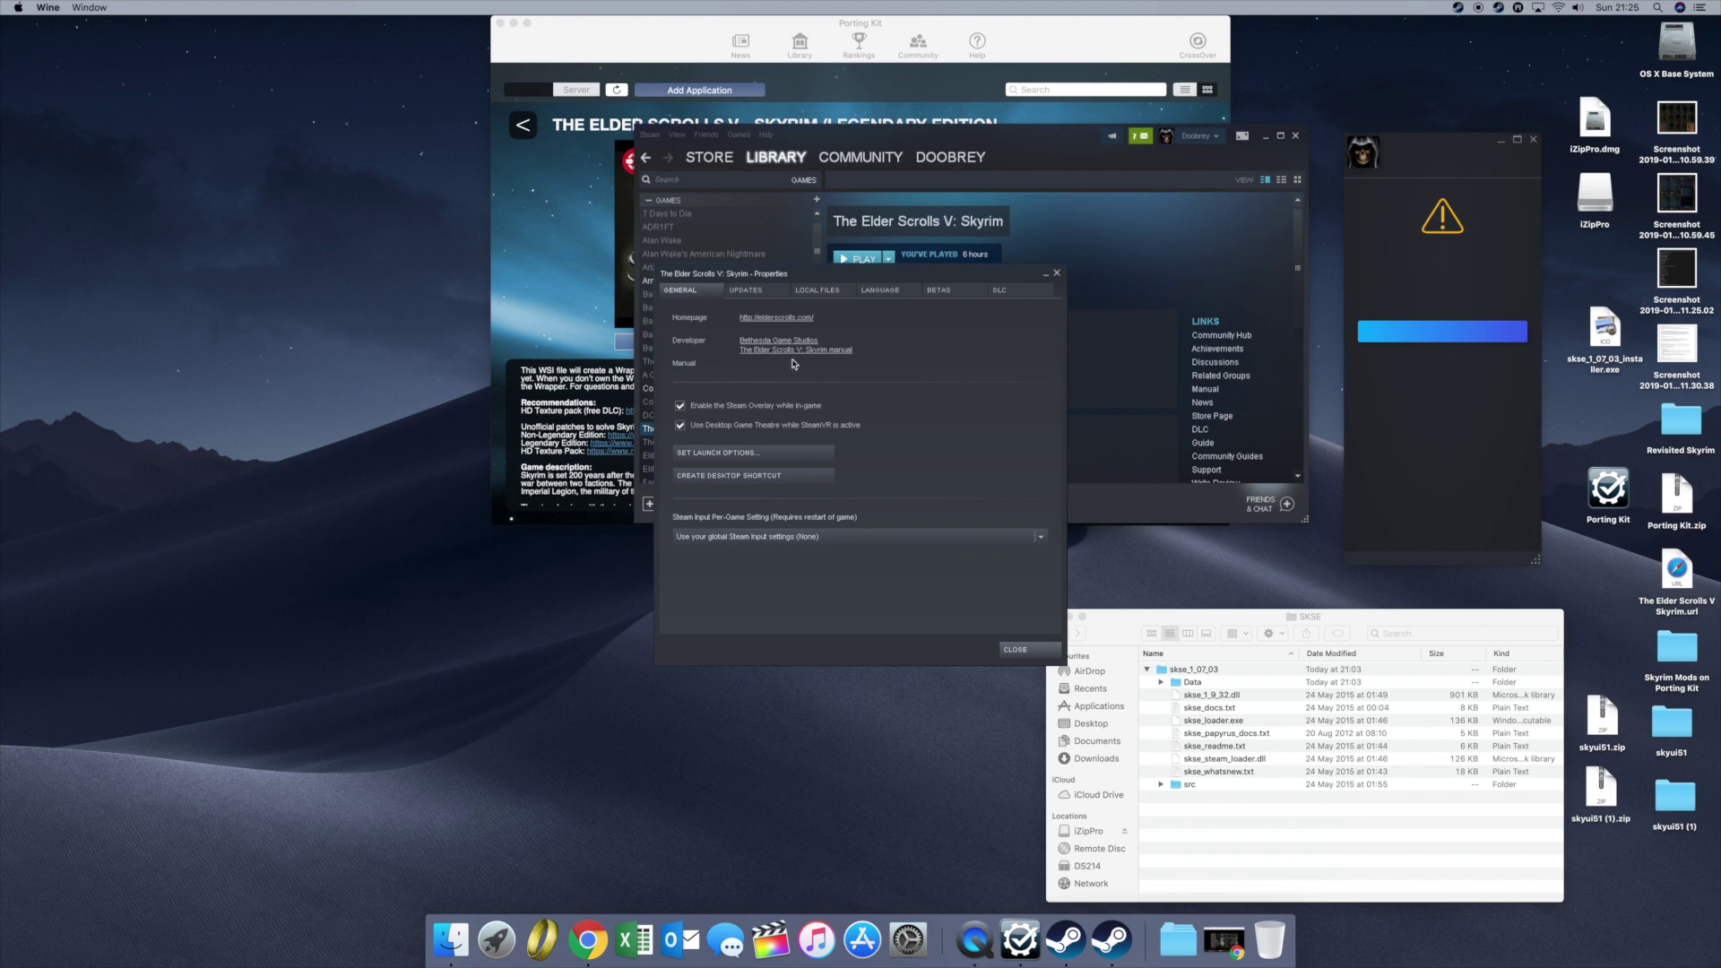
click(819, 292)
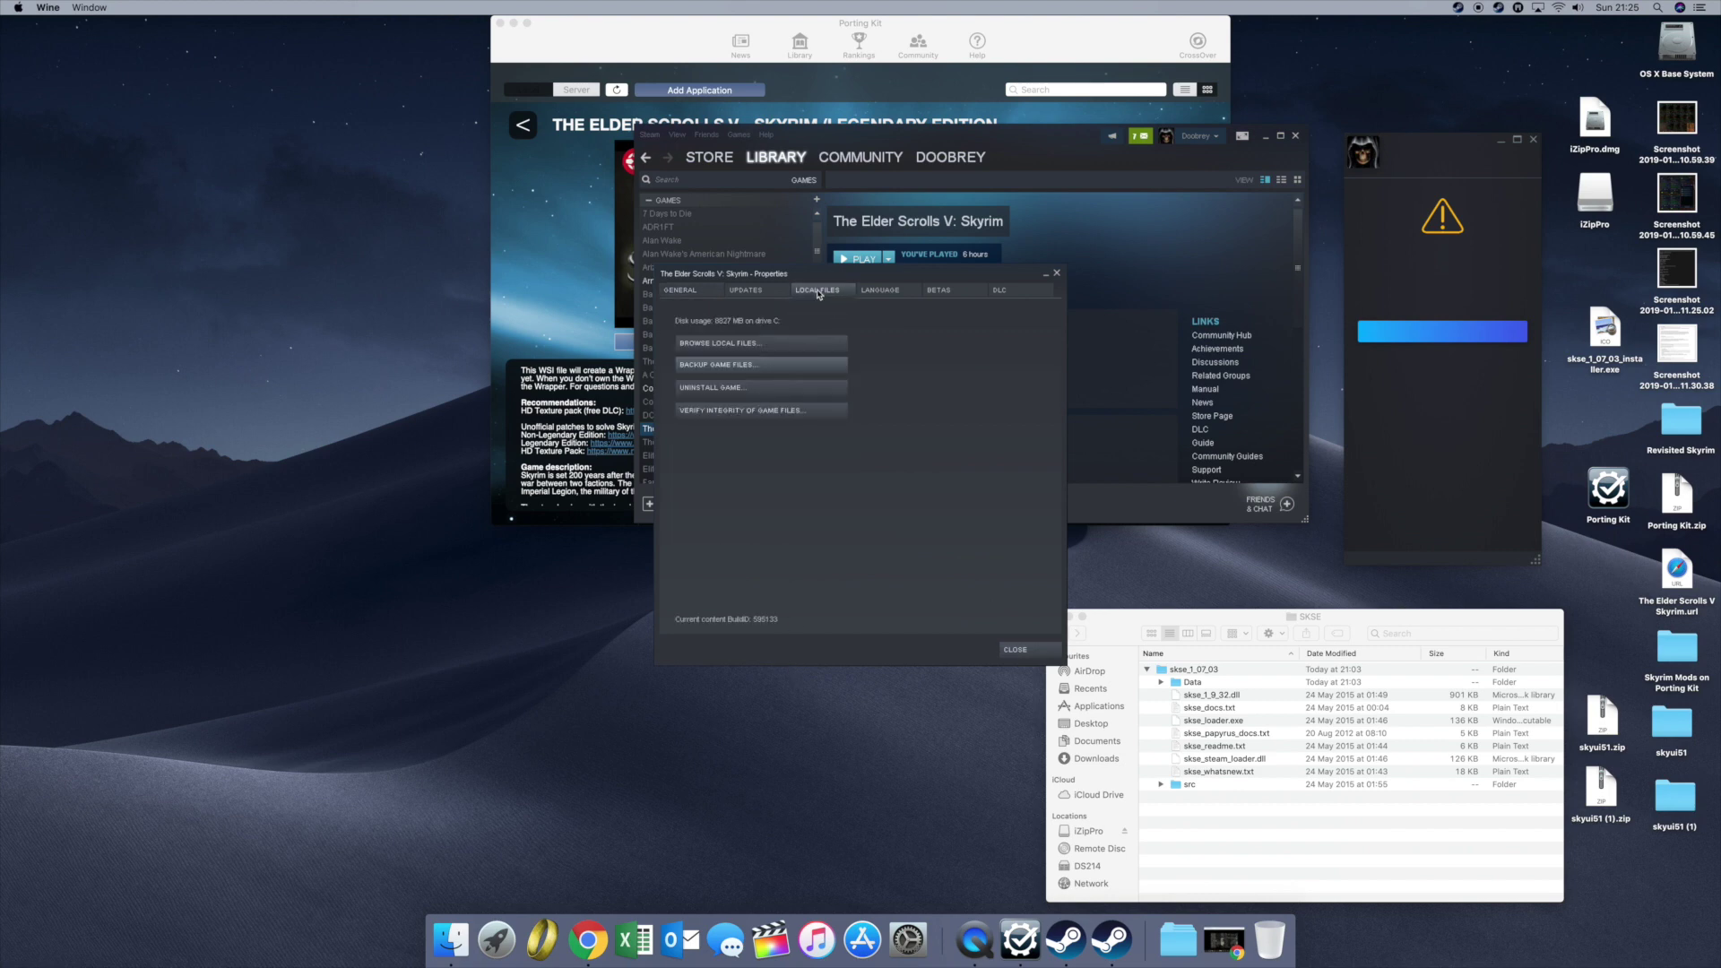
click(746, 345)
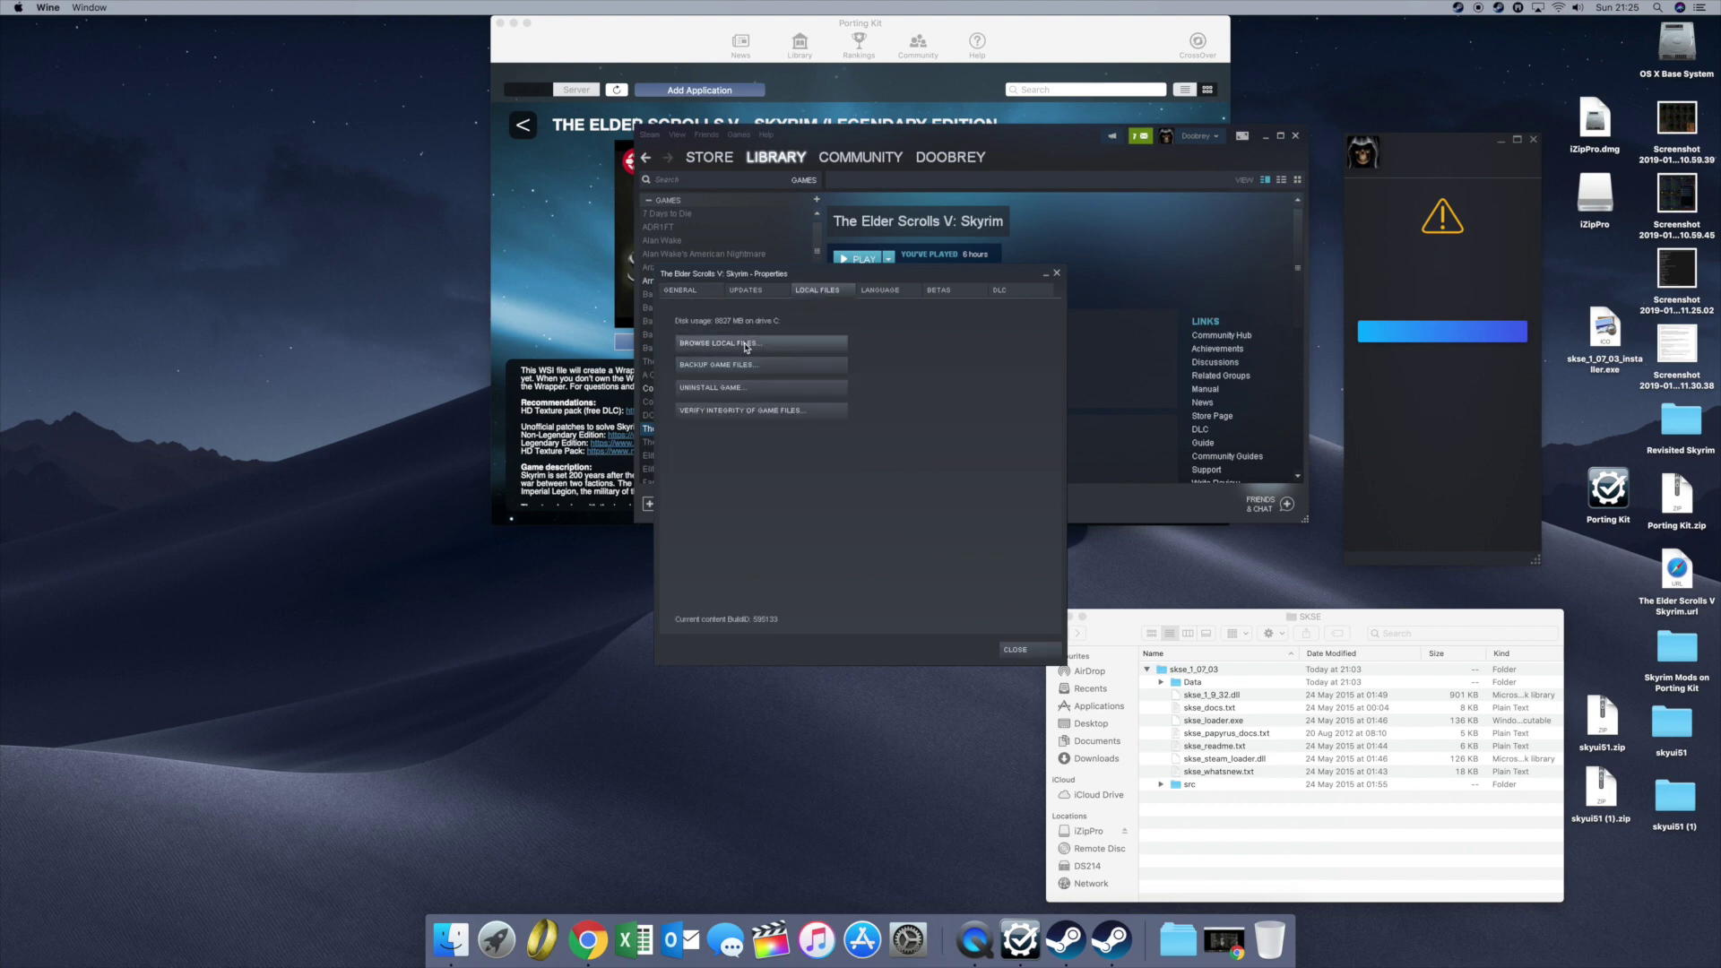
drag(426, 337, 1095, 691)
drag(585, 28, 710, 88)
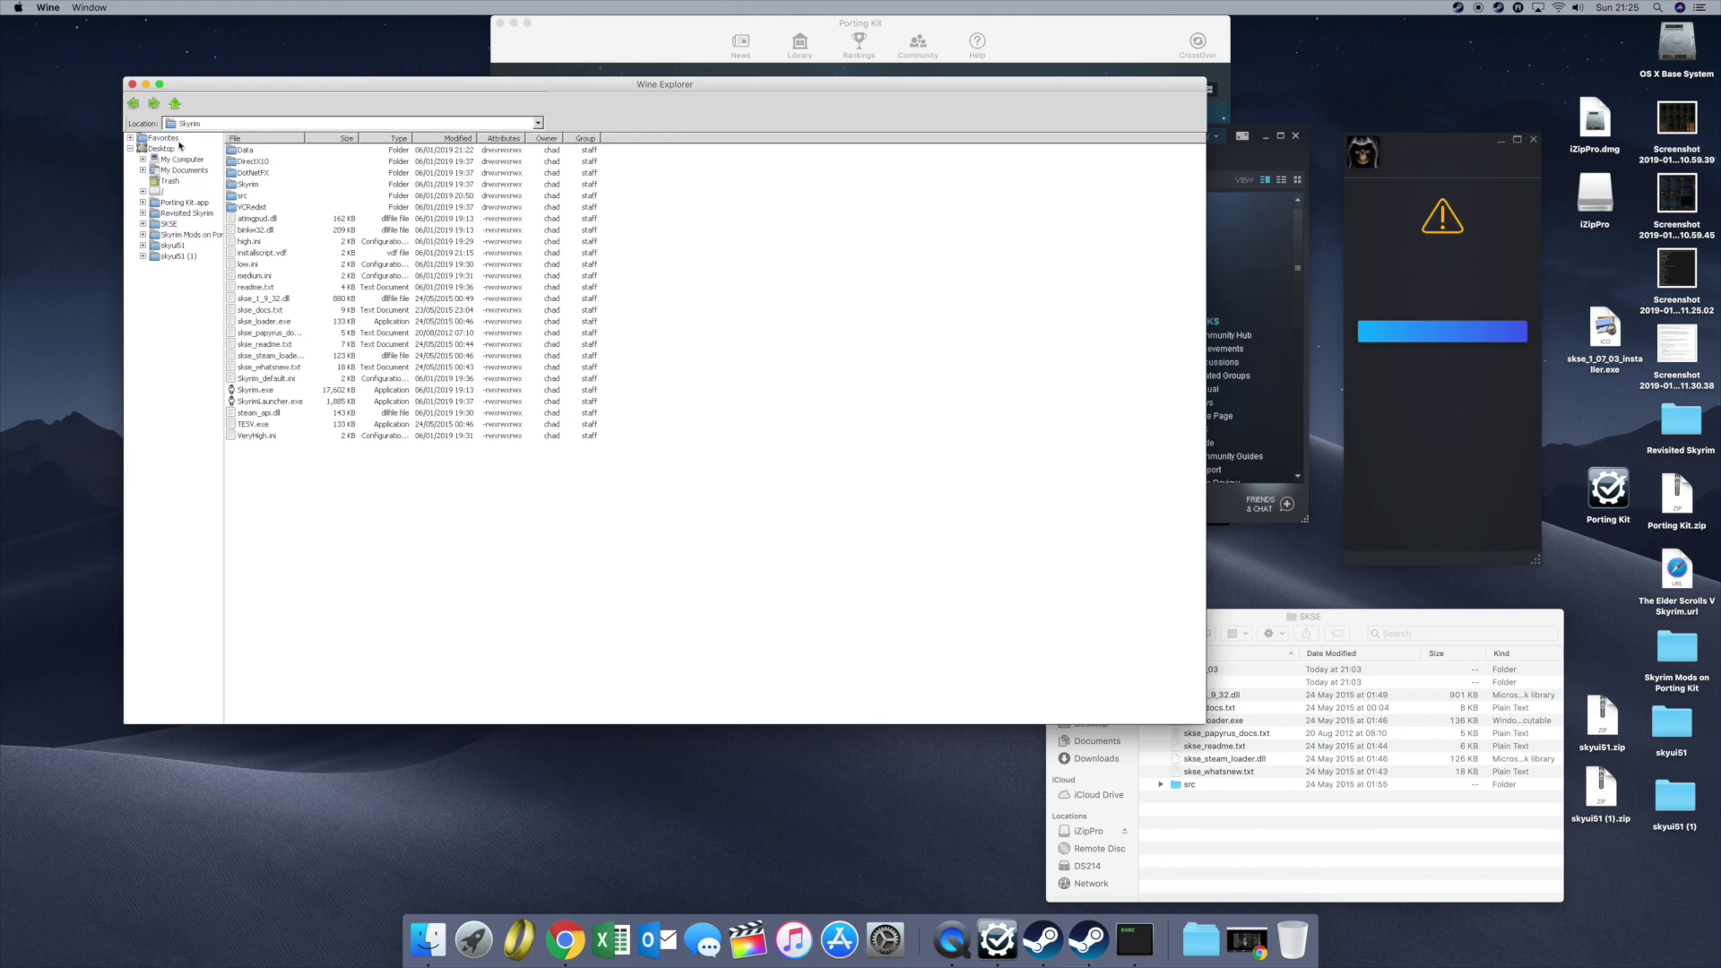
Step: Show skse_1_07_03's contents in Wine Explorer's tree, then open skse_readme.txt from Finder
click(1357, 613)
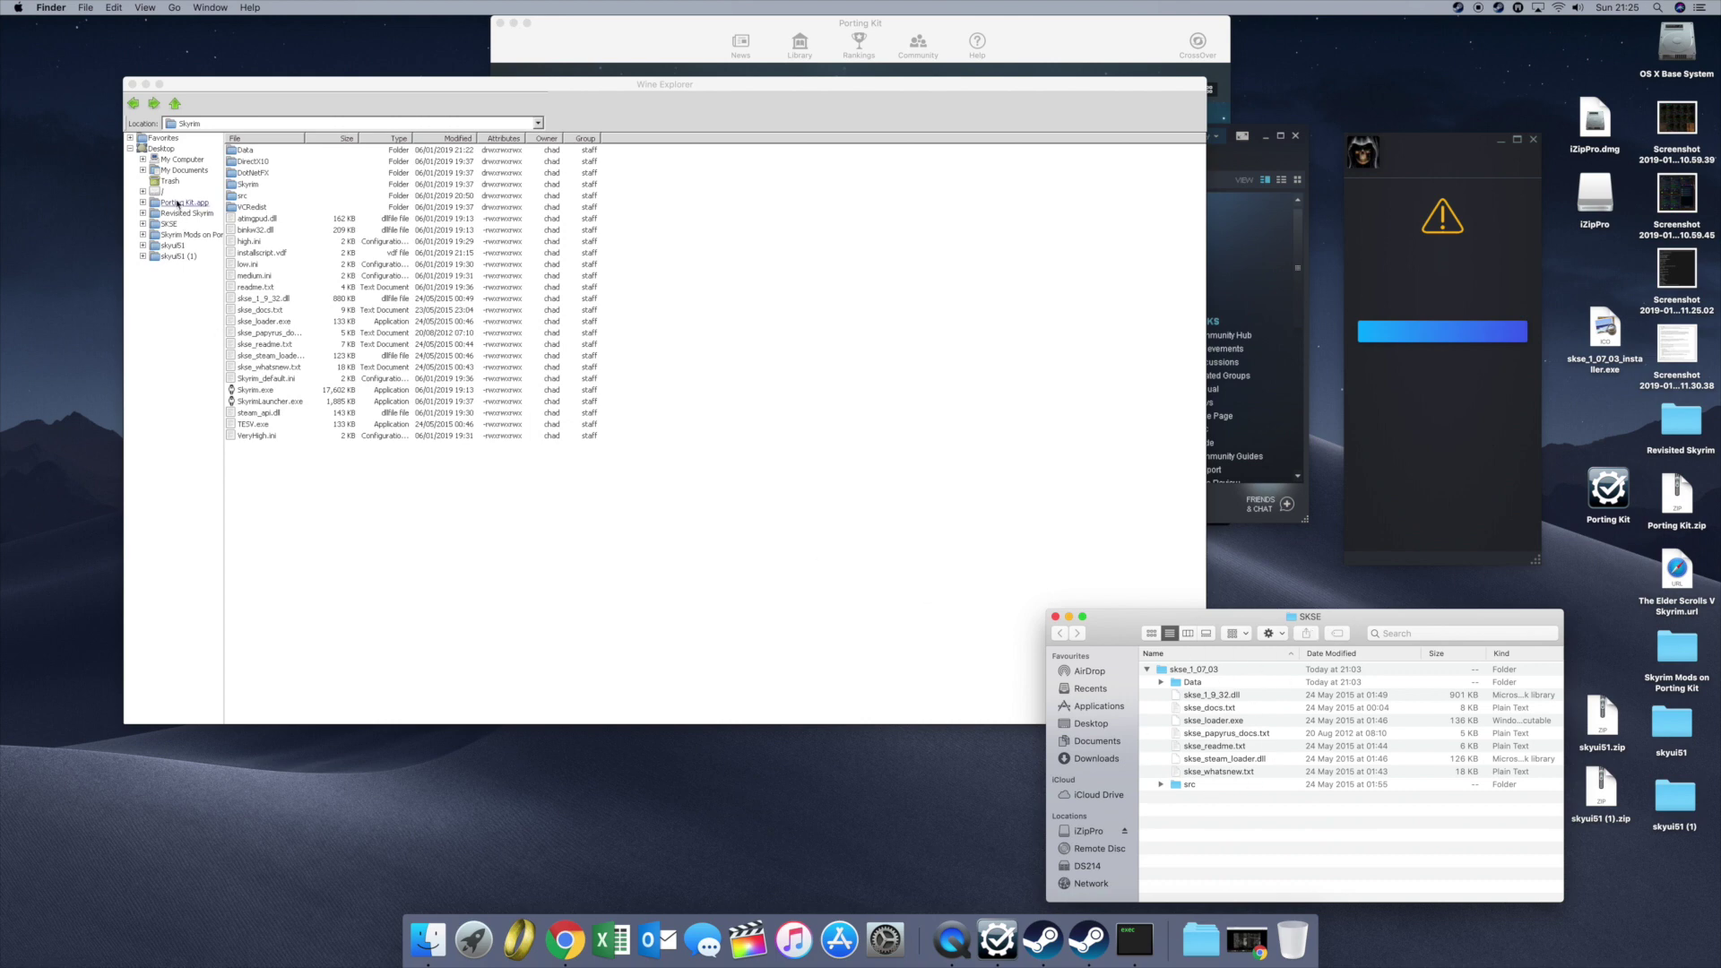
click(141, 225)
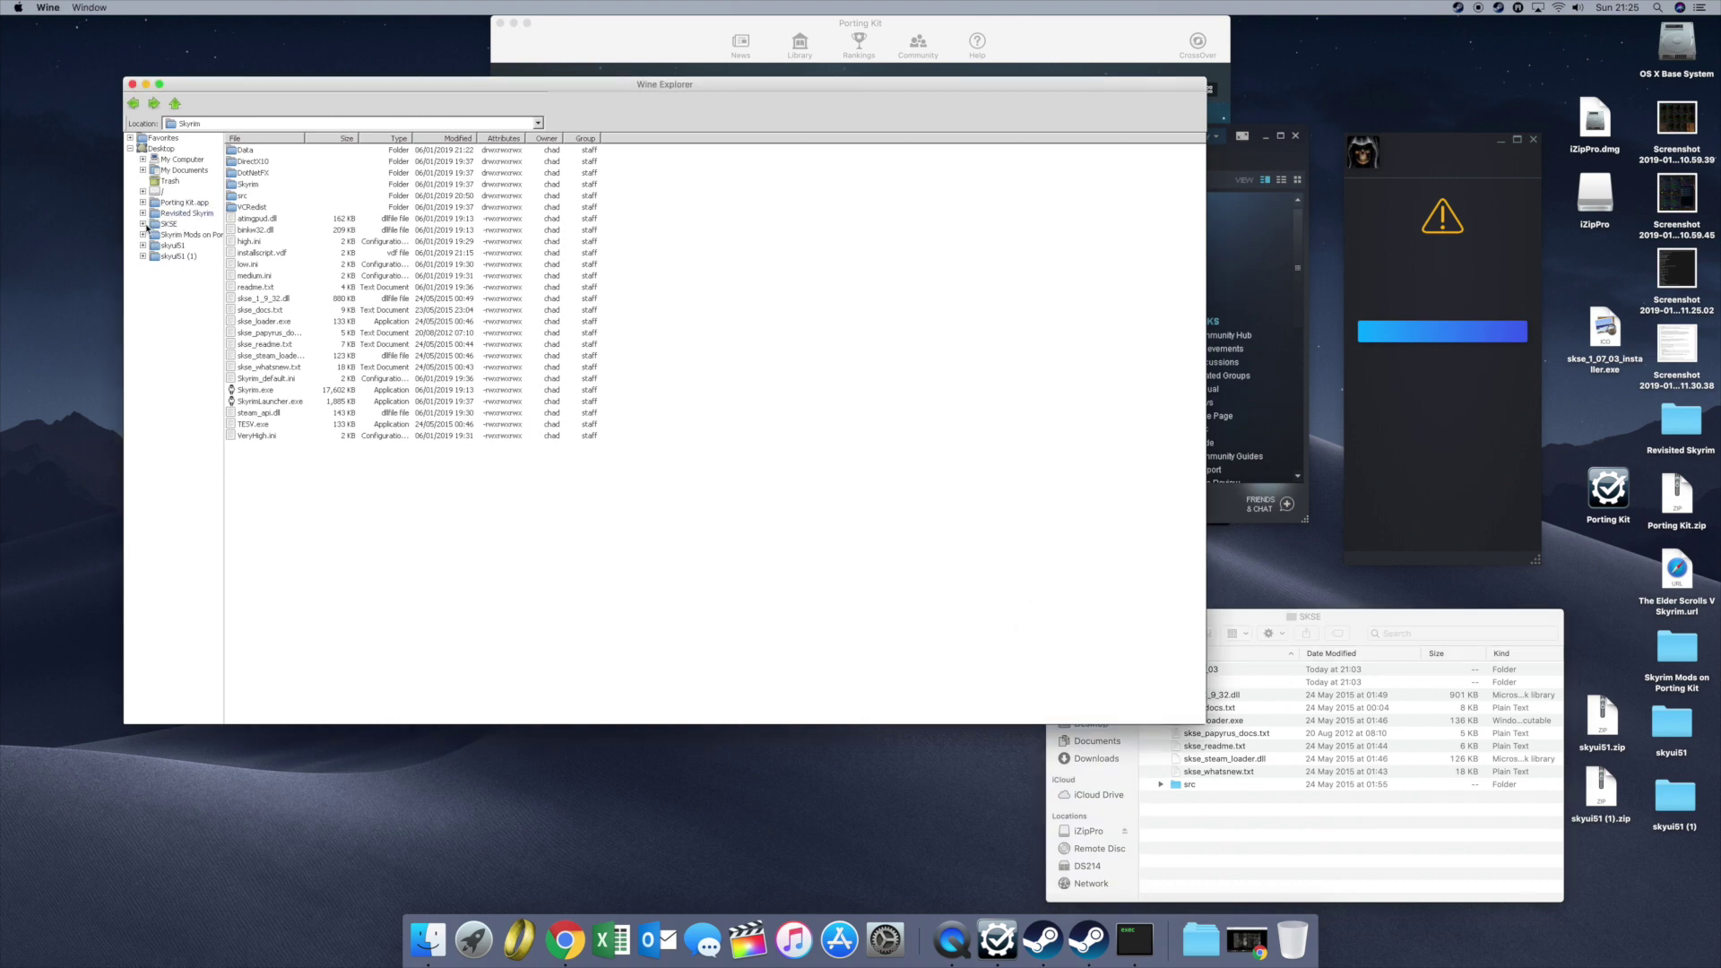
double_click(144, 227)
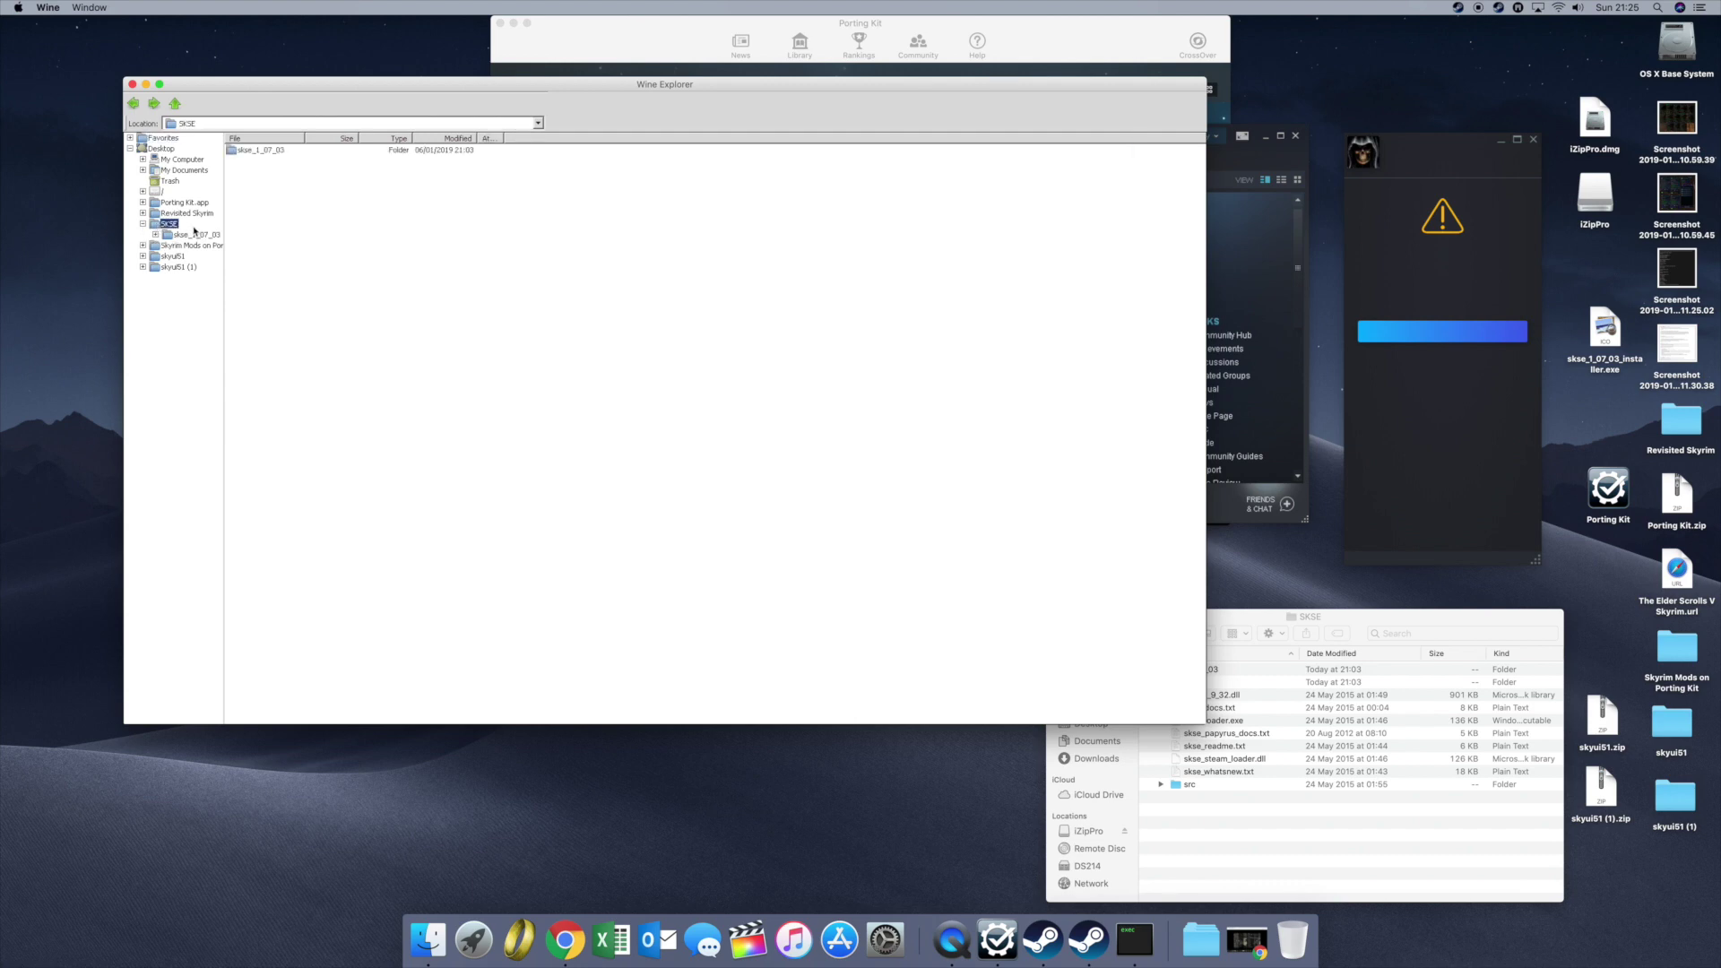
click(184, 236)
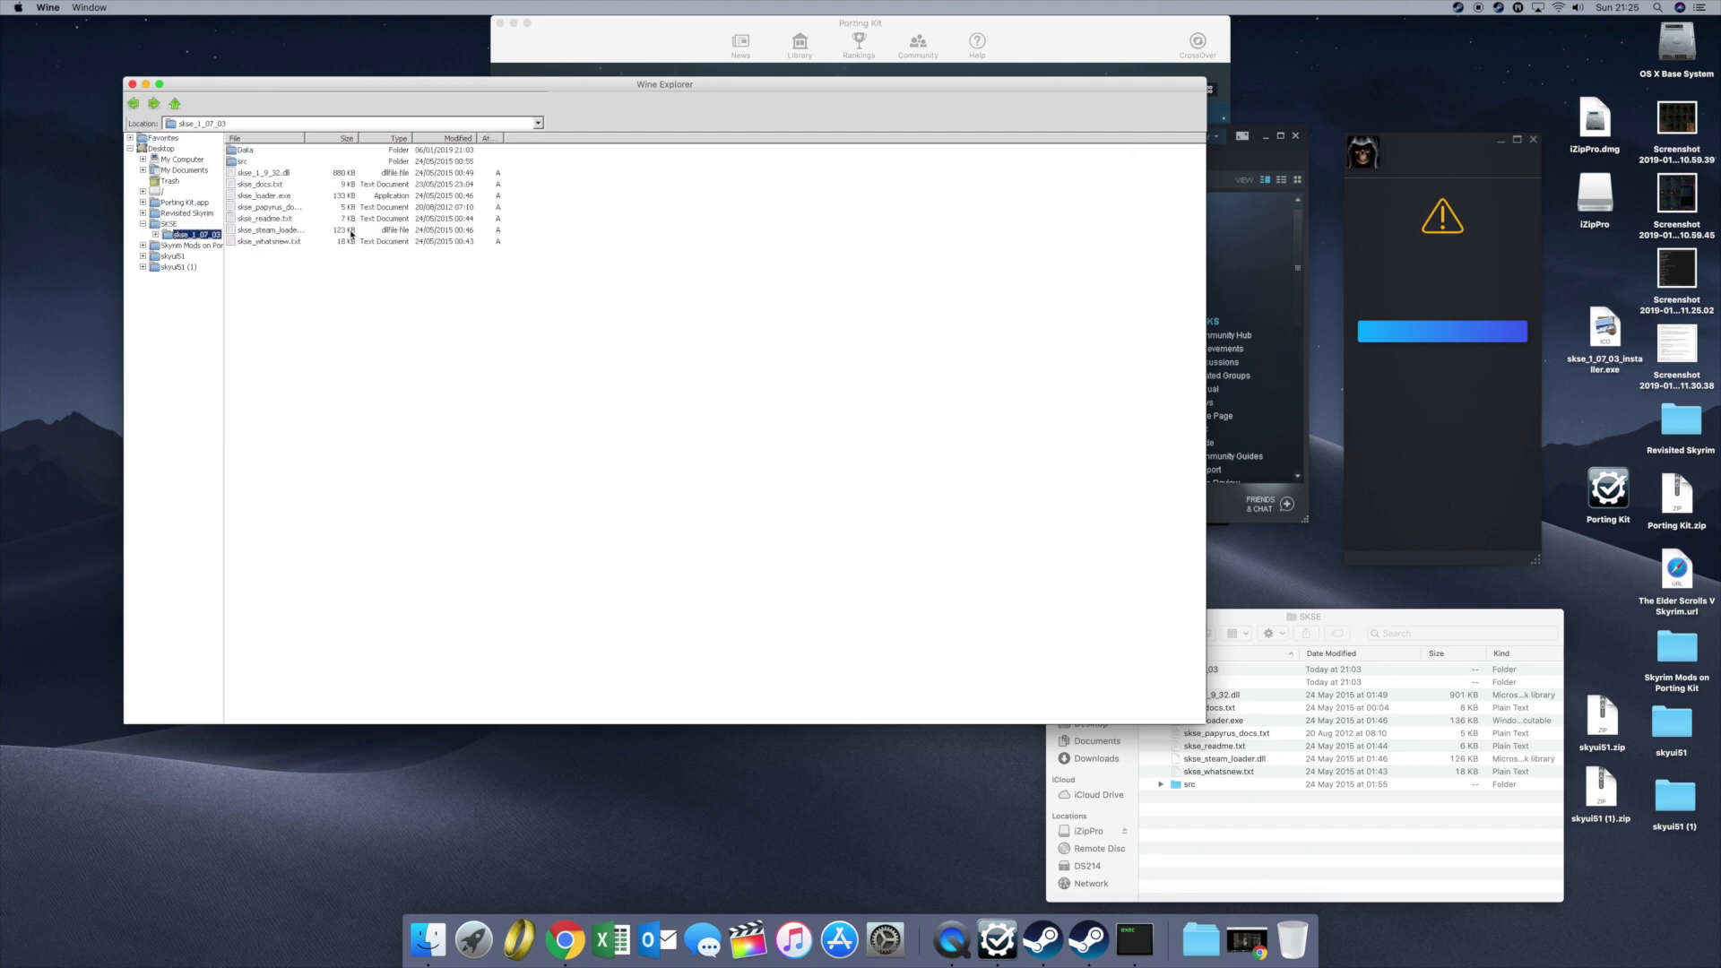
click(1250, 625)
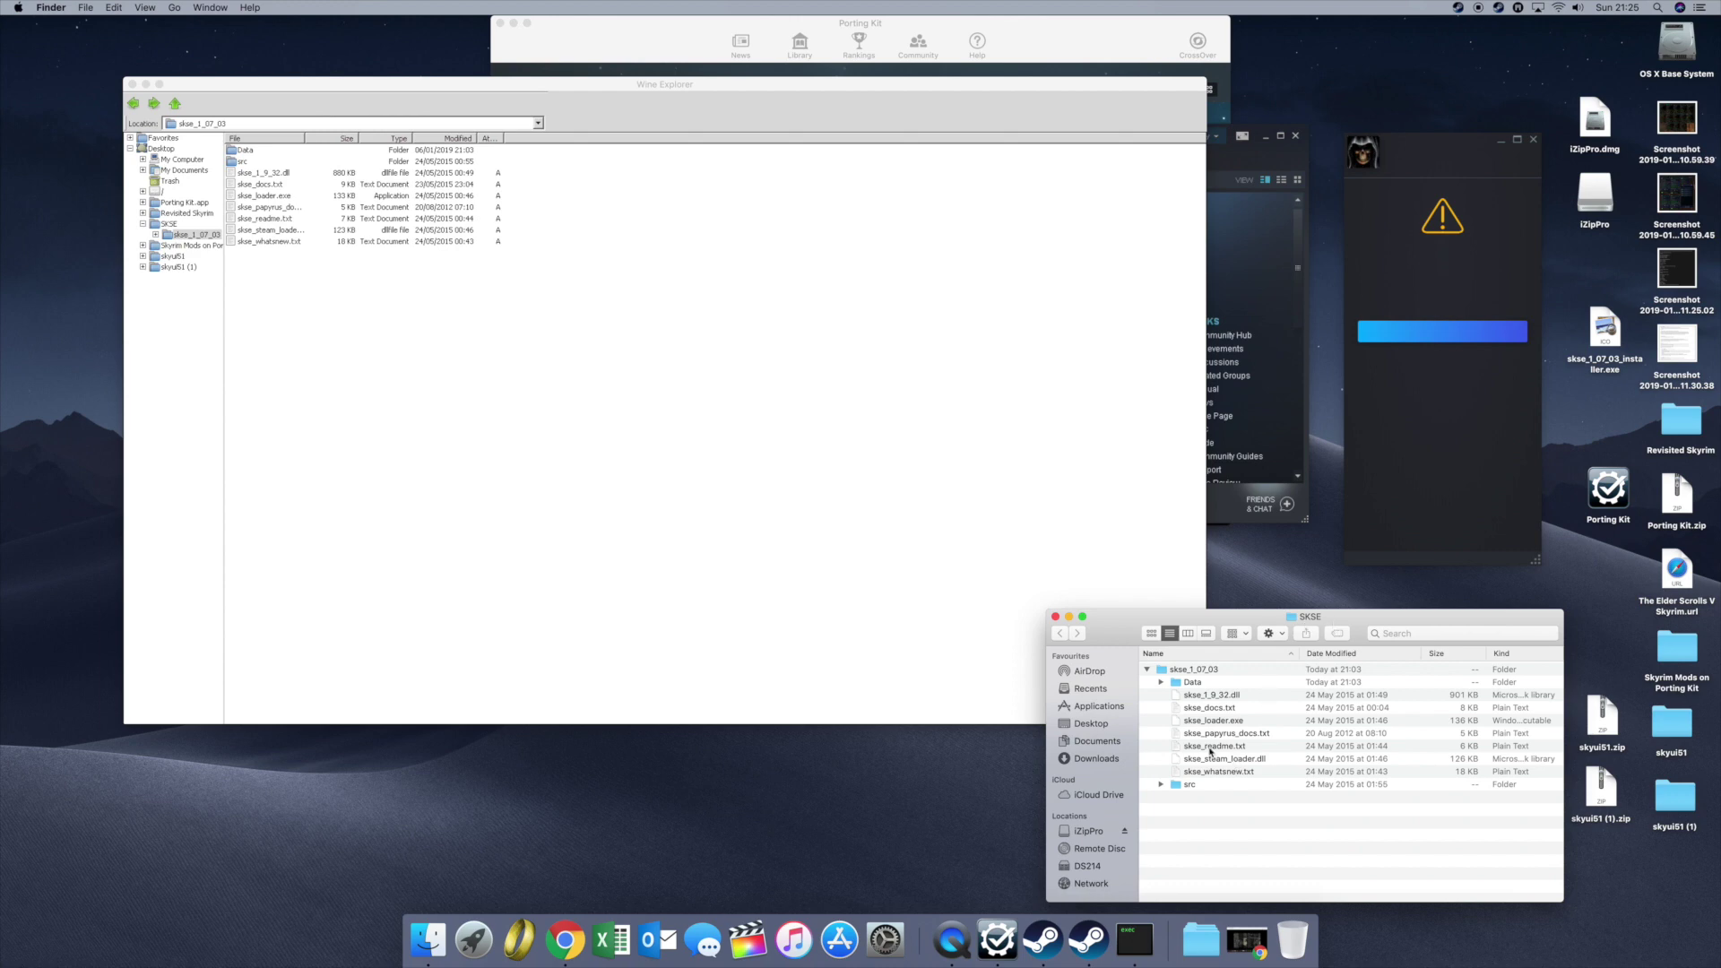
double_click(1208, 747)
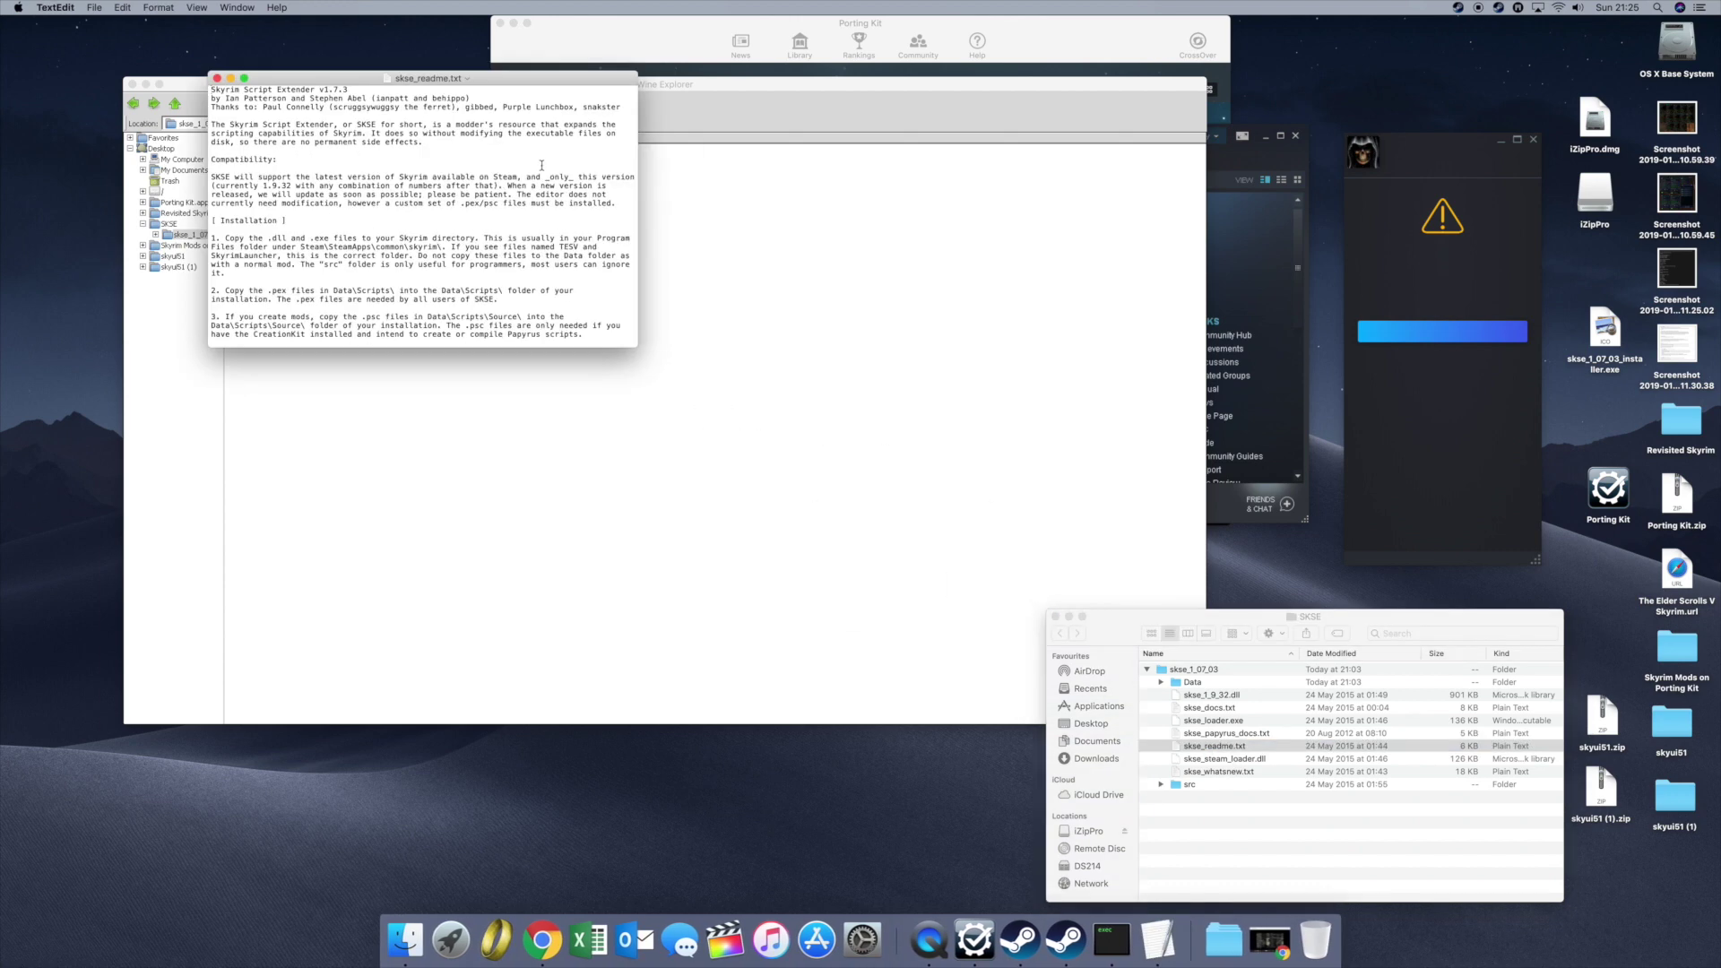
Step: Move the skse_readme.txt window to the lower left and return to Wine Explorer
drag(411, 81, 238, 641)
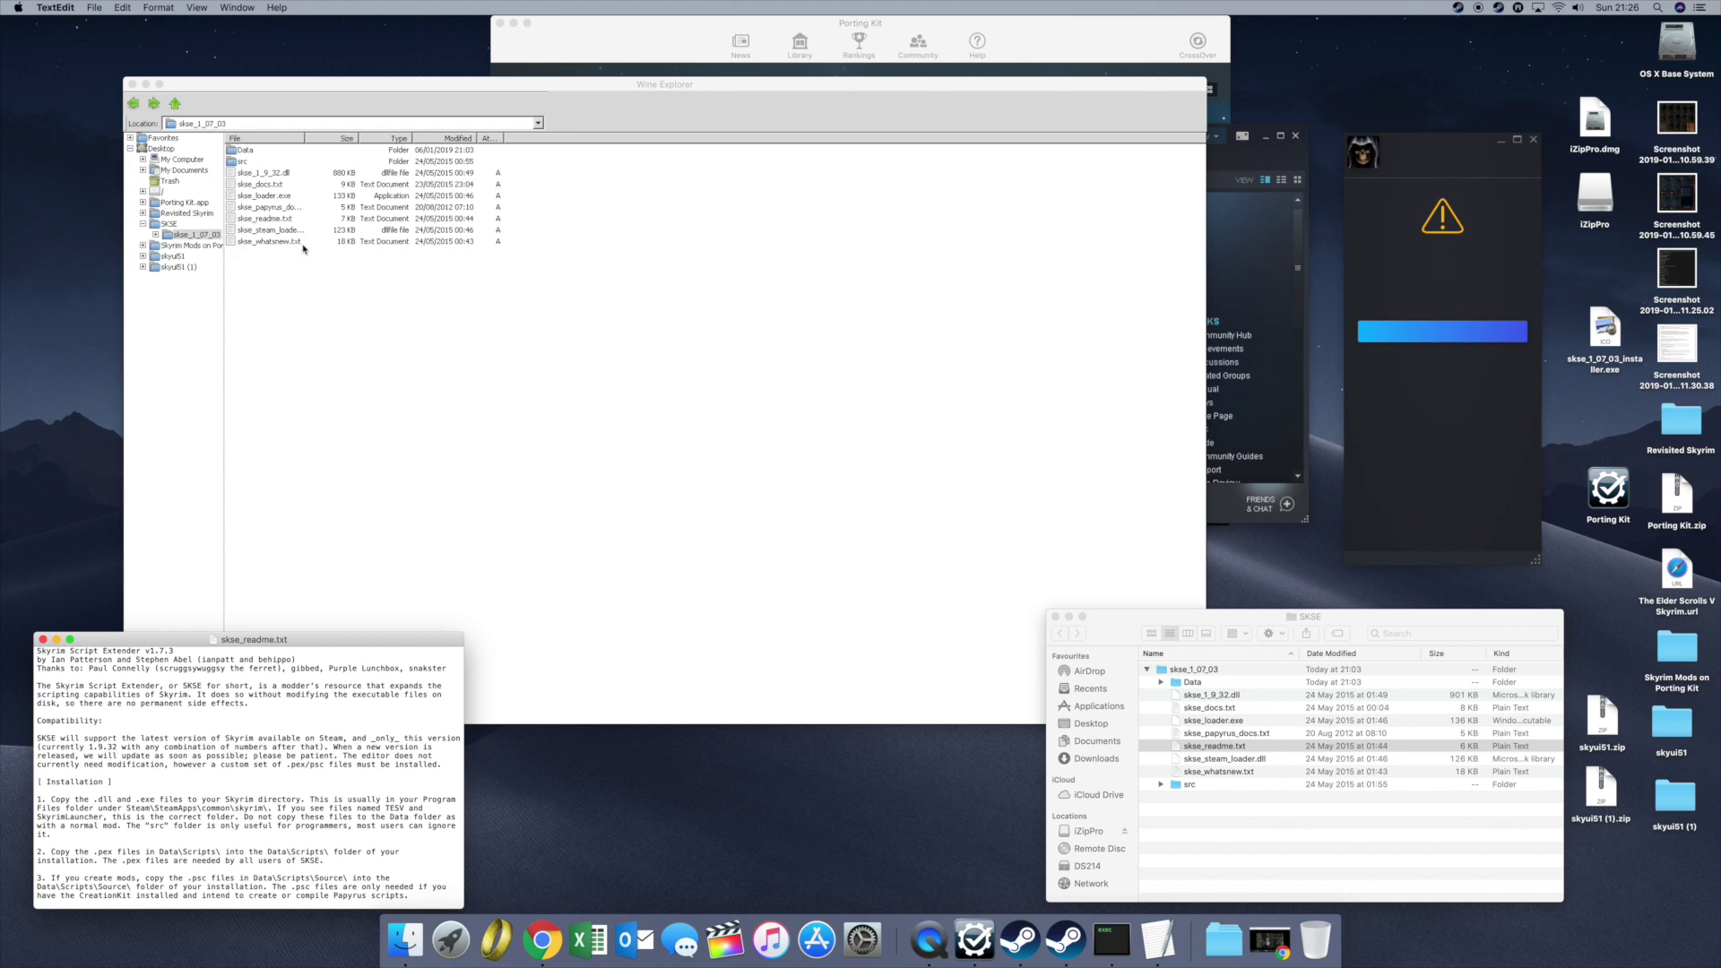
click(281, 175)
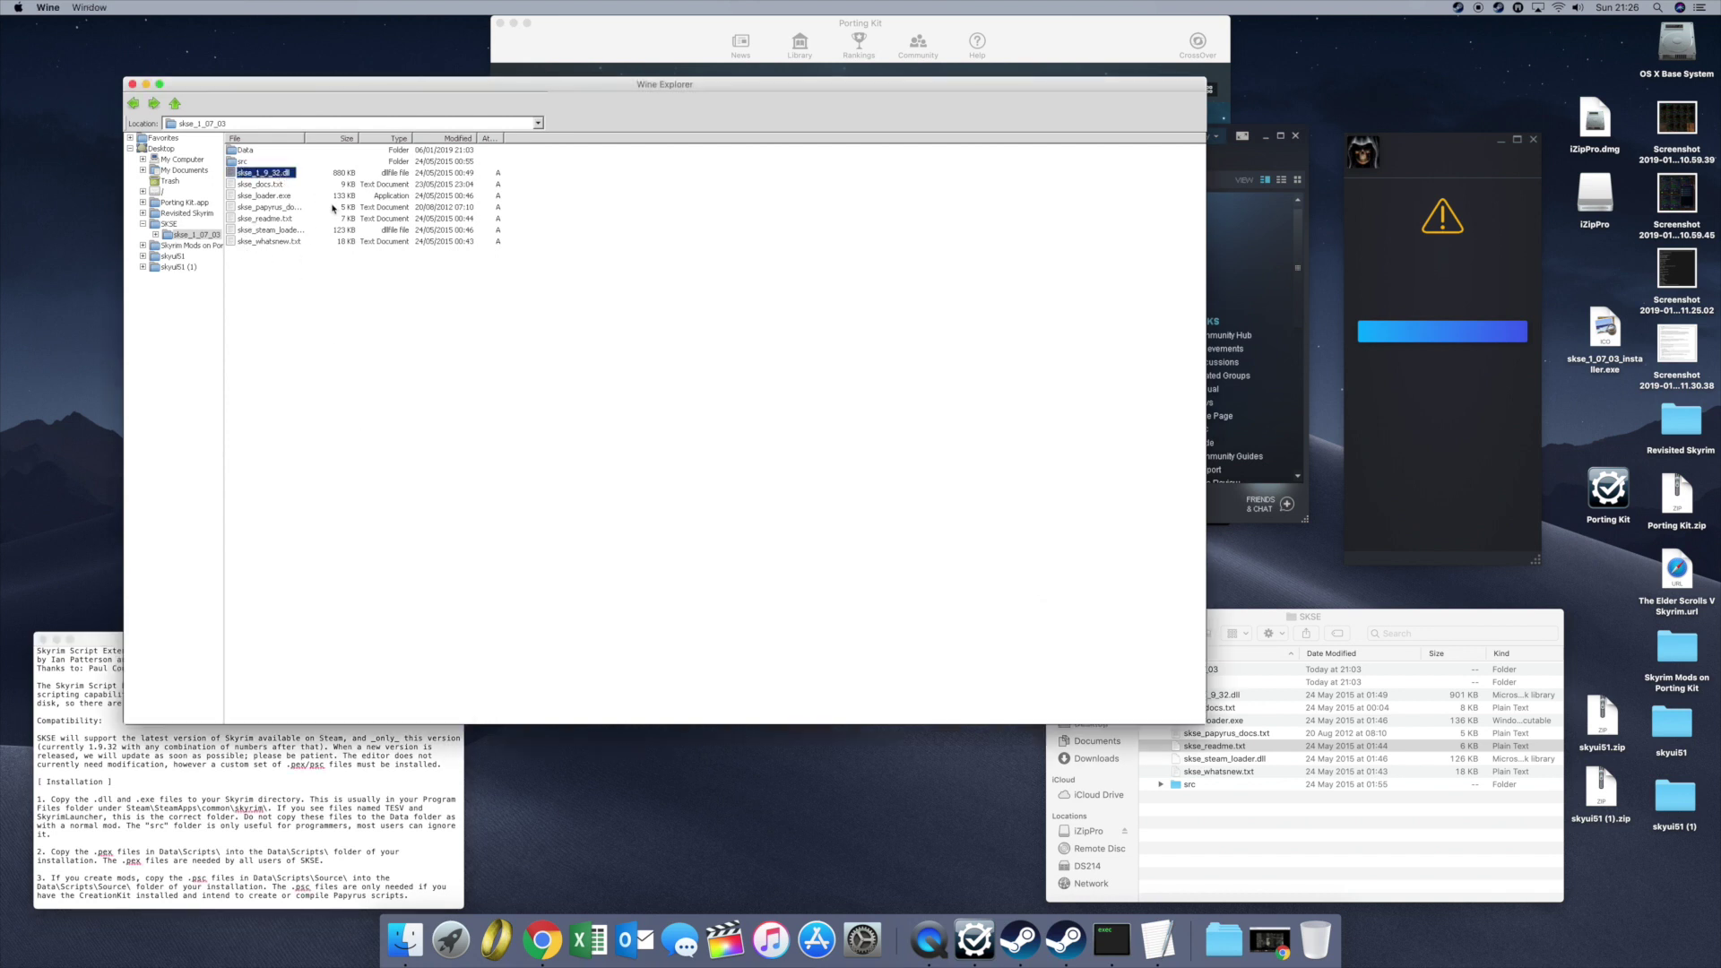
Step: Copy skse_1_9_32.dll, skse_loader.exe and skse_steam_loader.dll from skse_1_07_03
click(280, 197)
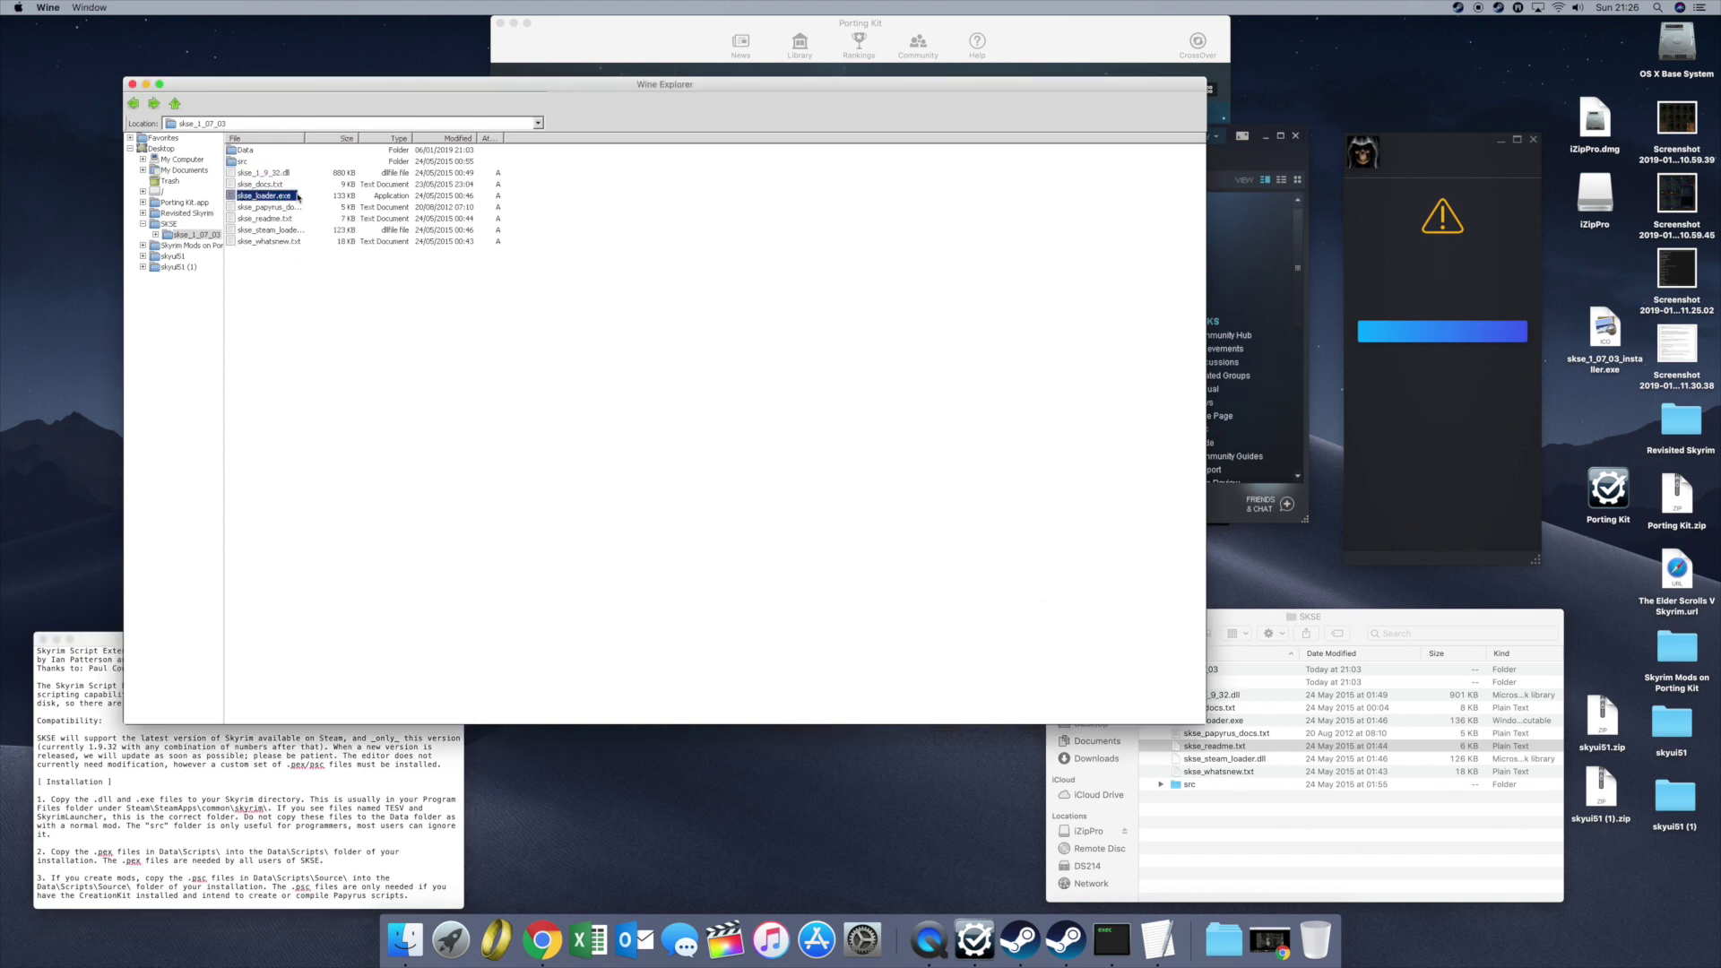
drag(301, 141, 387, 142)
click(269, 232)
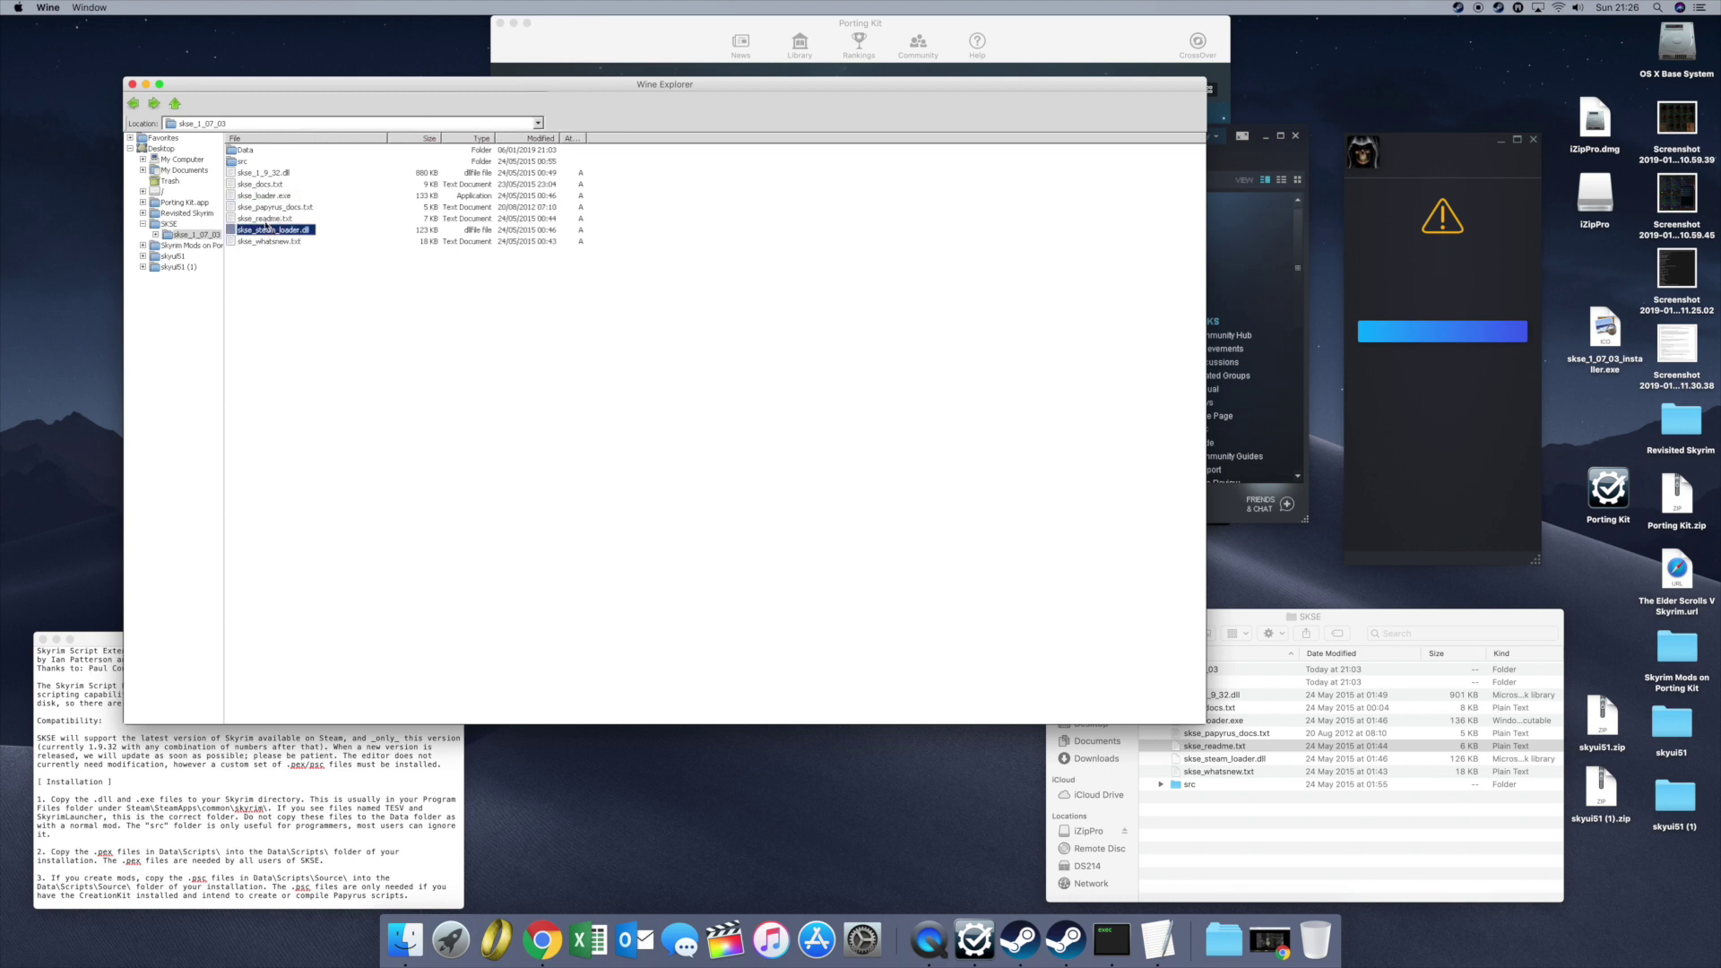
click(275, 197)
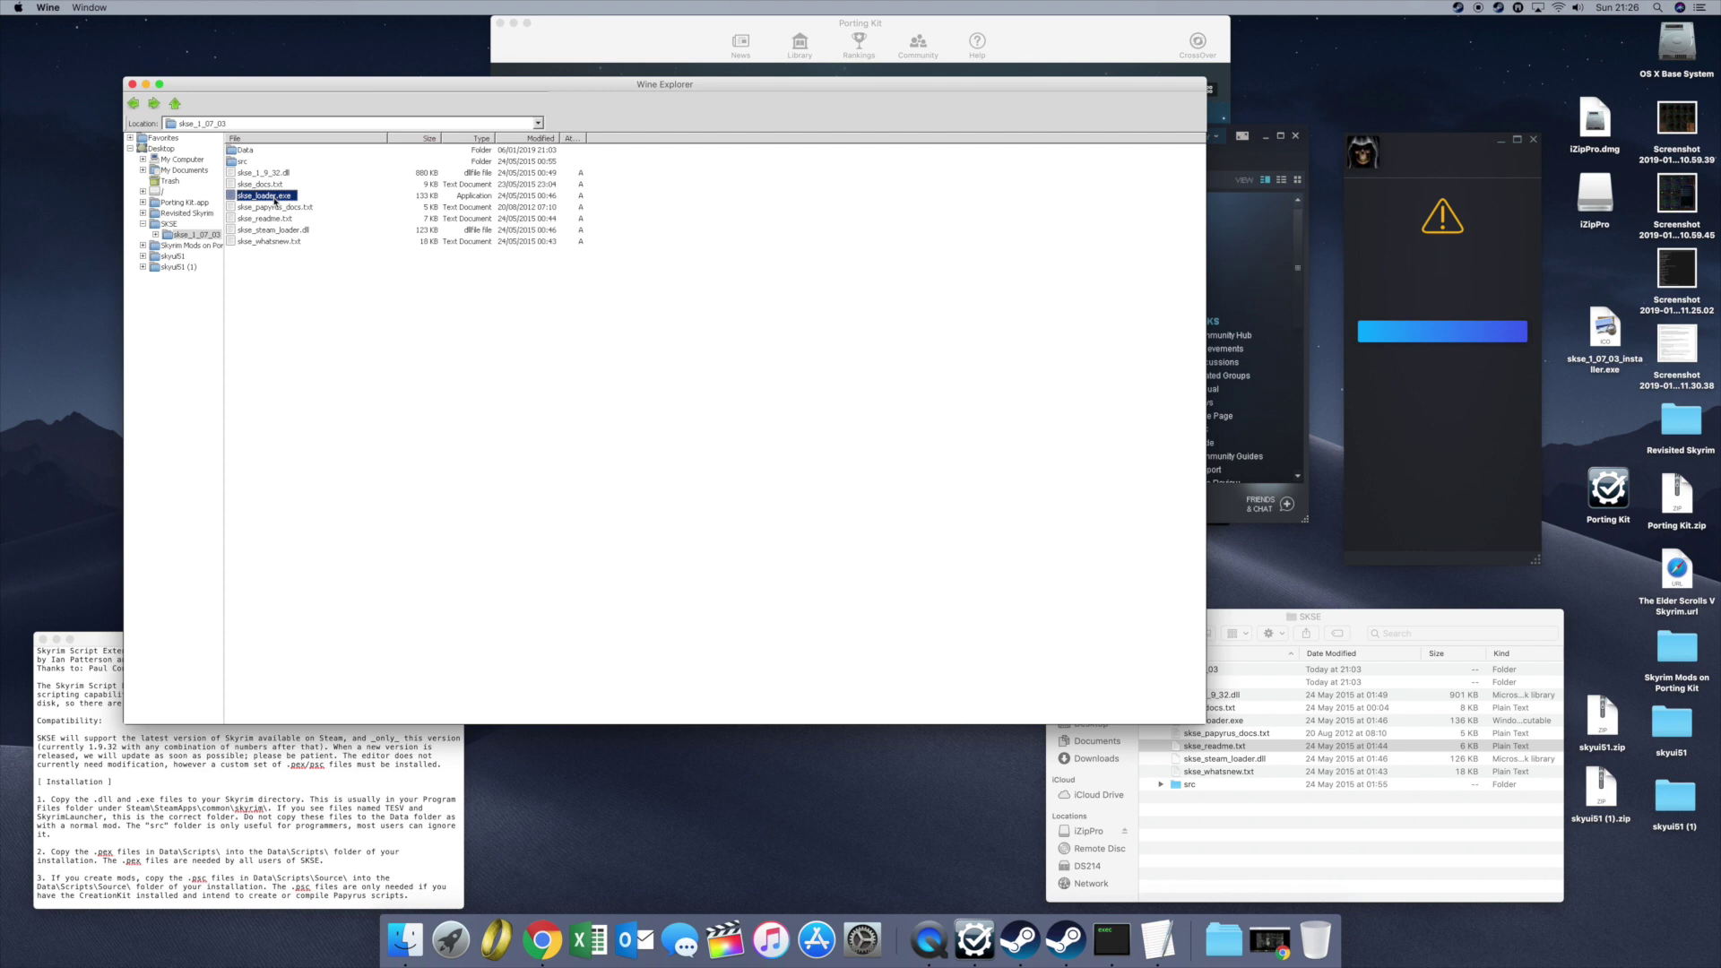
click(276, 174)
ctrl+click(275, 198)
ctrl+click(304, 231)
right_click(288, 235)
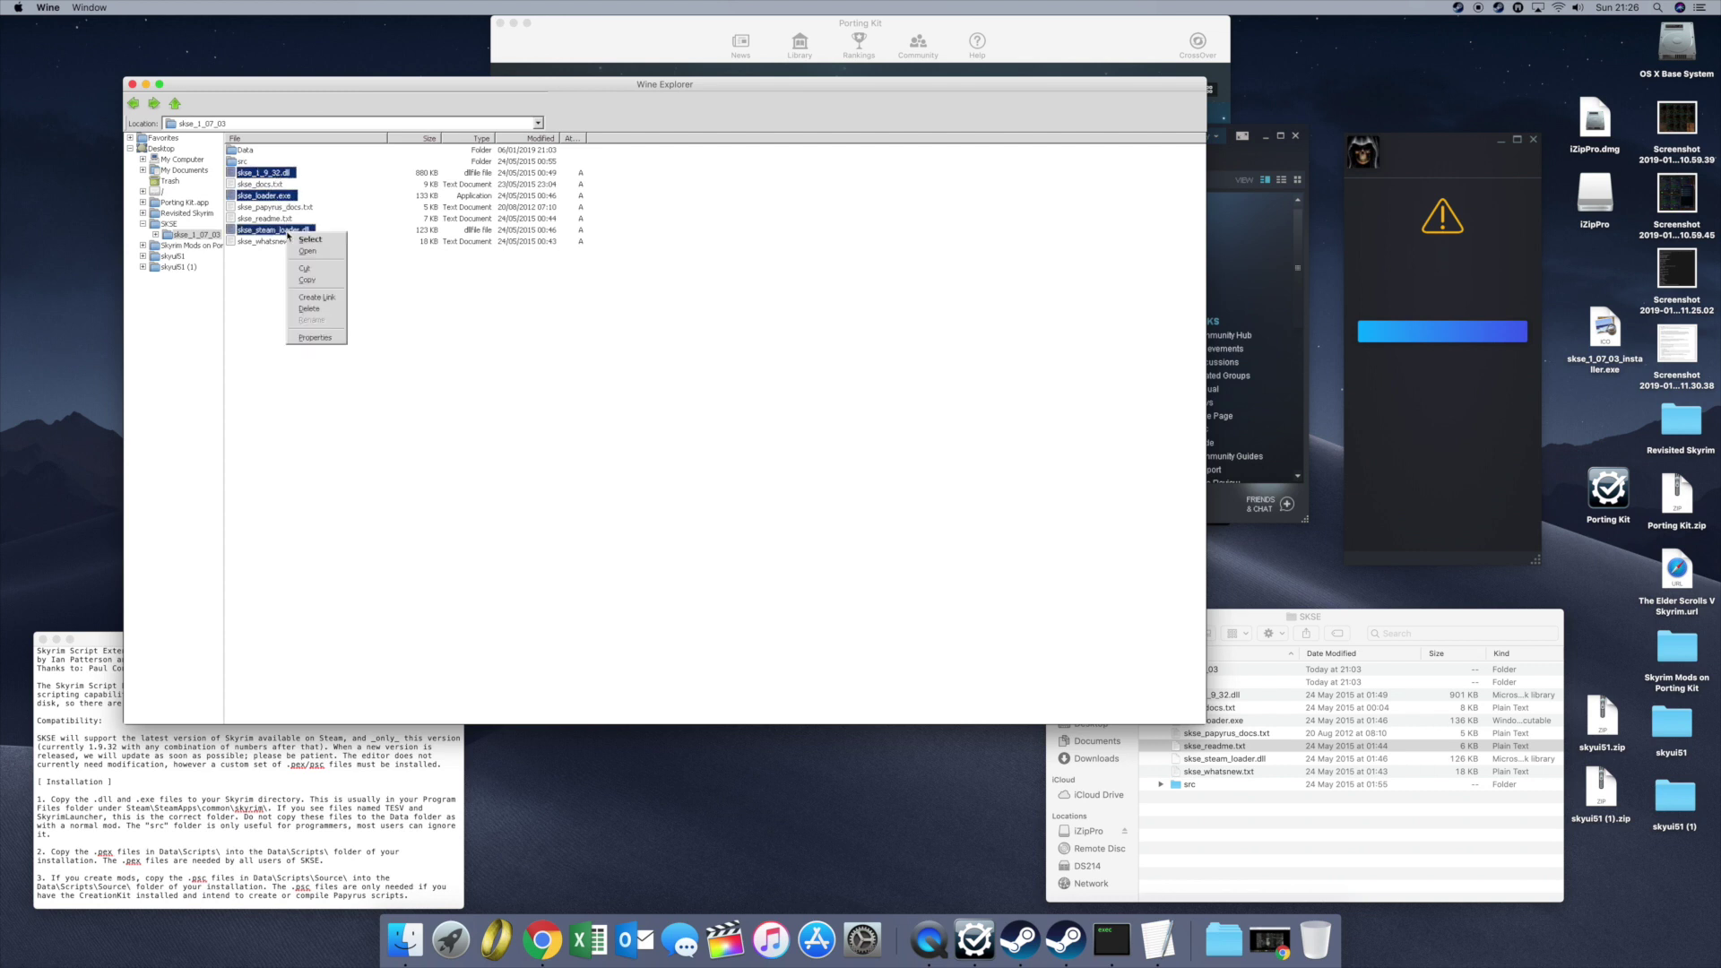
click(303, 281)
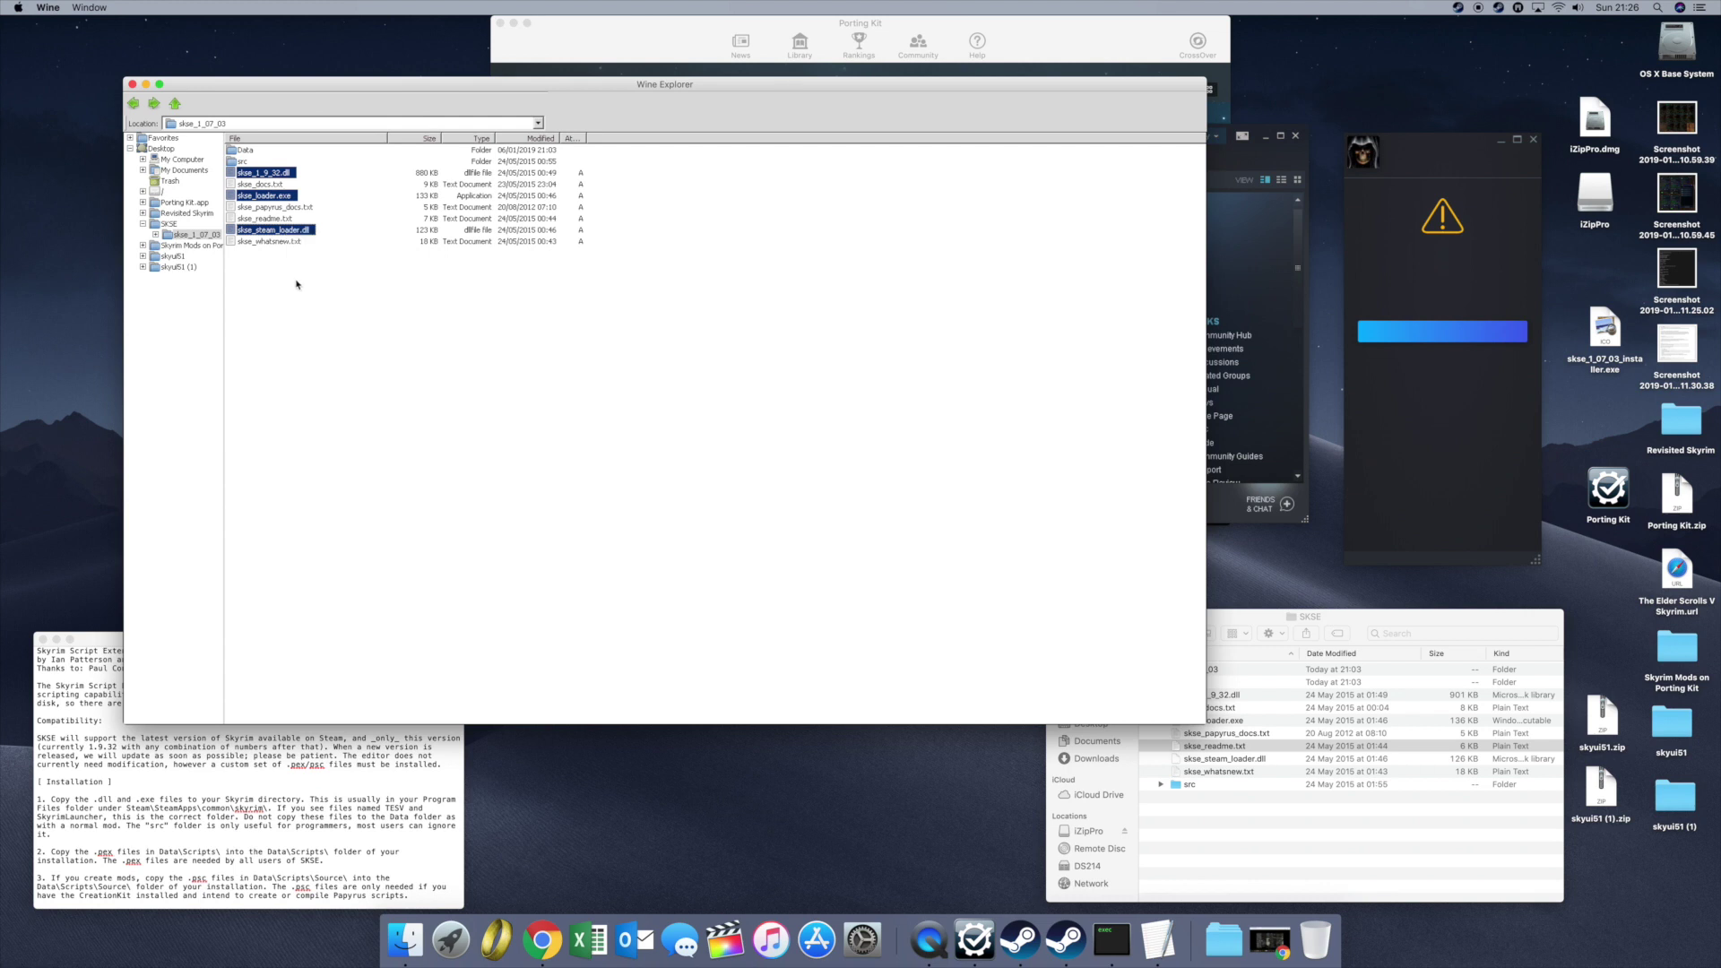
Step: Browse into the Skyrim bottle's drive_c/Program Files/Steam/steamapps/common/Skyrim folder
click(162, 194)
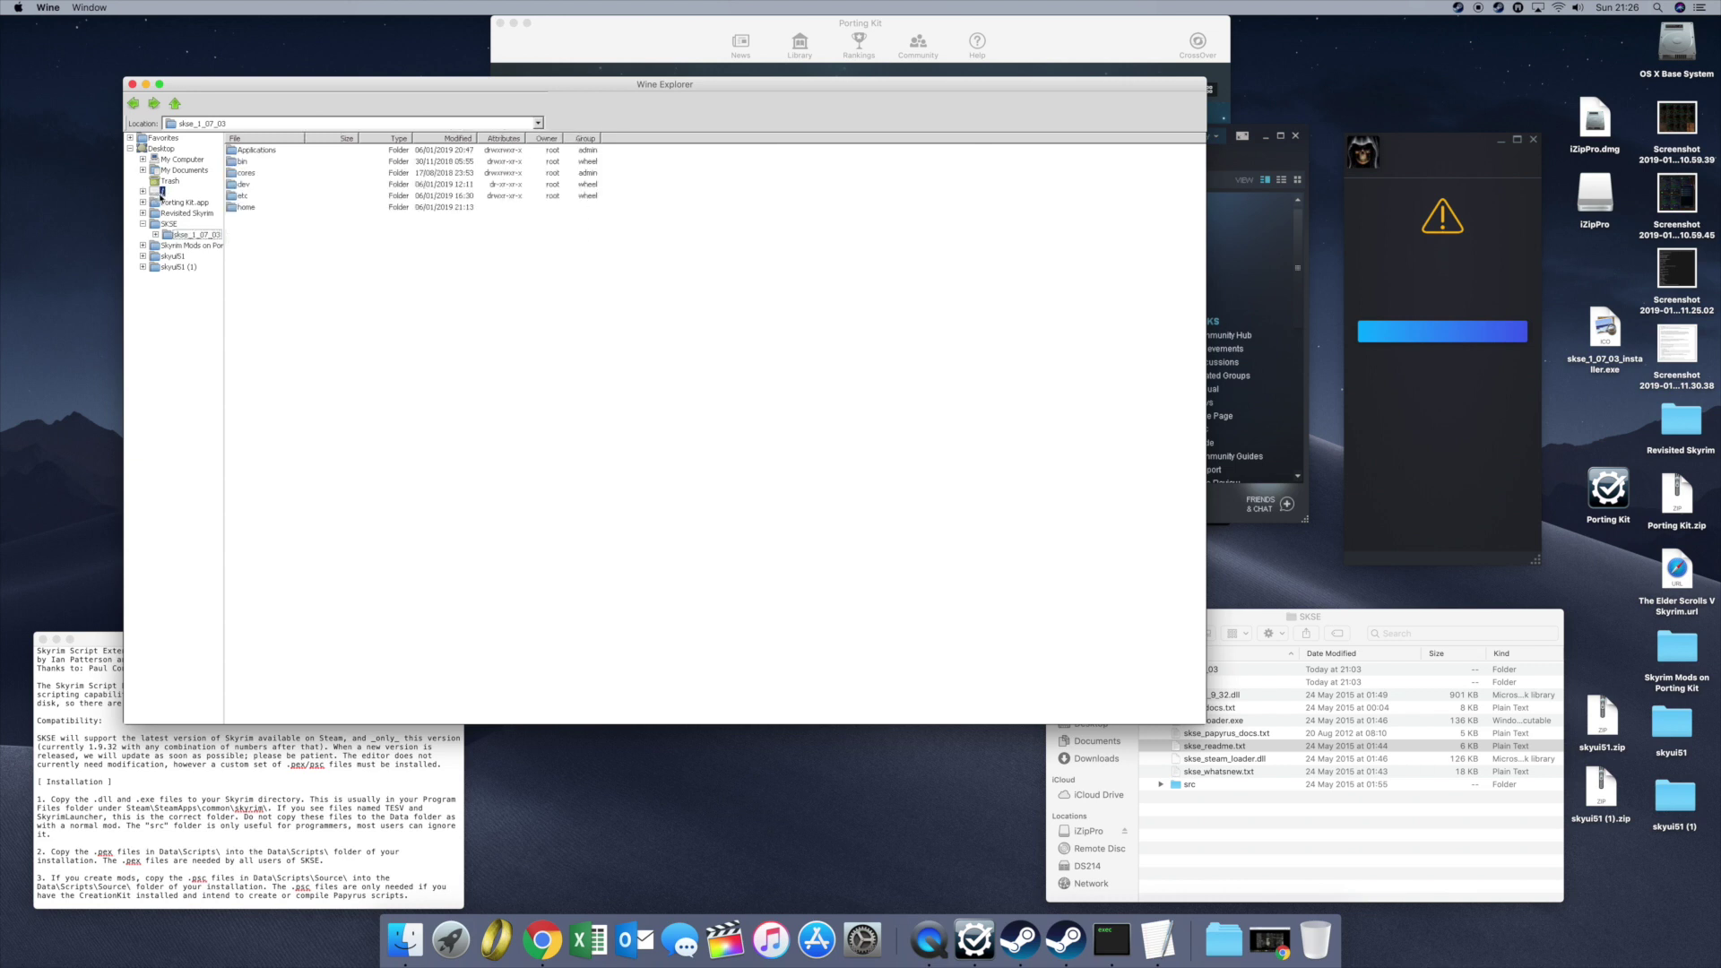
double_click(260, 149)
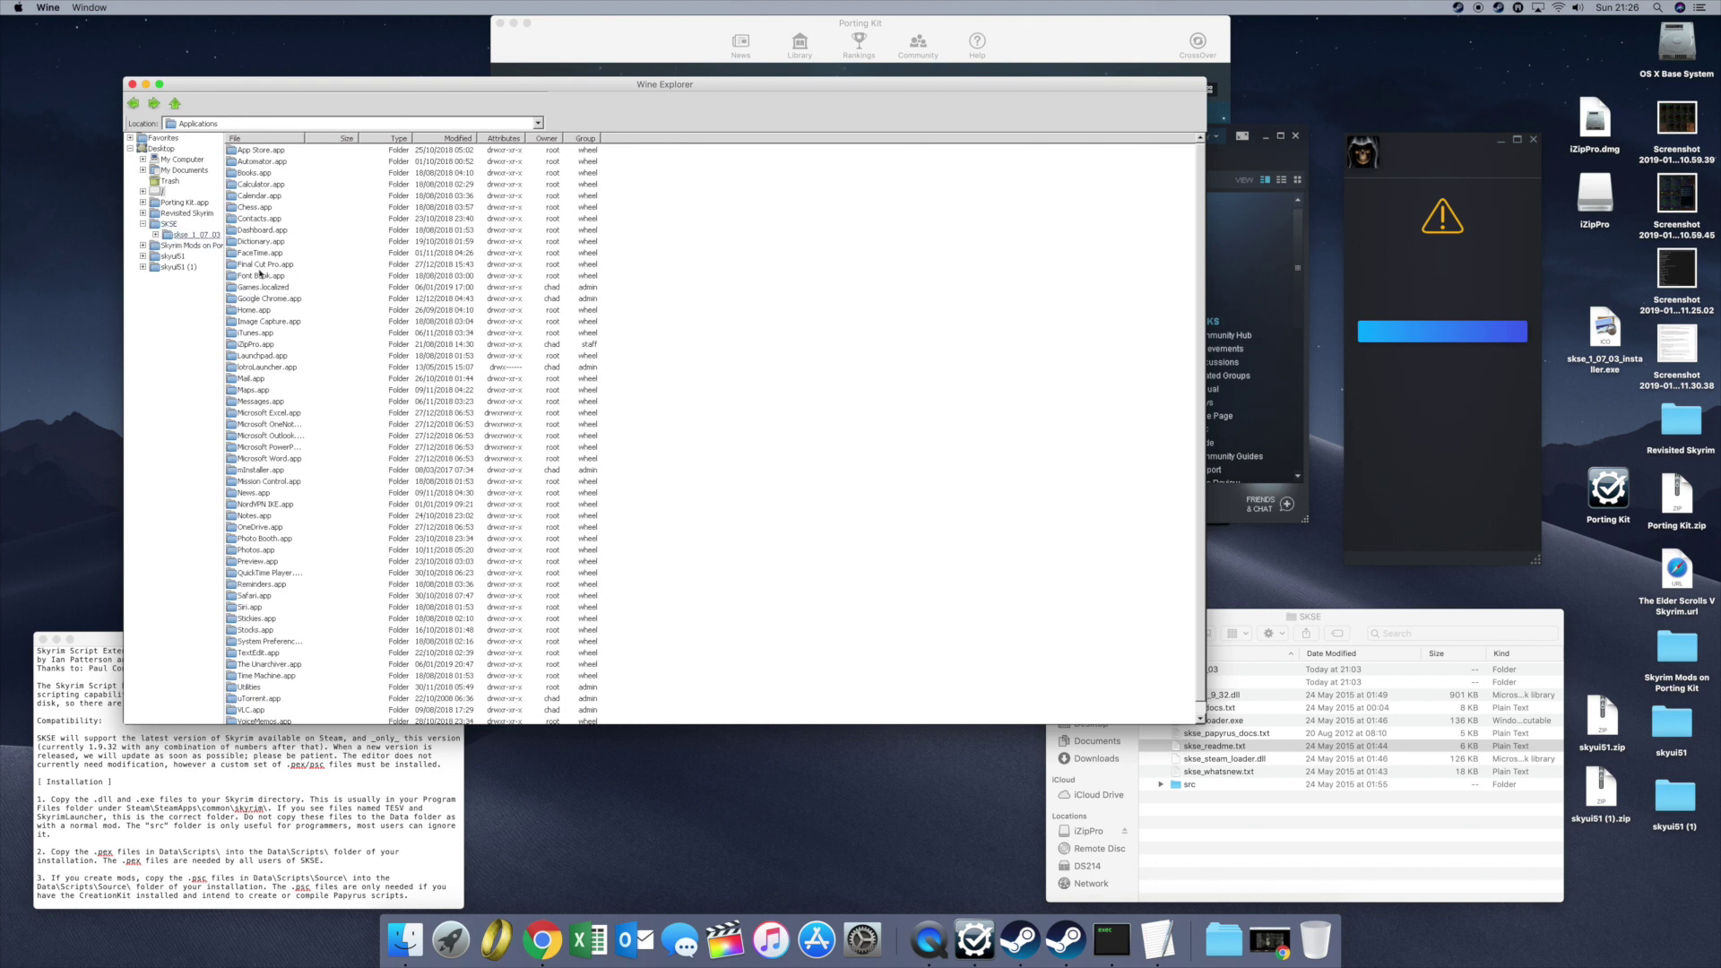
double_click(265, 286)
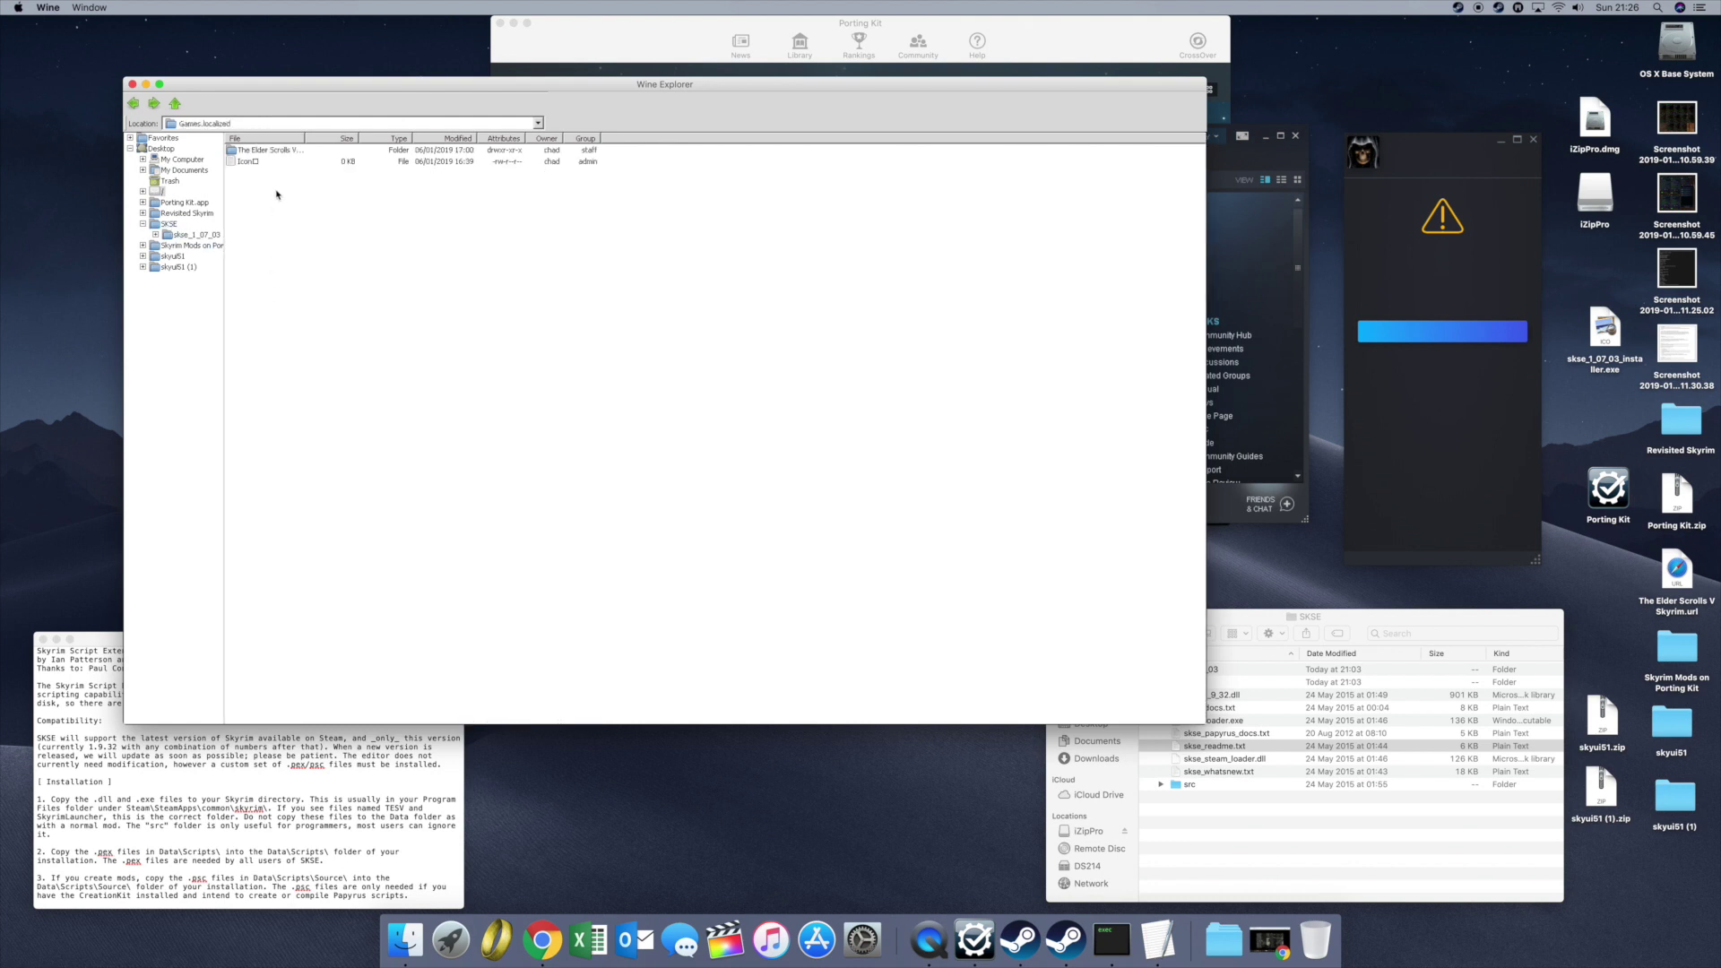
double_click(307, 151)
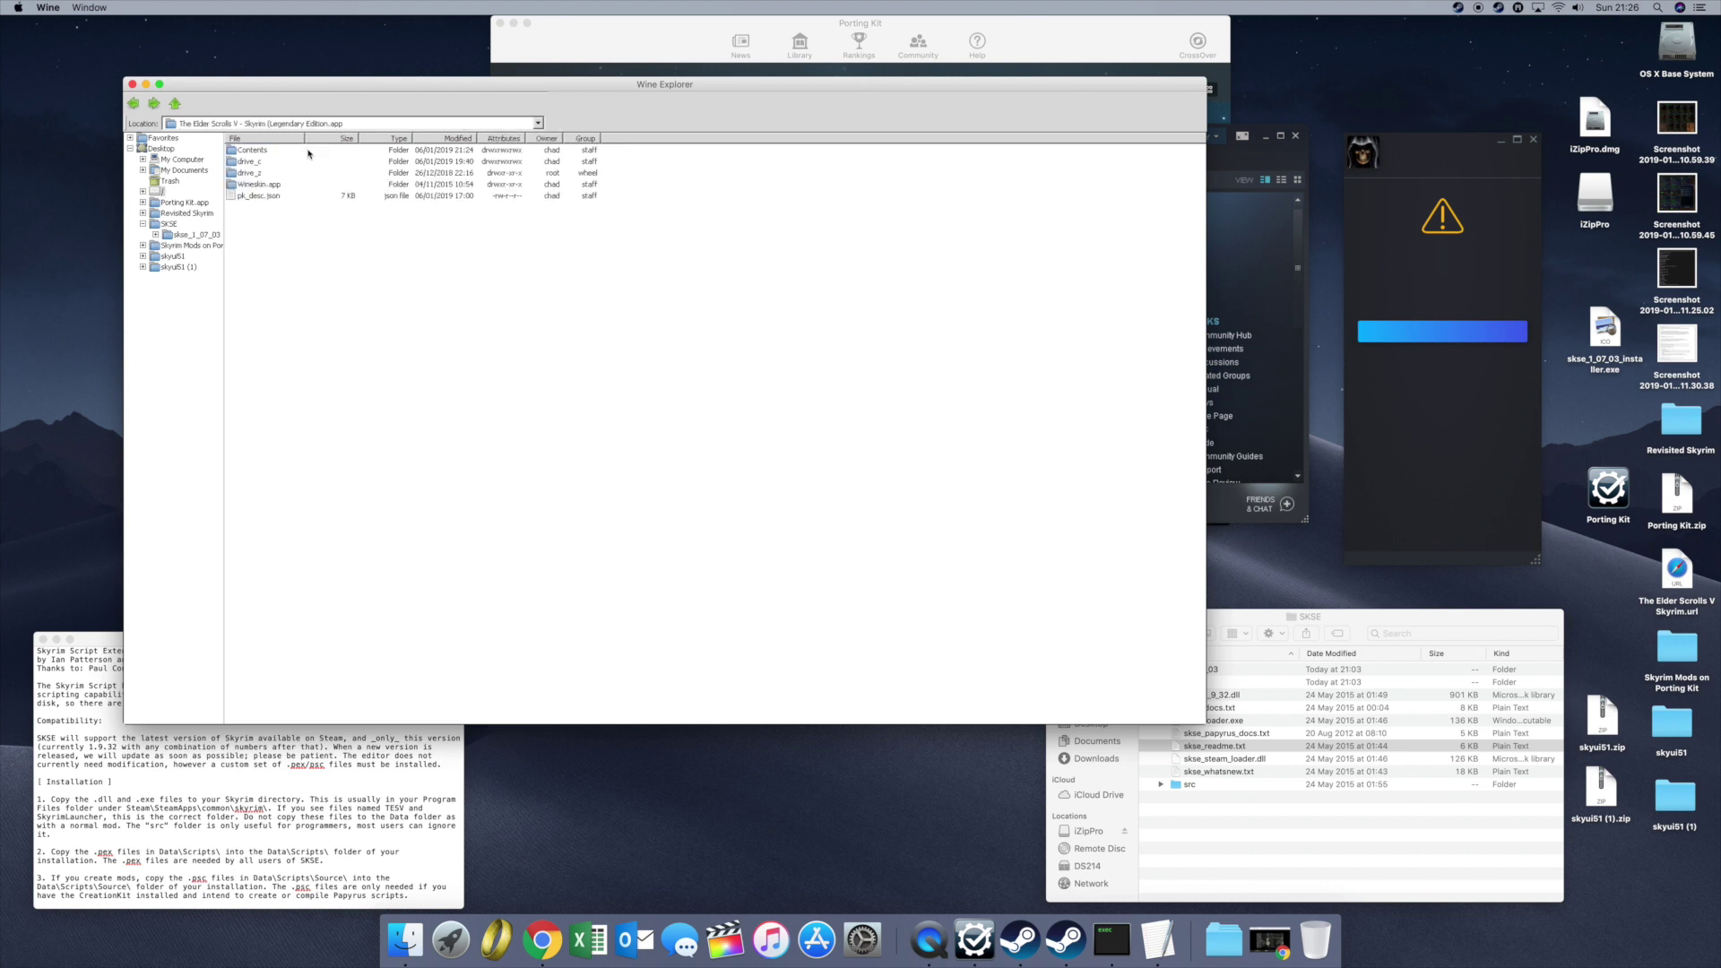
click(243, 163)
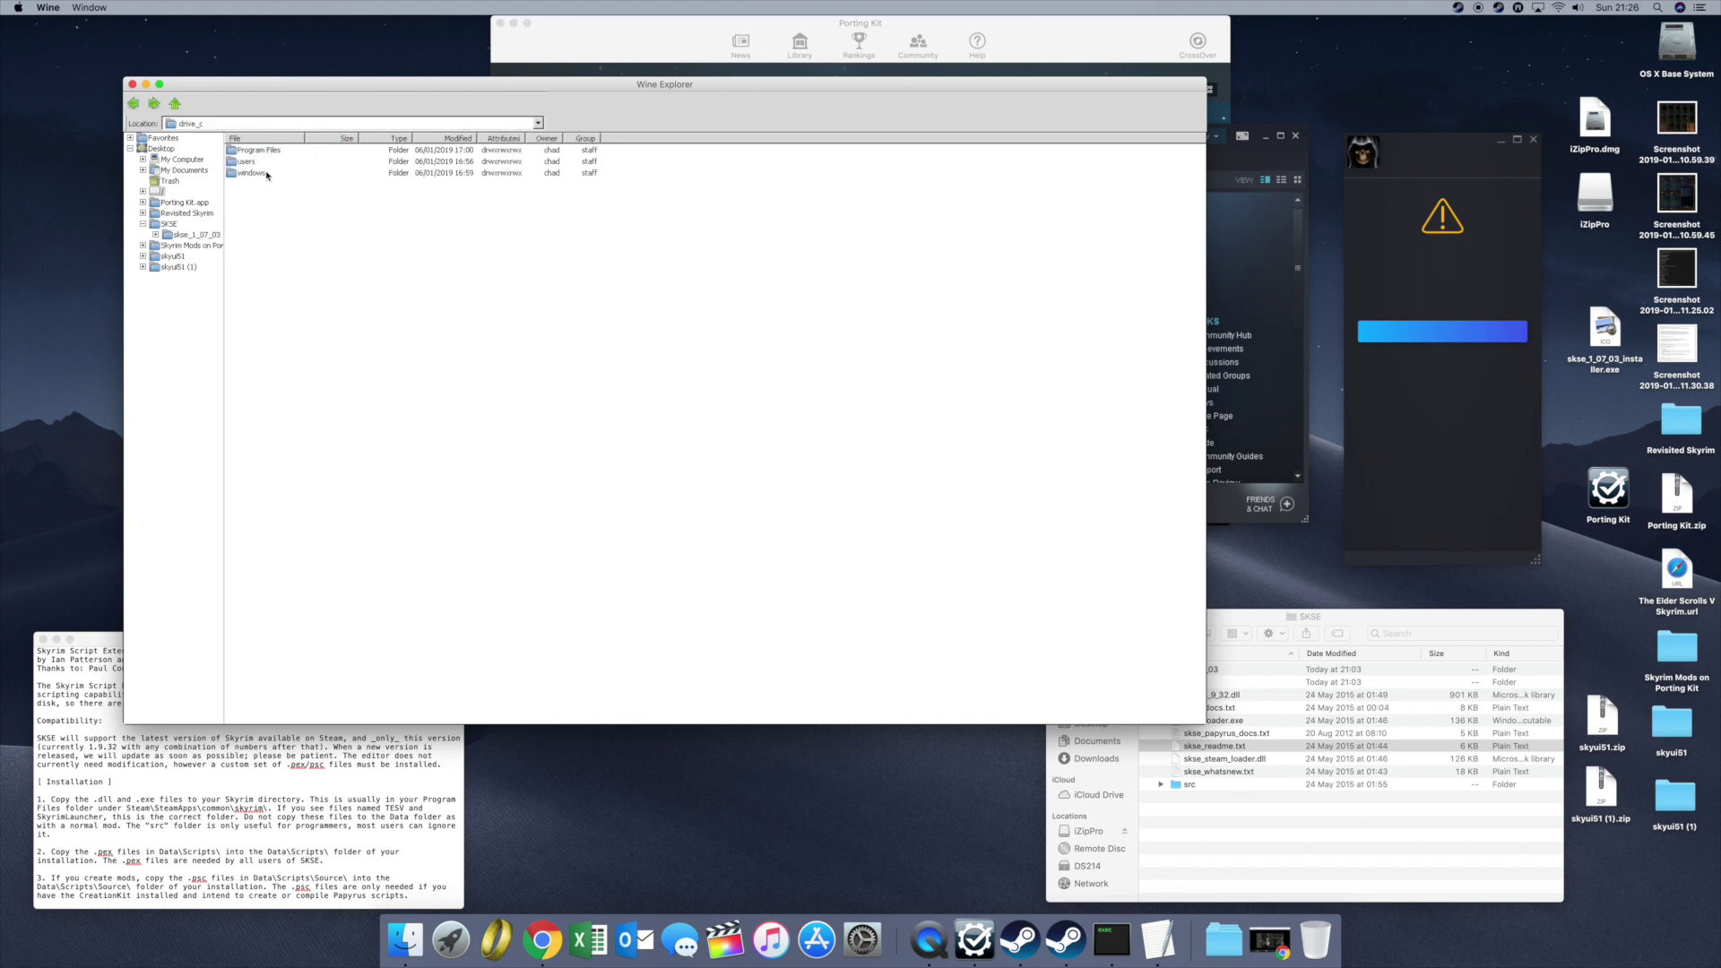
double_click(262, 152)
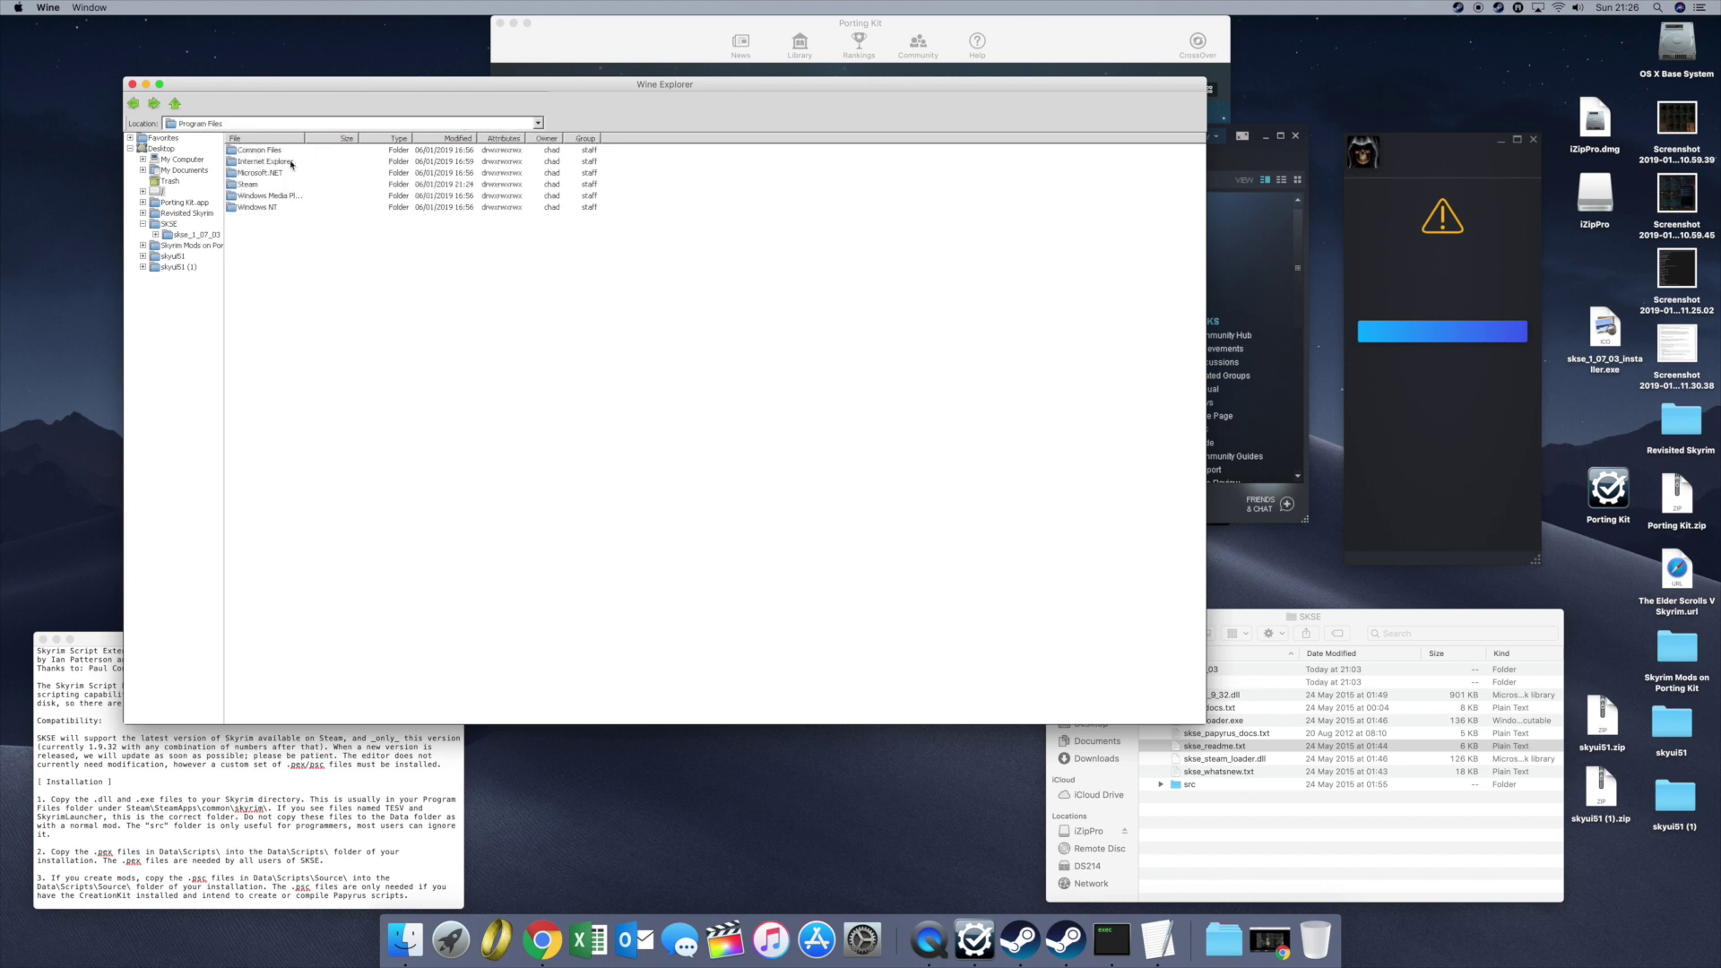
double_click(248, 185)
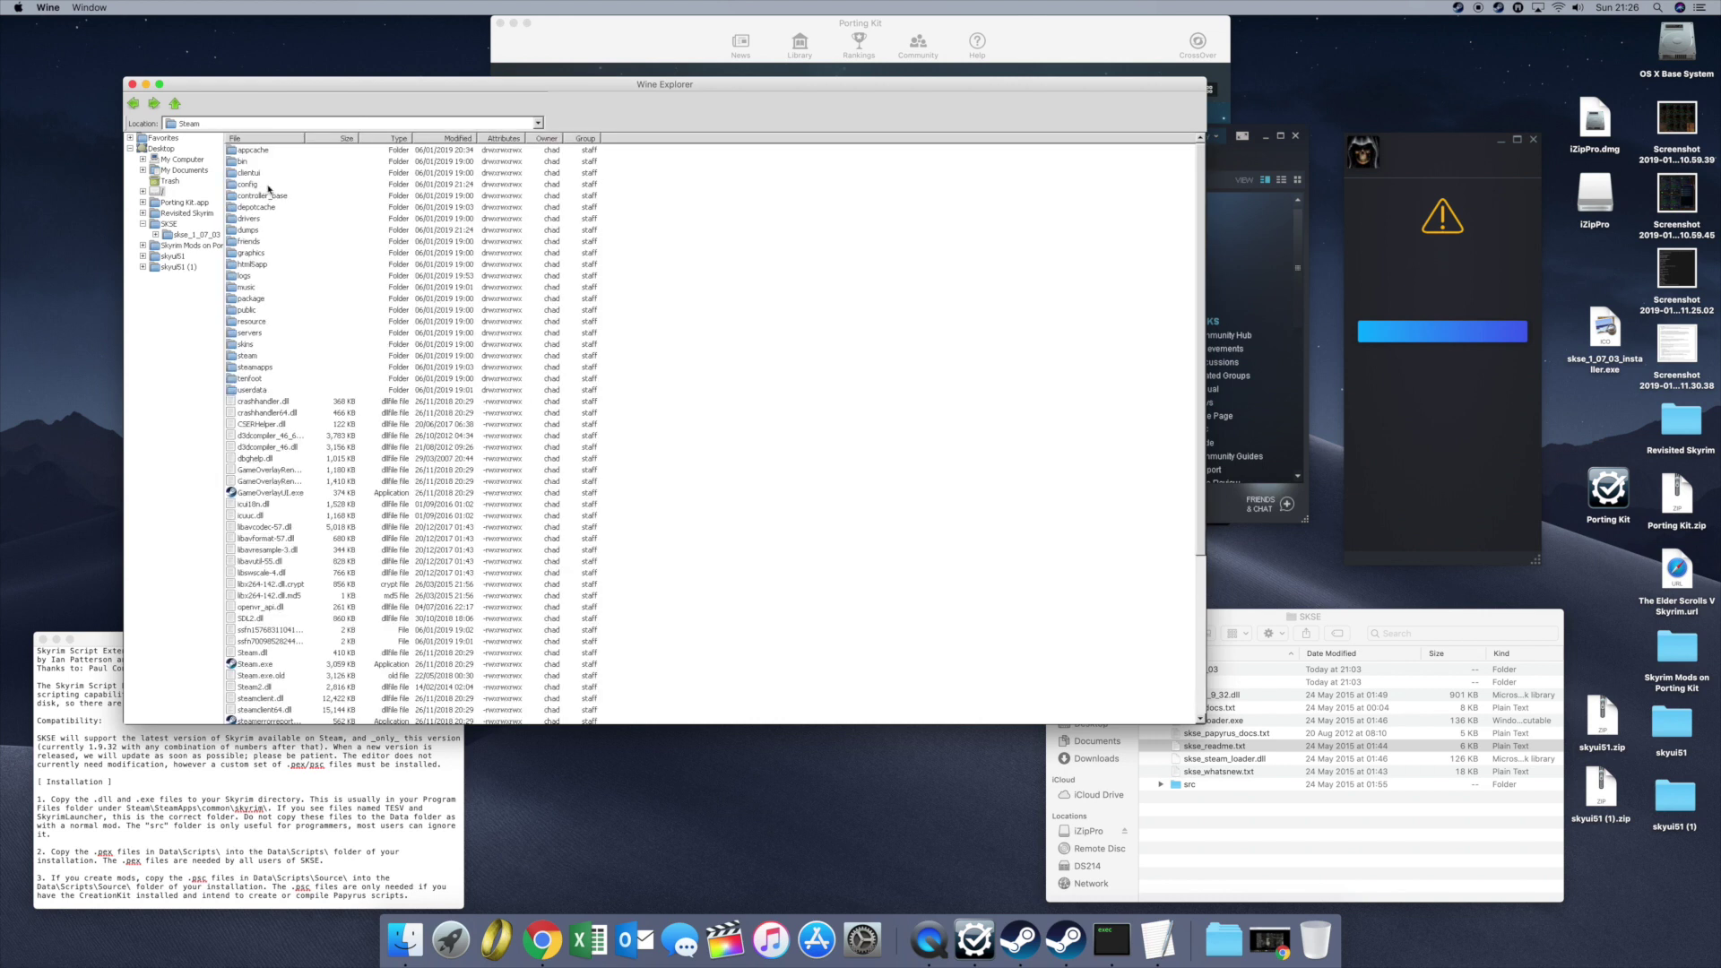
double_click(254, 367)
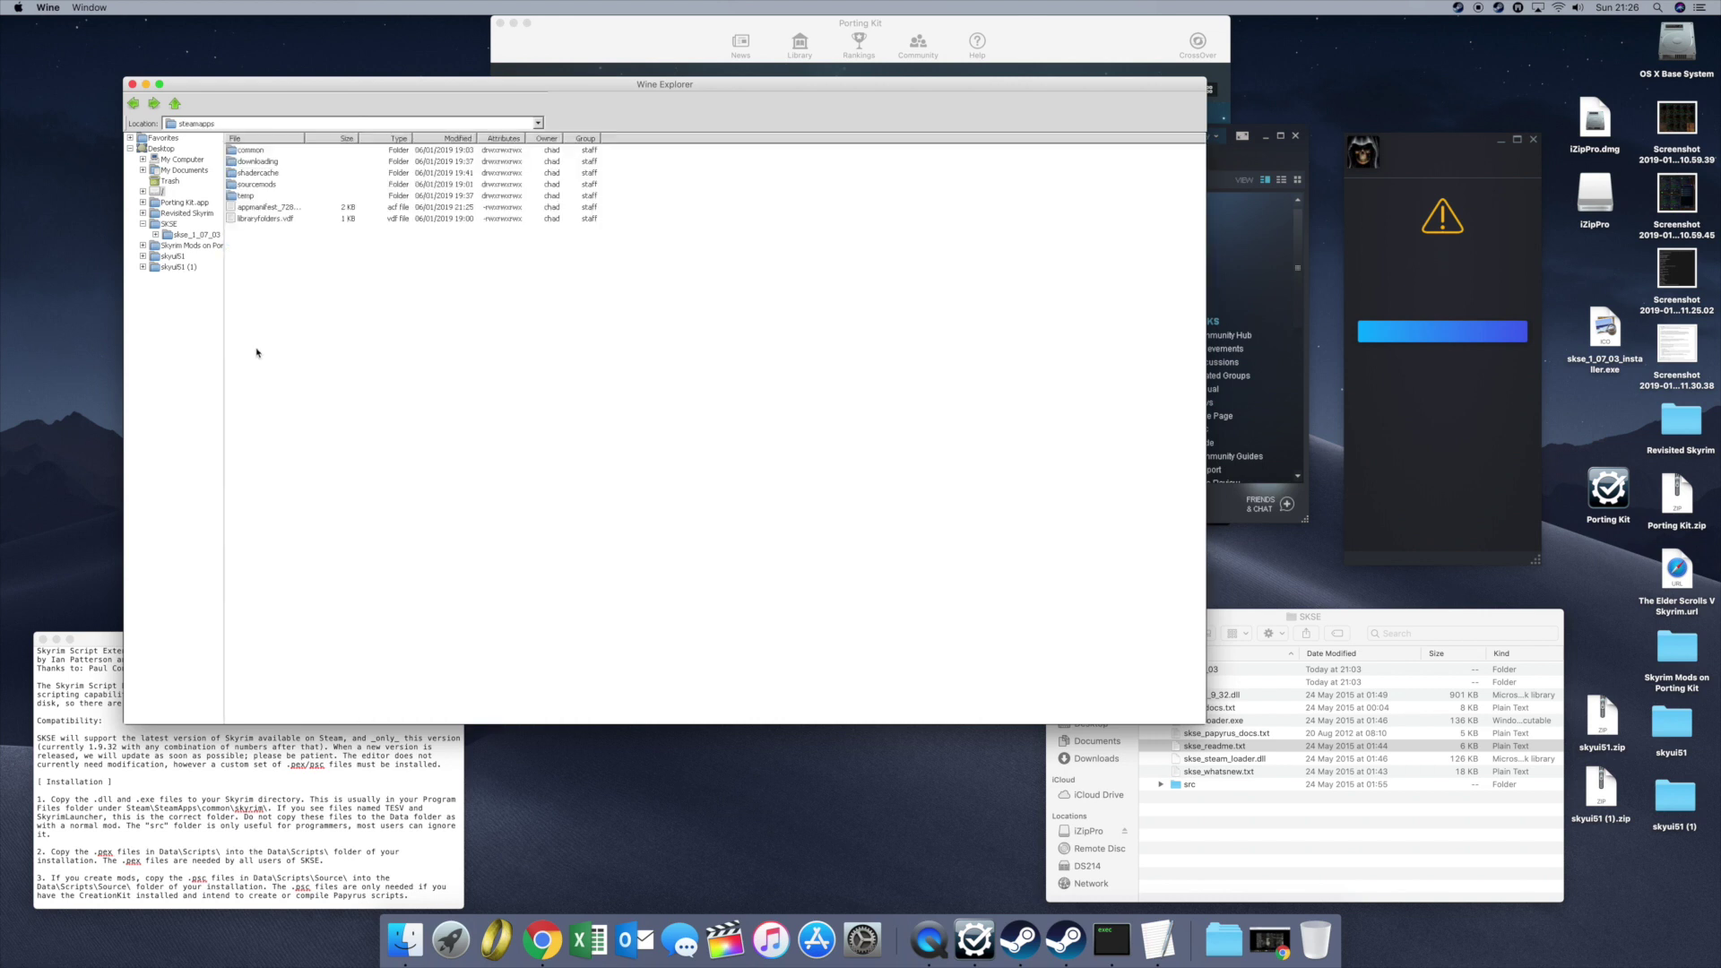
double_click(260, 152)
double_click(260, 151)
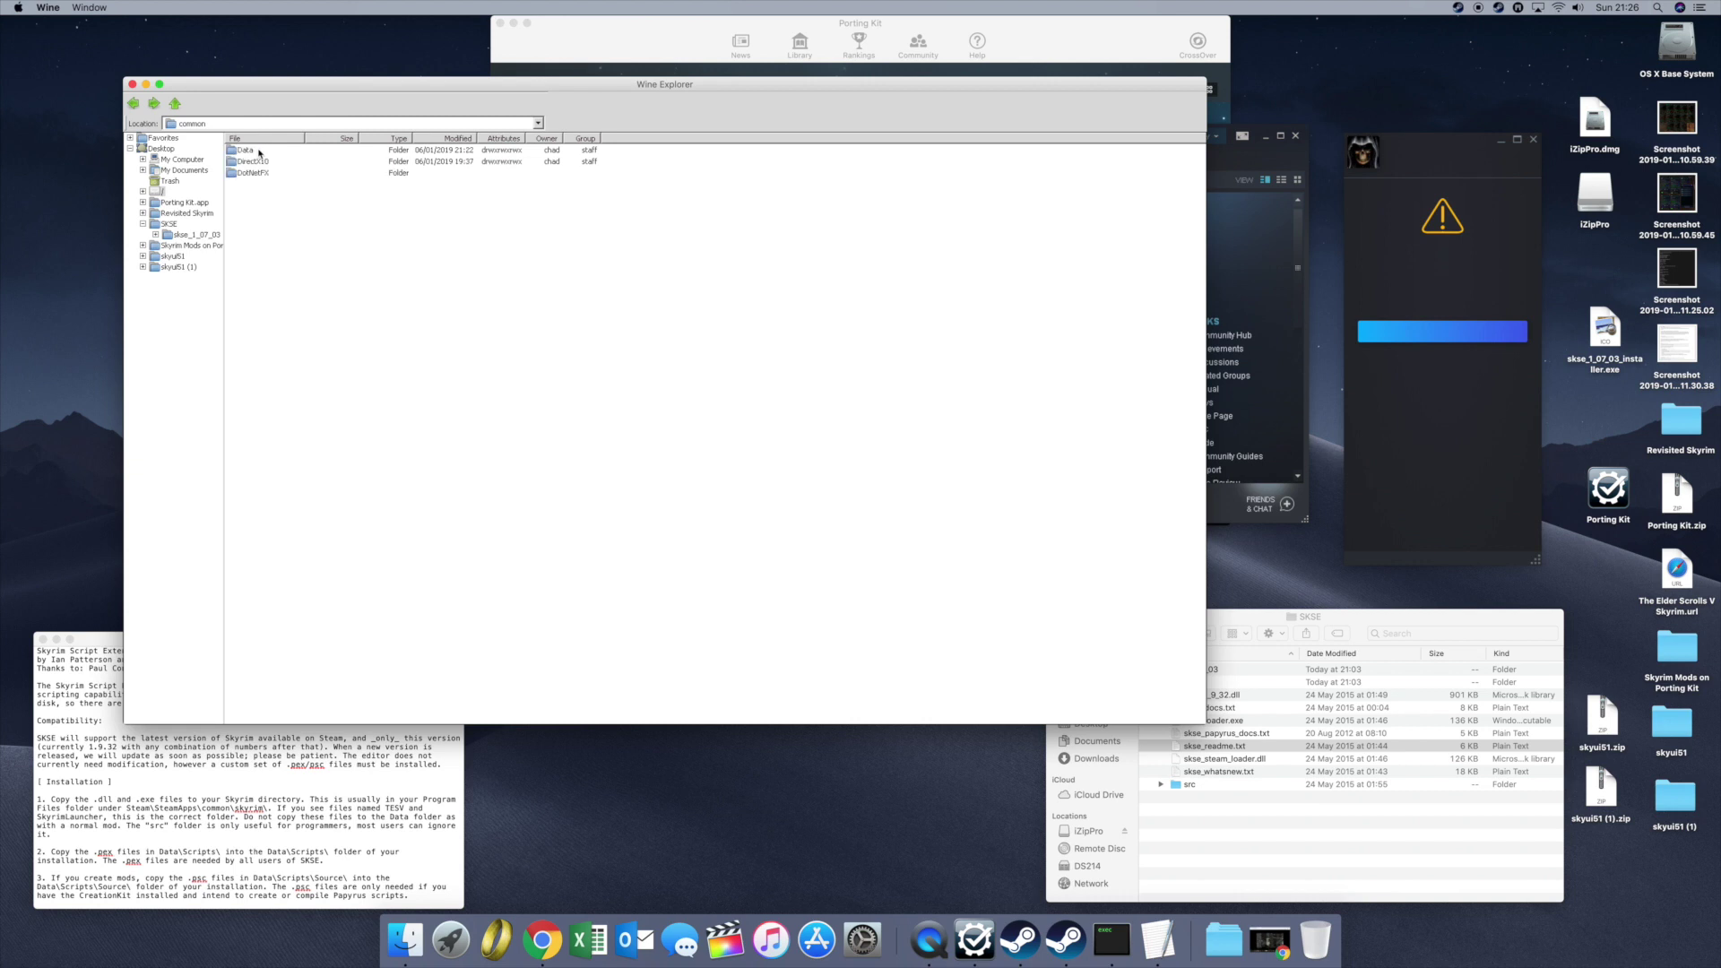
Step: Paste the three SKSE files into the Skyrim game folder beside Skyrim.exe
drag(306, 138, 339, 139)
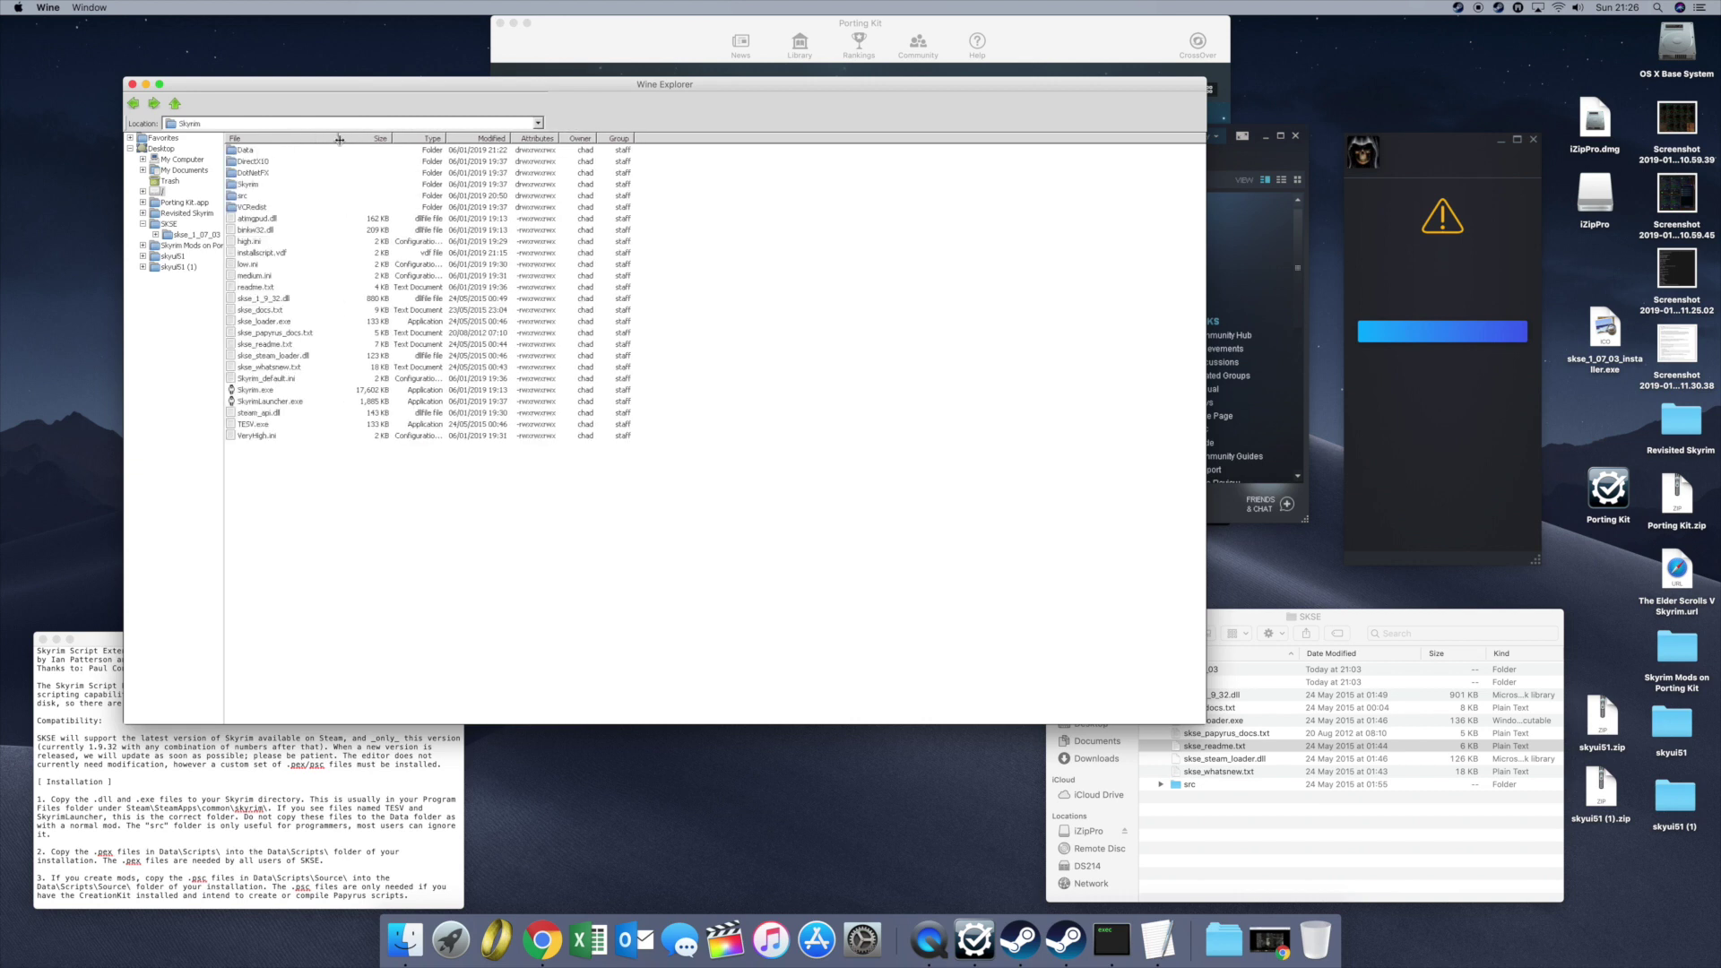
right_click(255, 503)
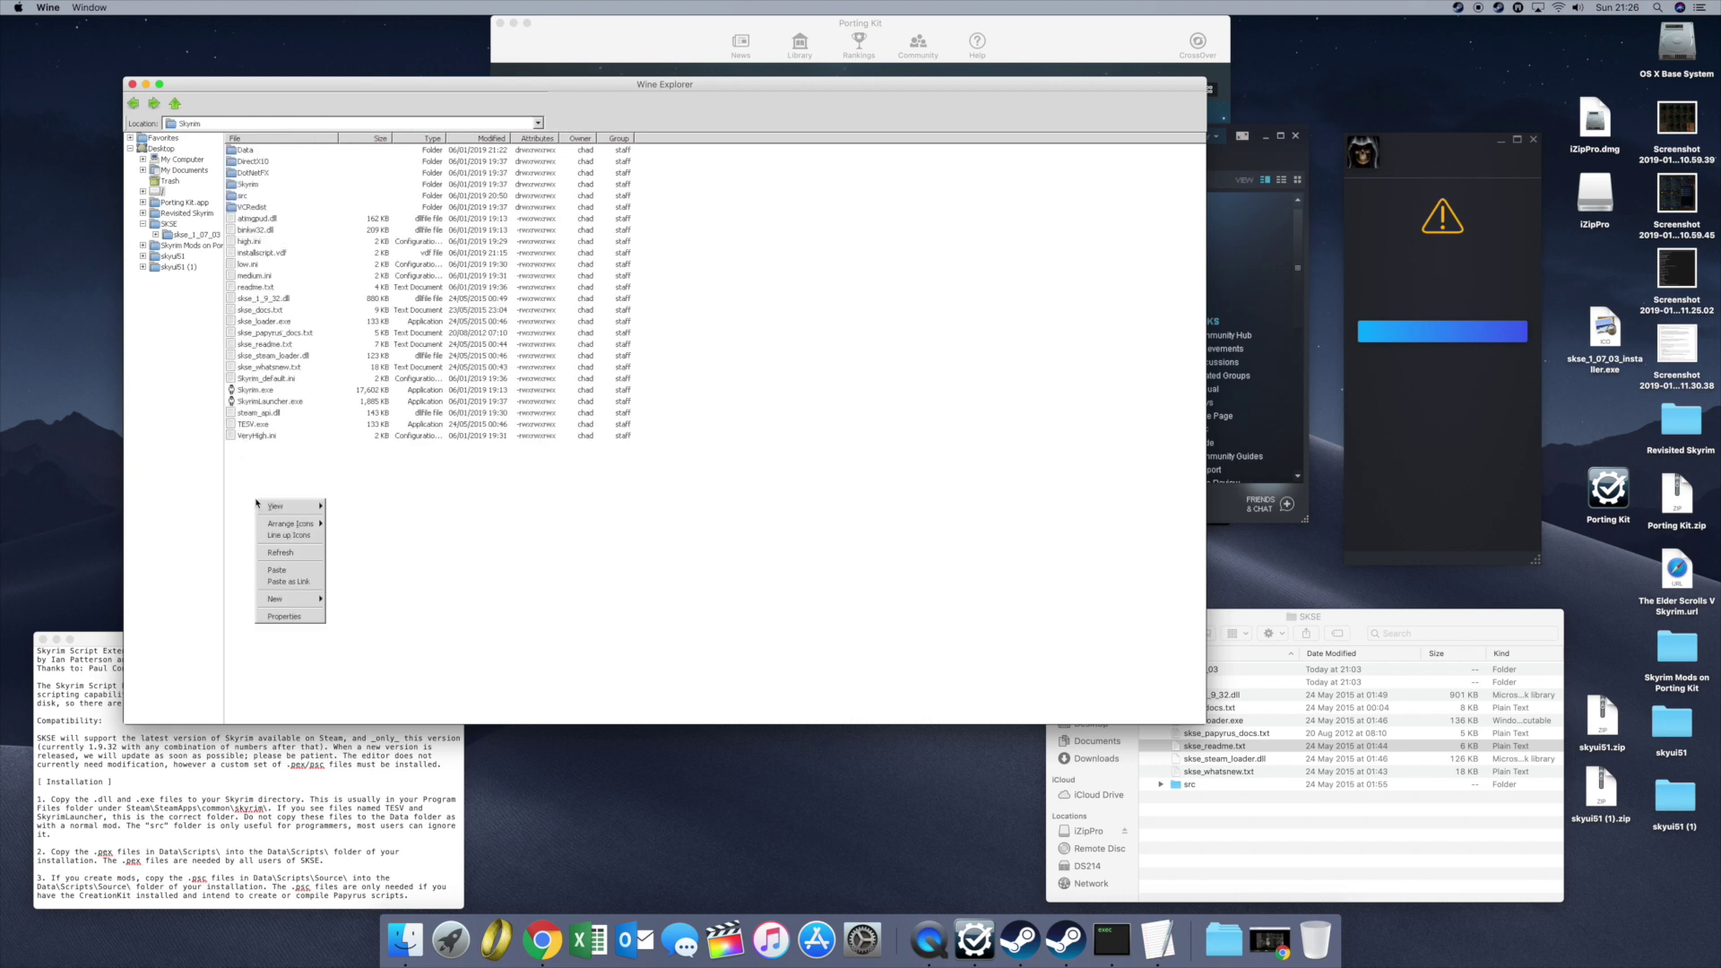
click(265, 571)
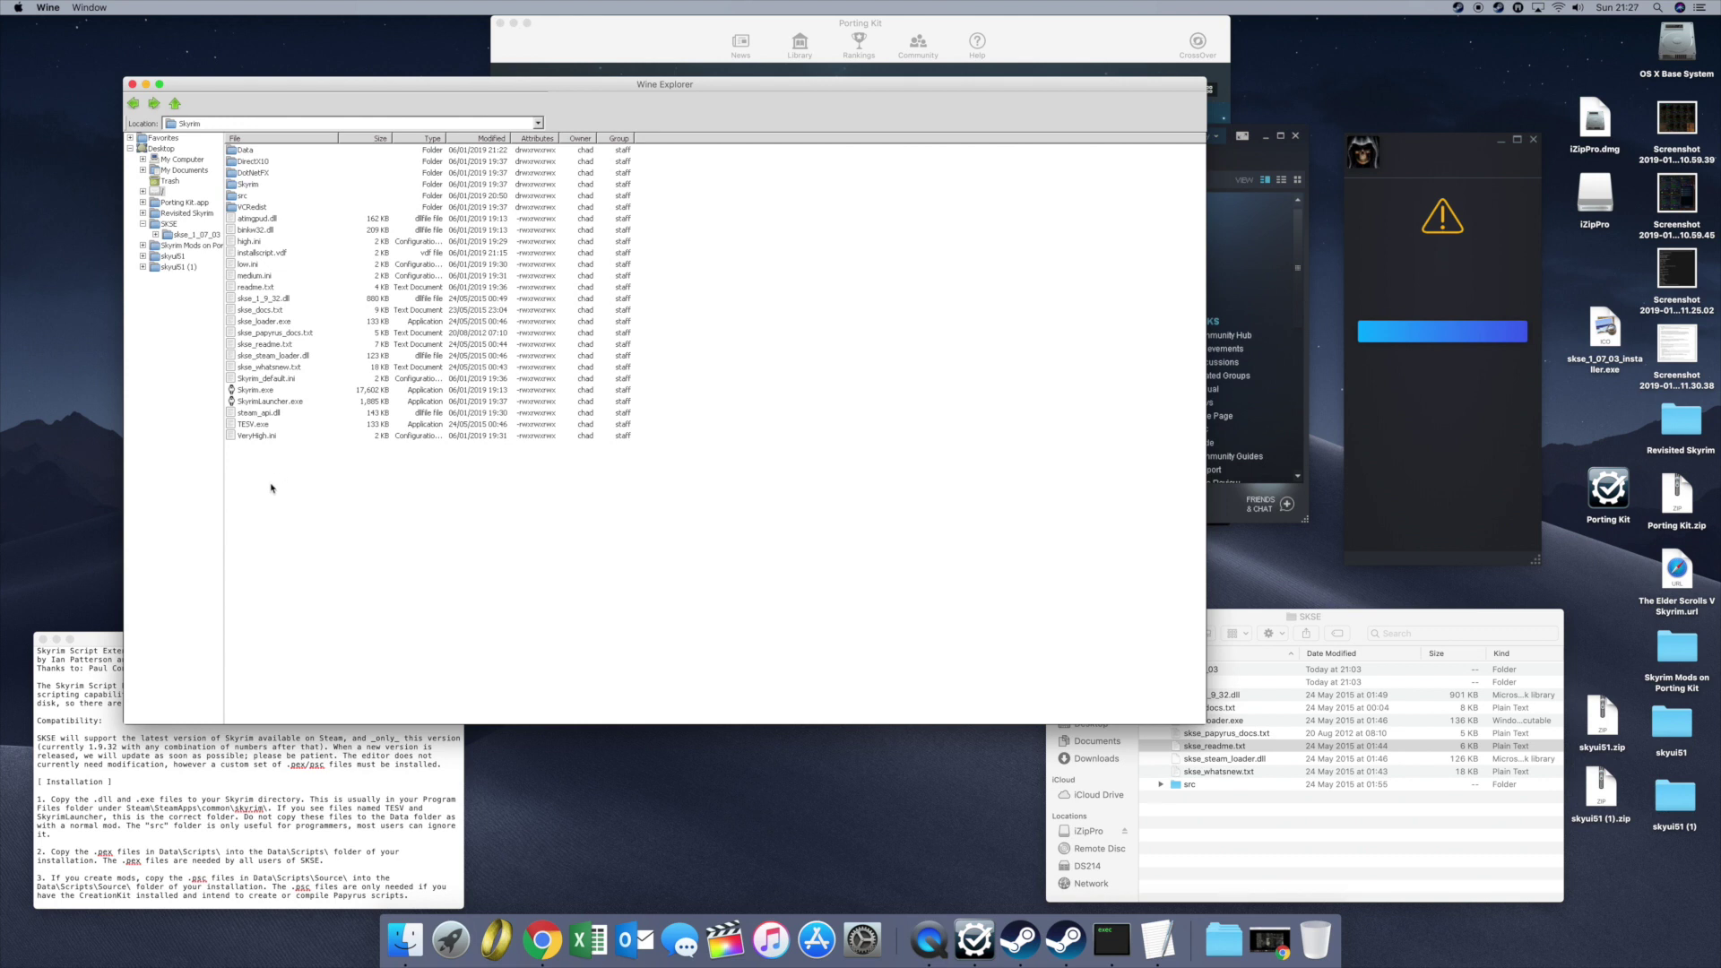
click(266, 391)
Step: Open Skyrim's Data folder and its existing SKSE subfolder, which holds only skse.ini
double_click(245, 151)
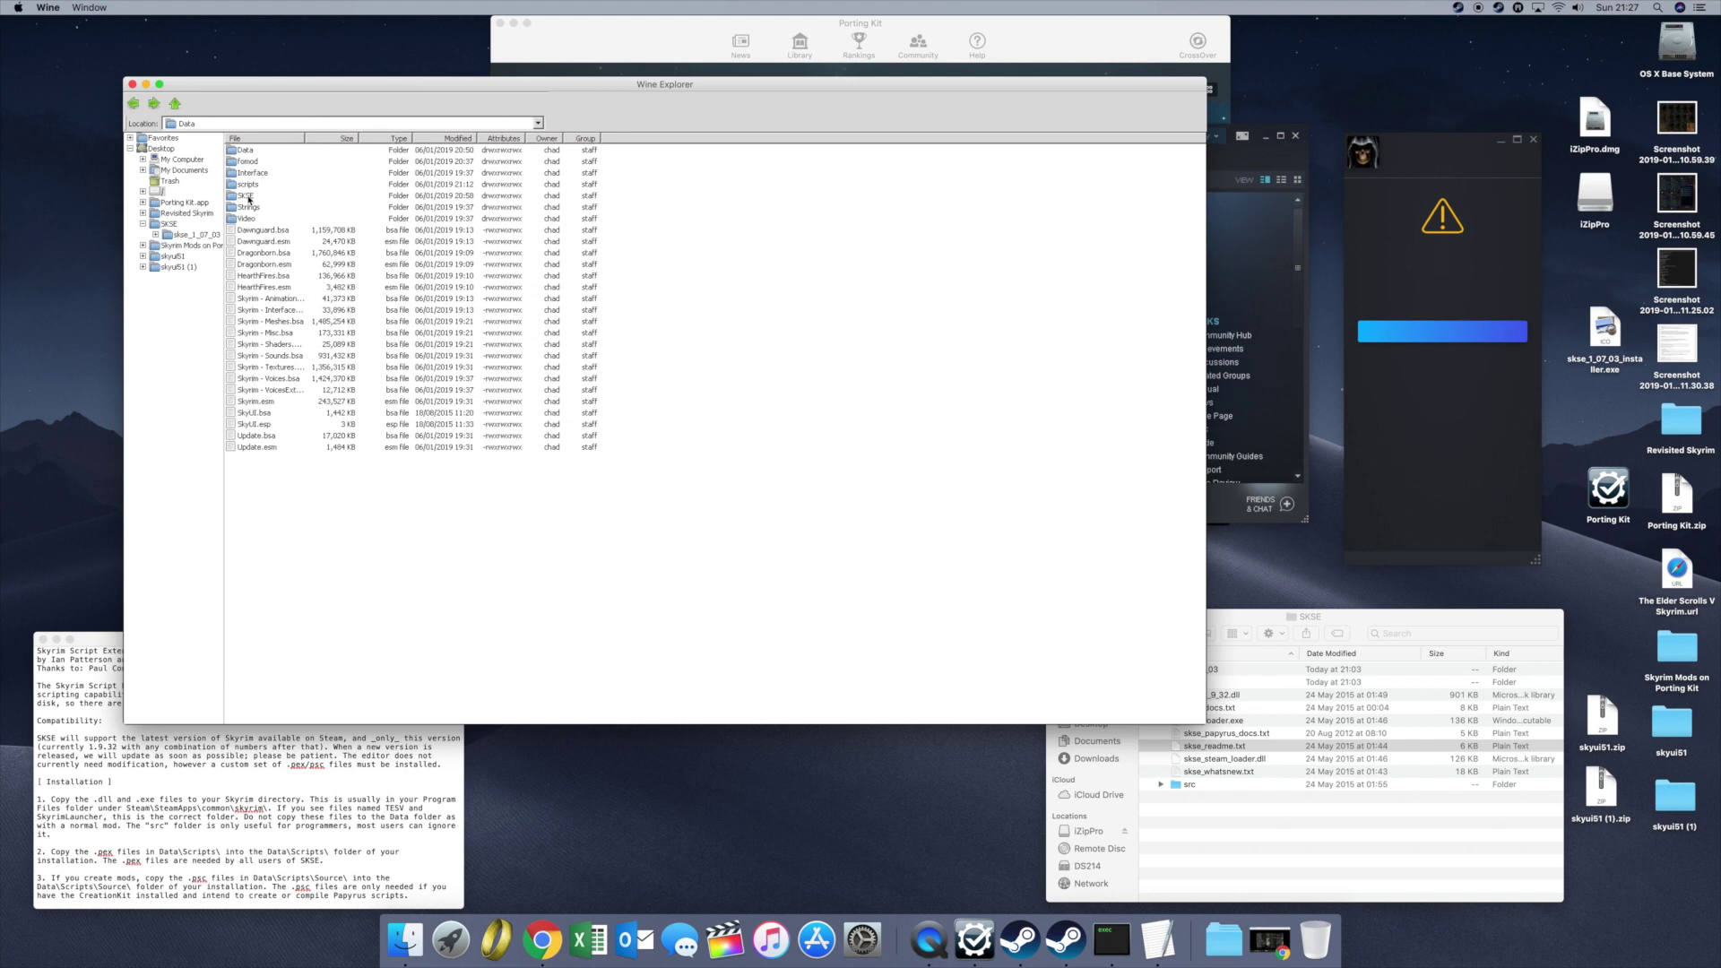
right_click(266, 536)
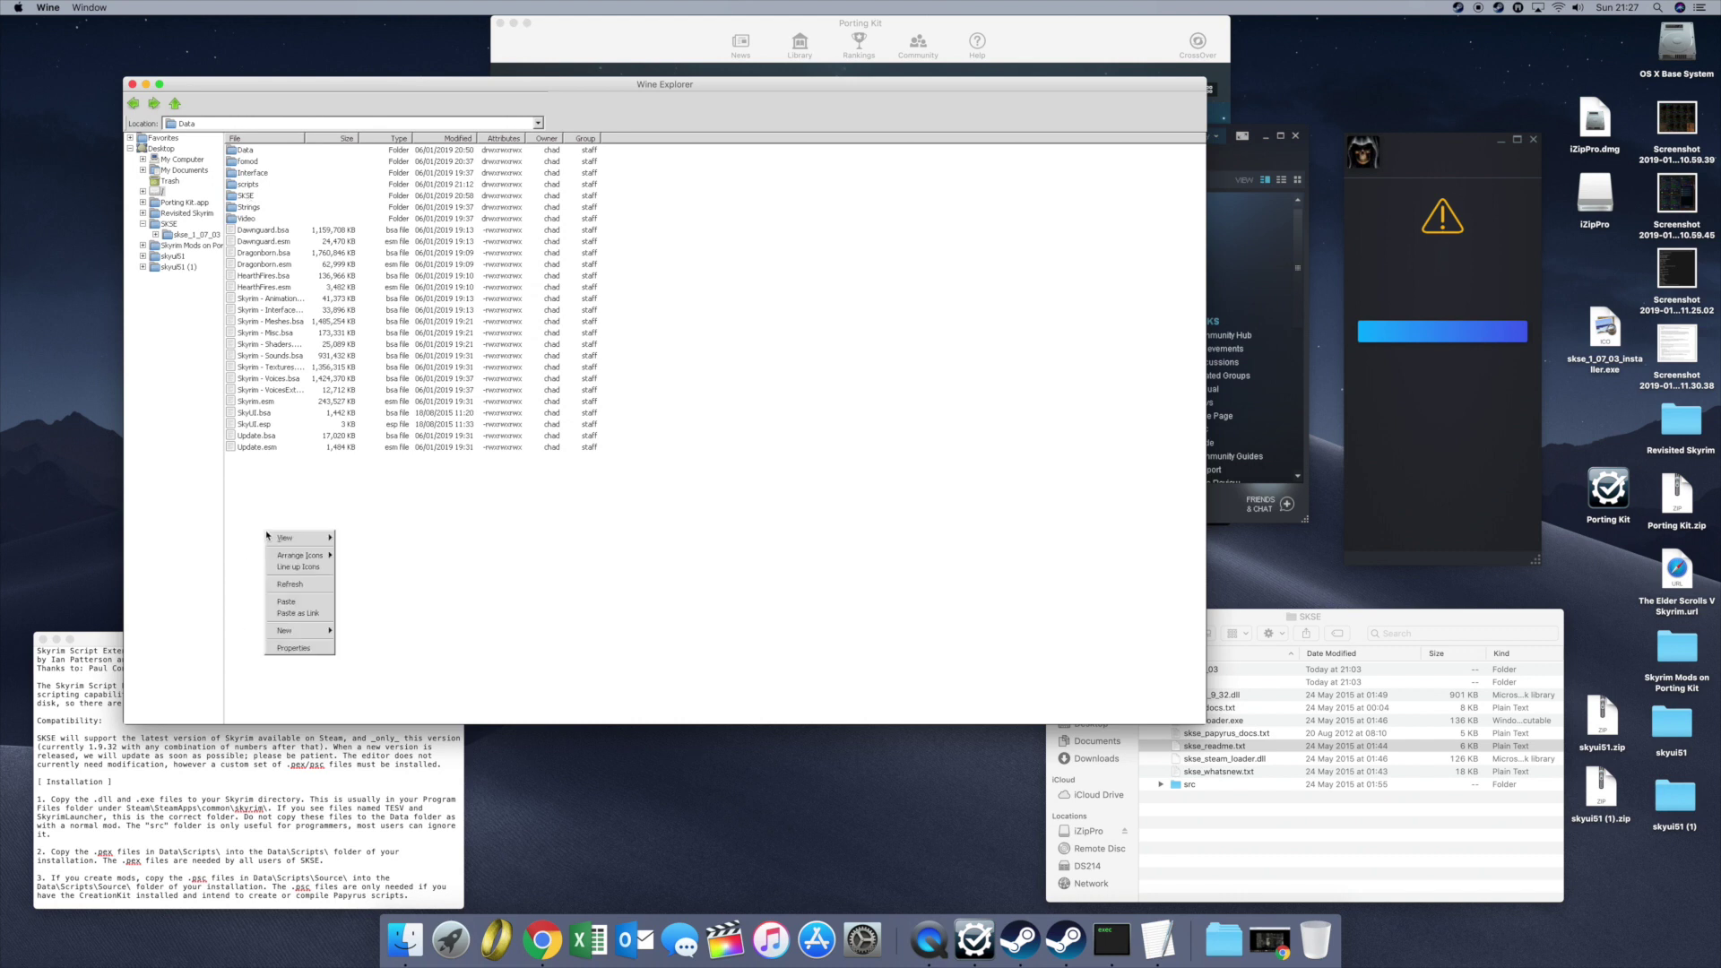
click(243, 196)
double_click(243, 196)
right_click(245, 209)
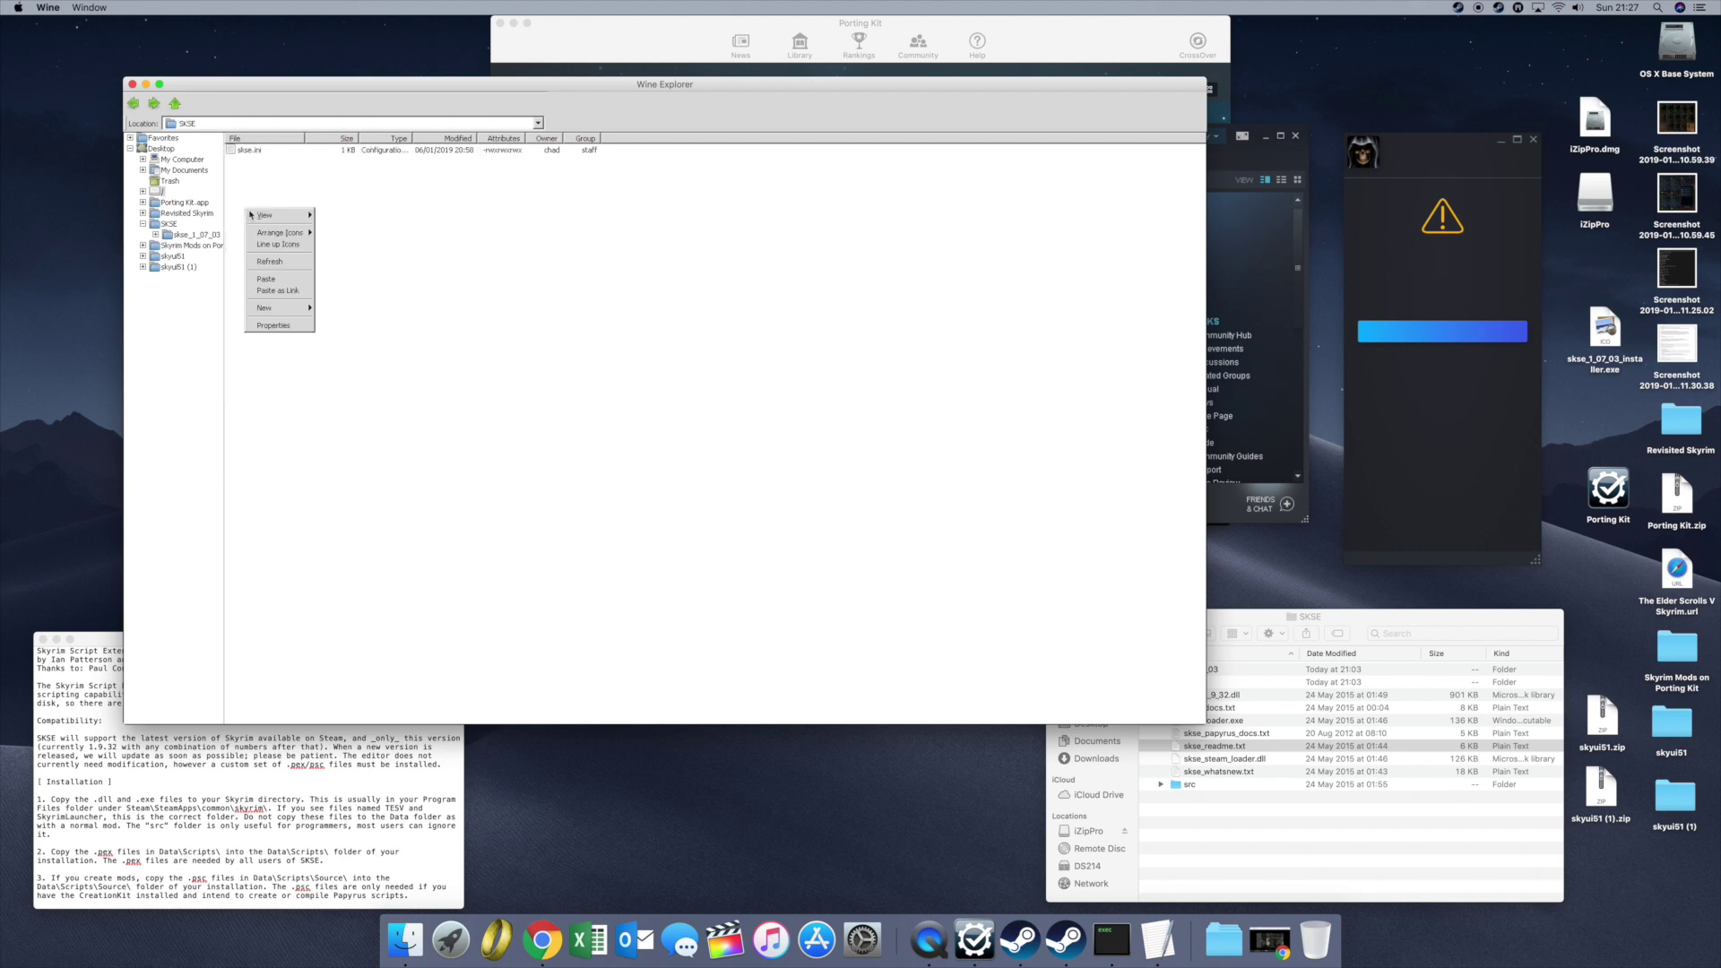
mouse_move(276, 308)
click(315, 198)
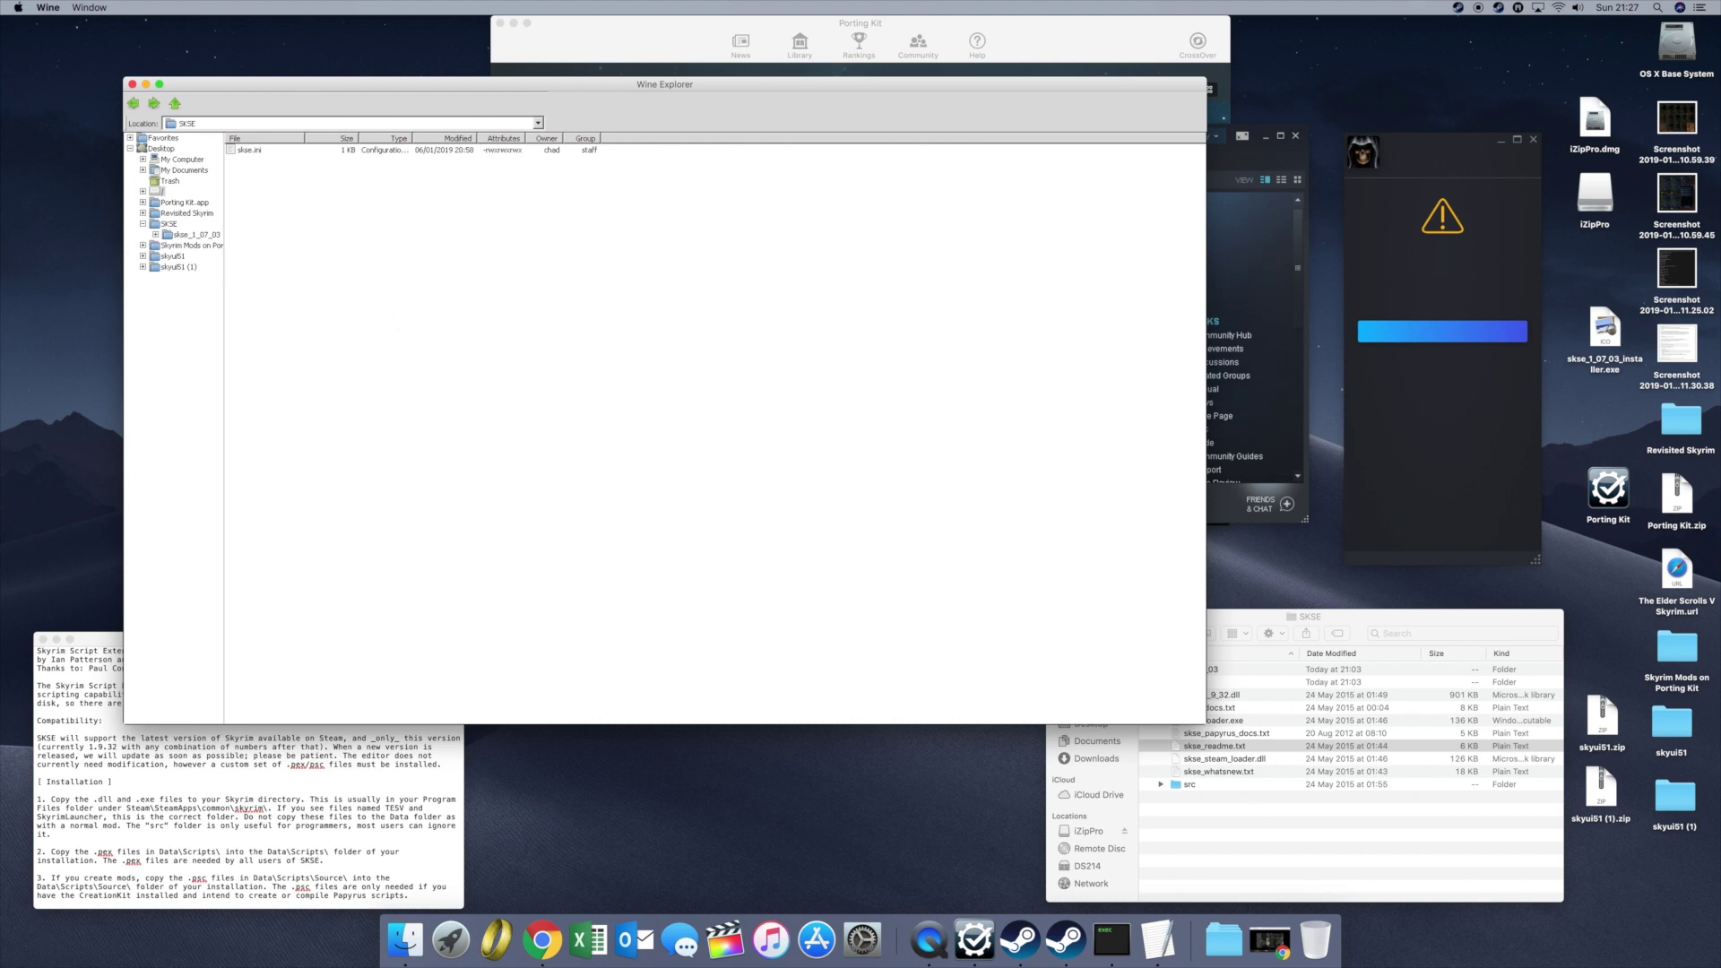
click(1263, 626)
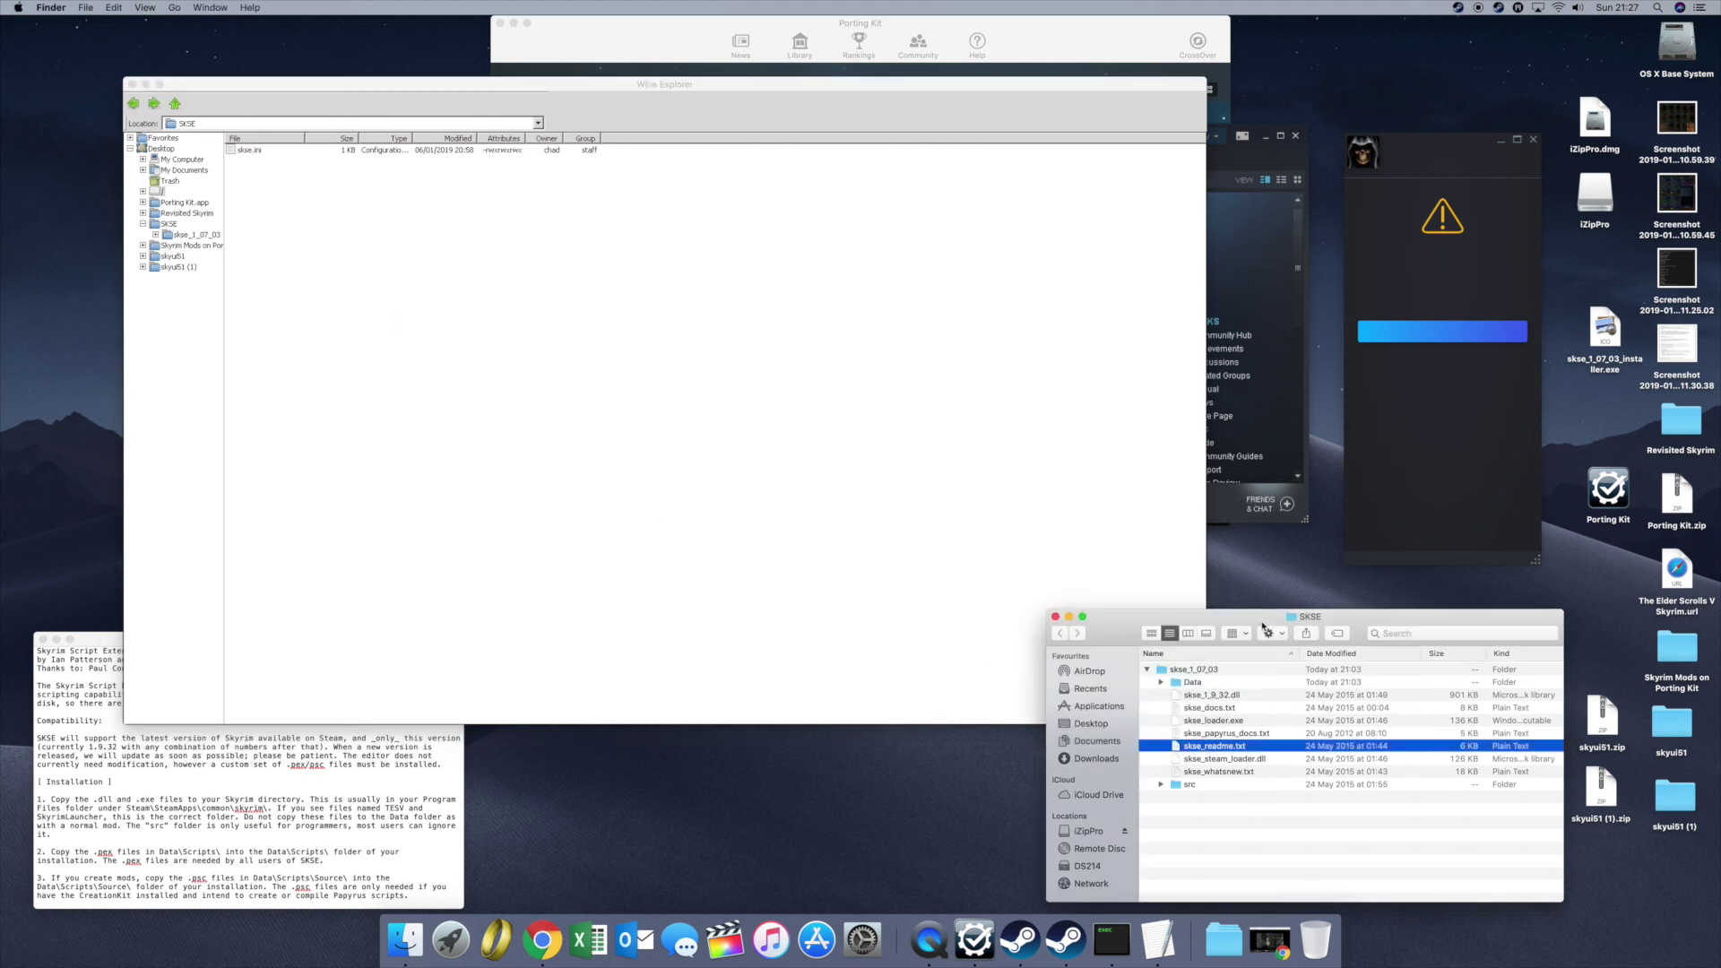
Step: Confirm skse.ini reads RuntimeName=Skyrim.exe in Notepad, close it, and return to skse_1_07_03
double_click(250, 152)
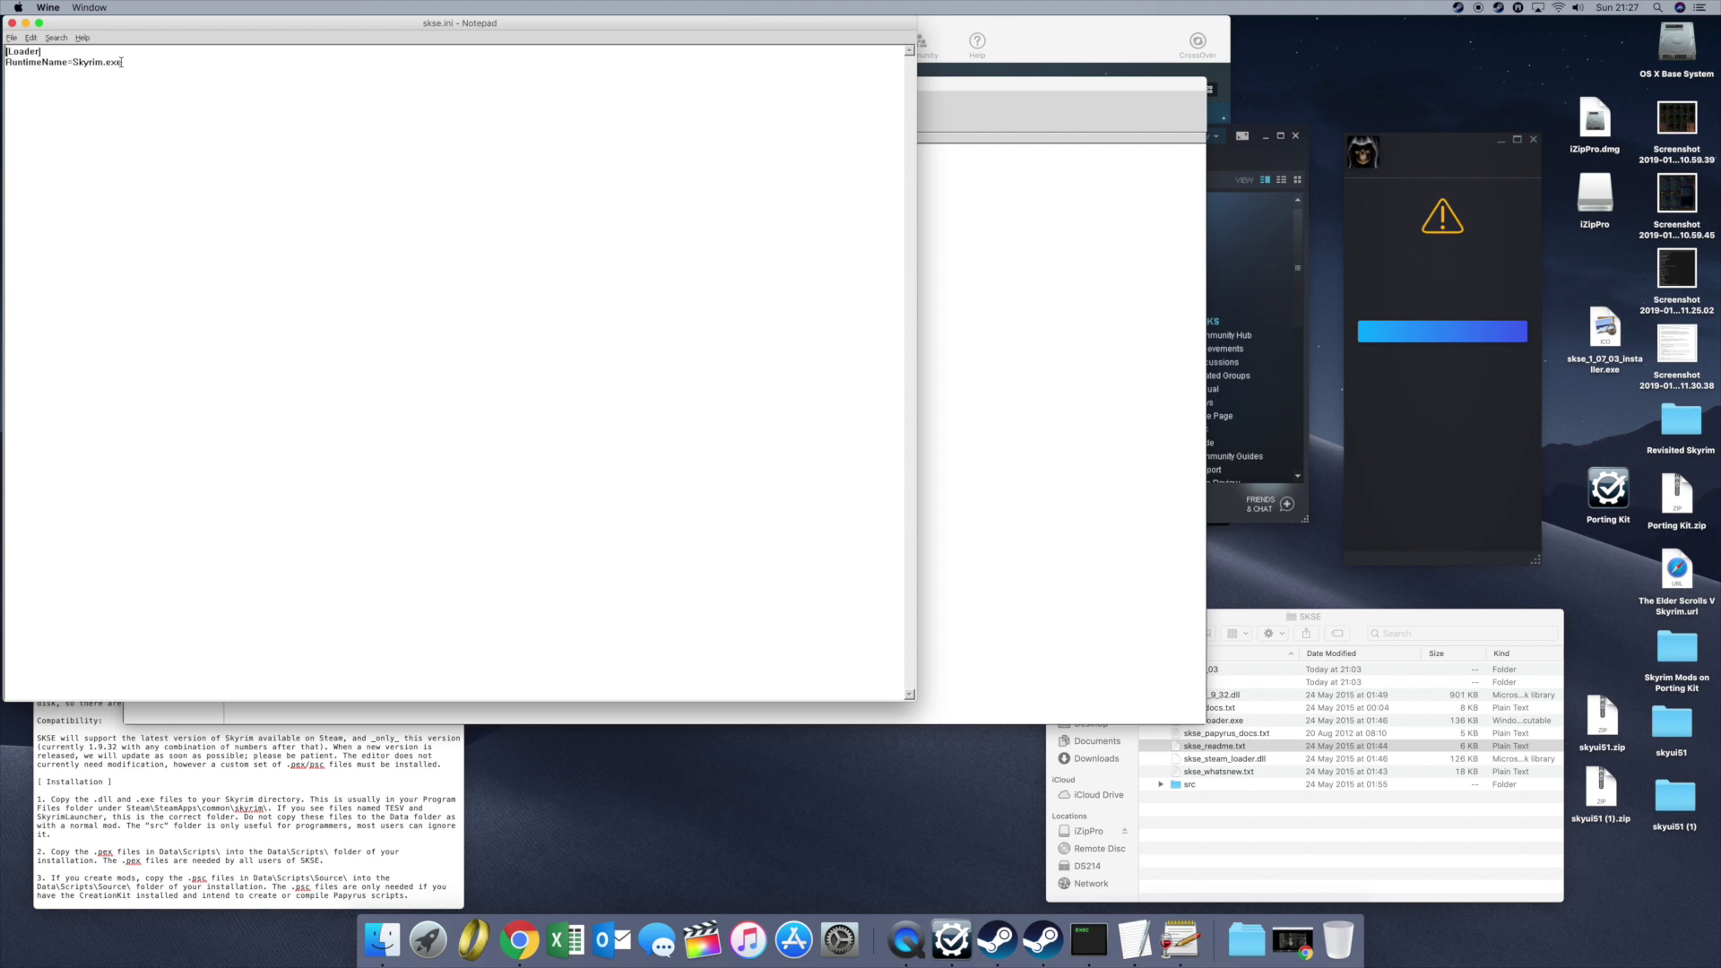
click(12, 23)
click(132, 104)
click(133, 104)
click(201, 234)
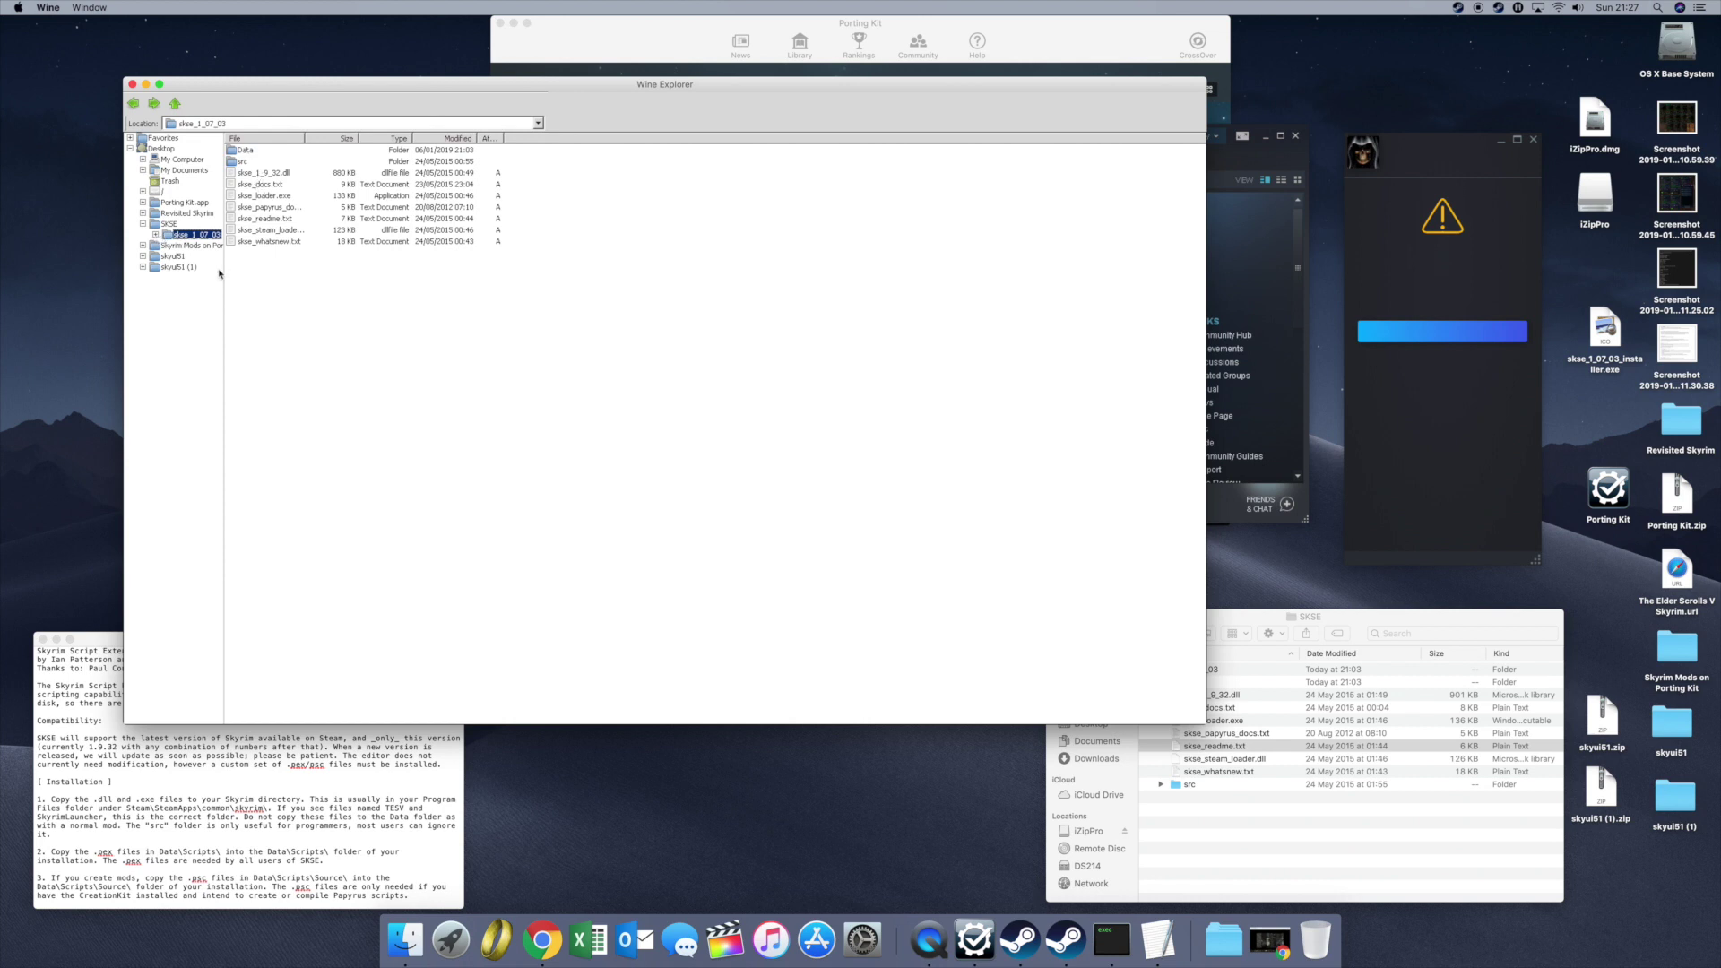
Step: Open SKSE's Data\scripts folder, select all its .pex files, then list the Mac disk root
double_click(245, 156)
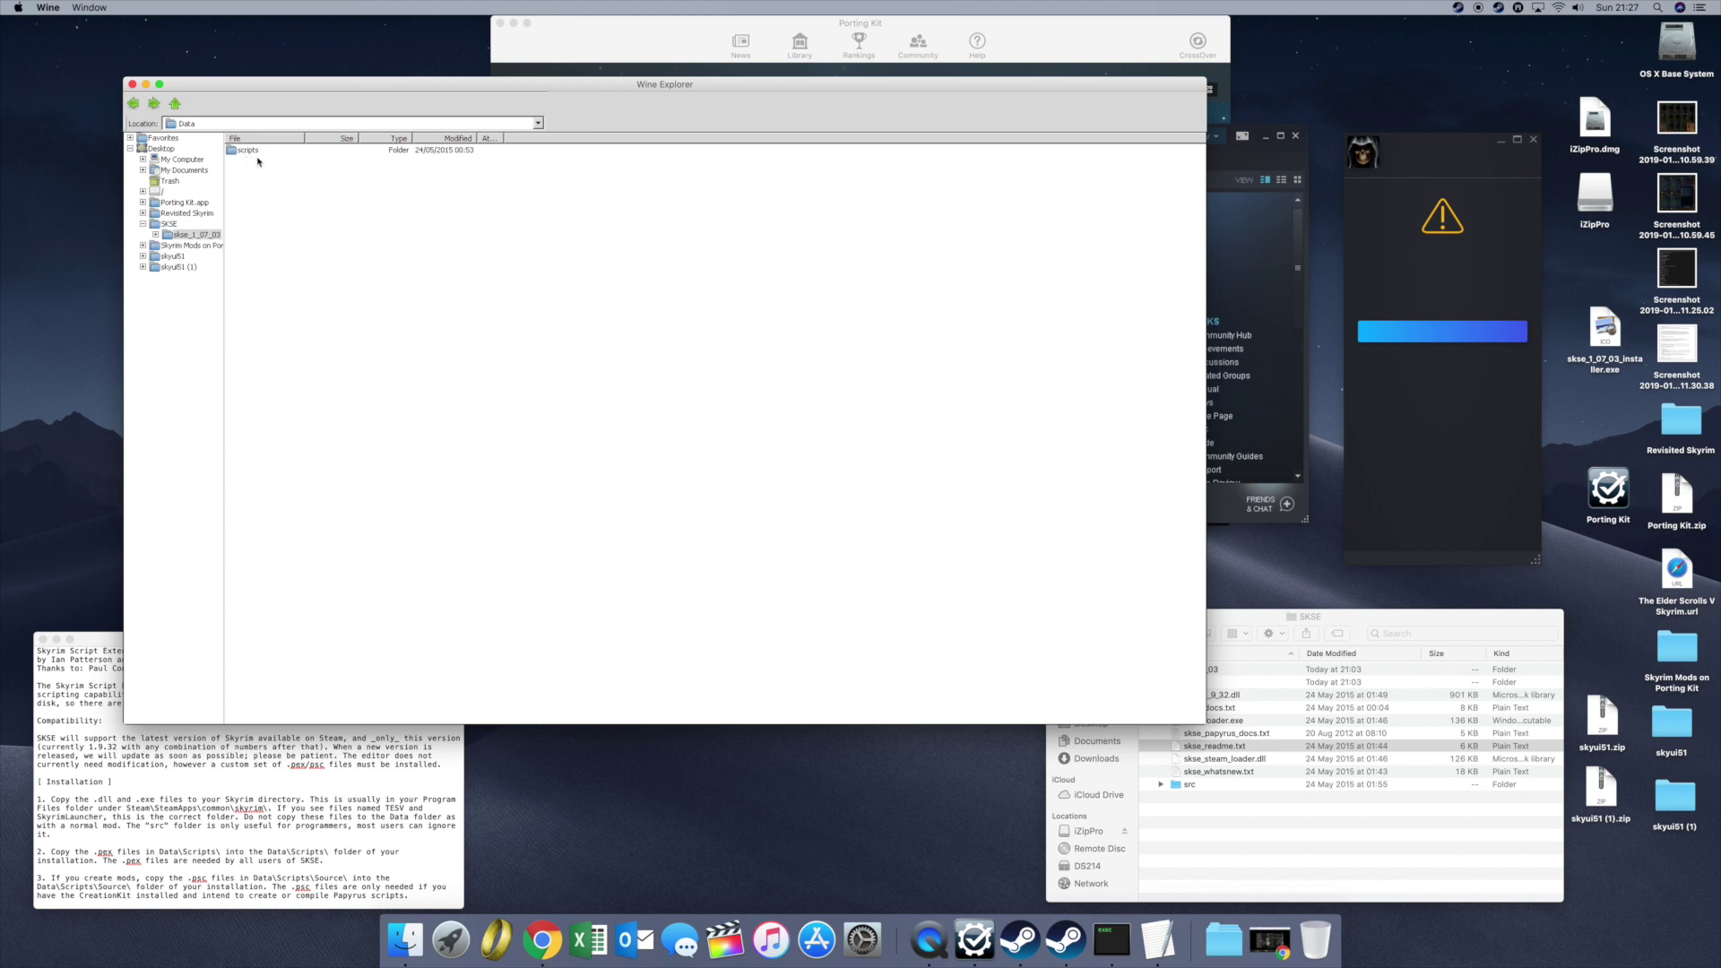
double_click(248, 151)
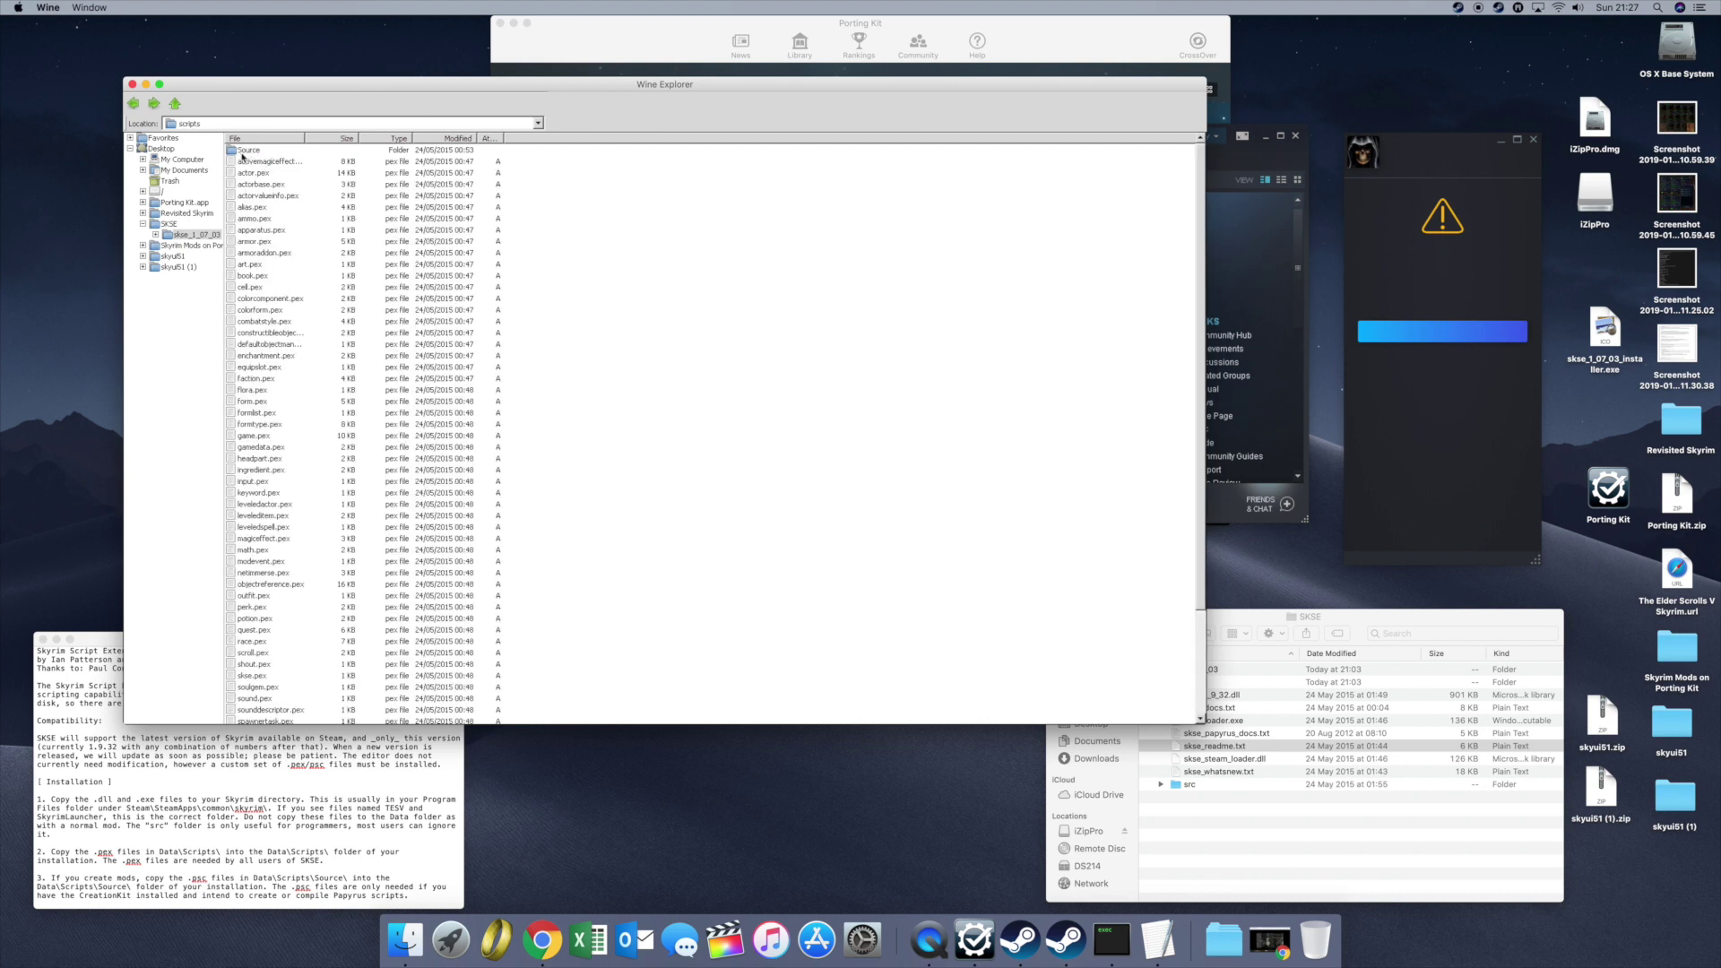
scroll(280, 349, down, 4)
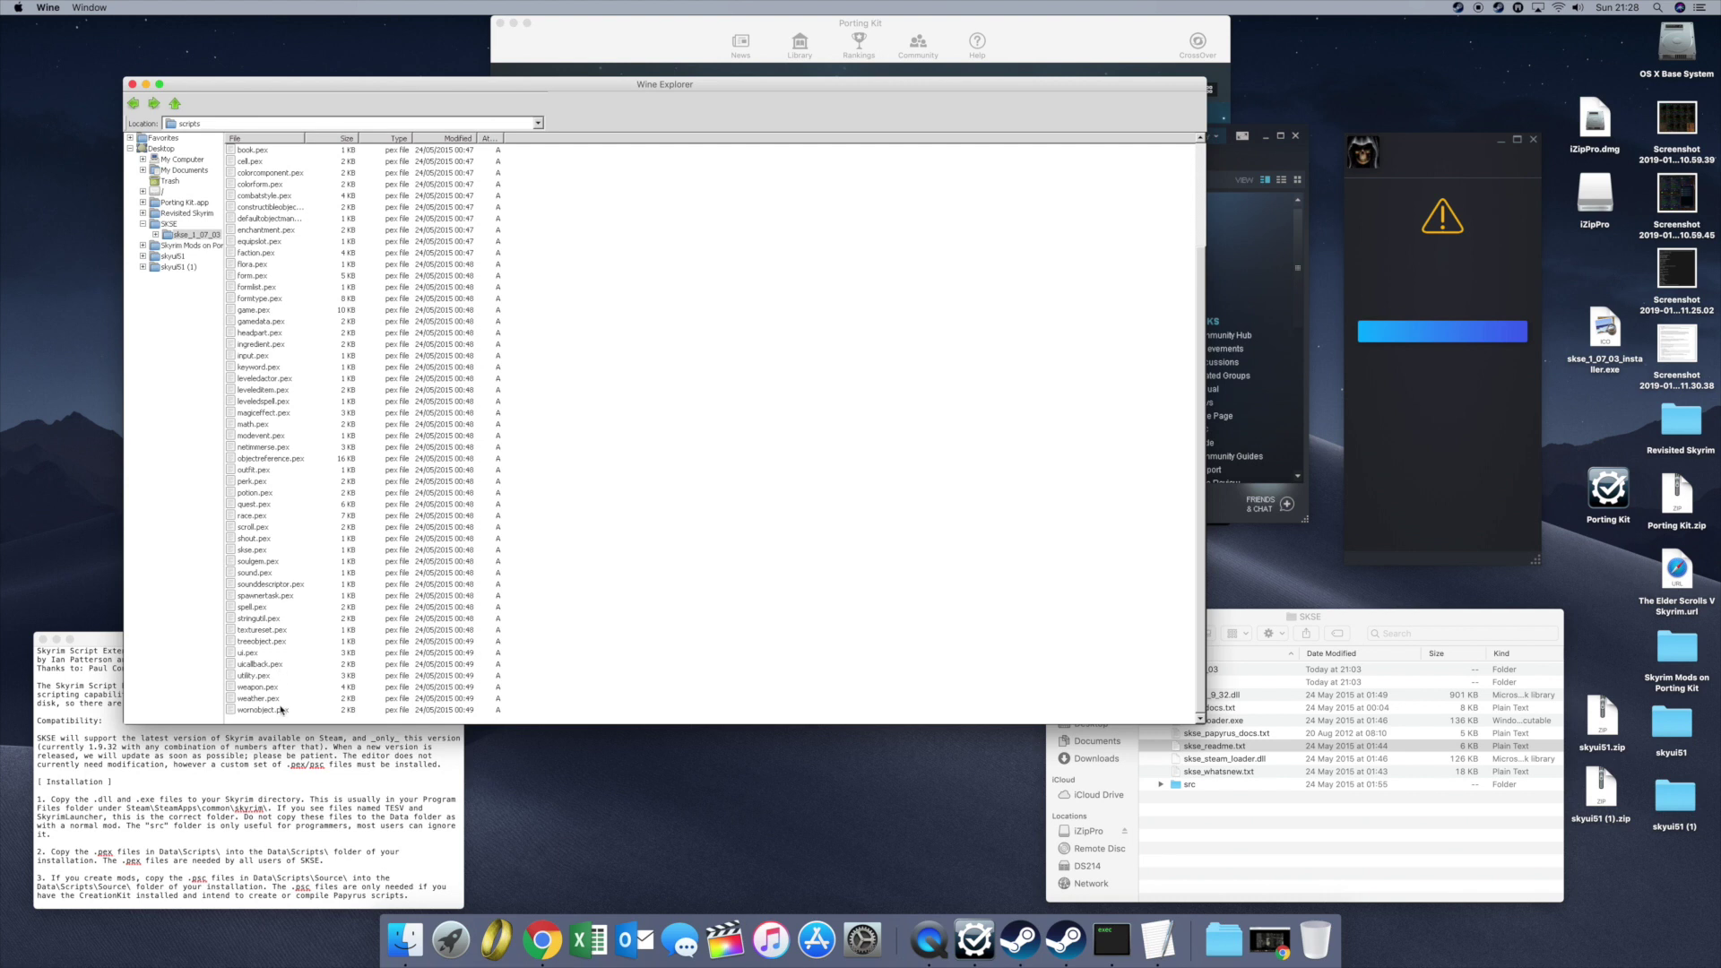
key(ctrl+a)
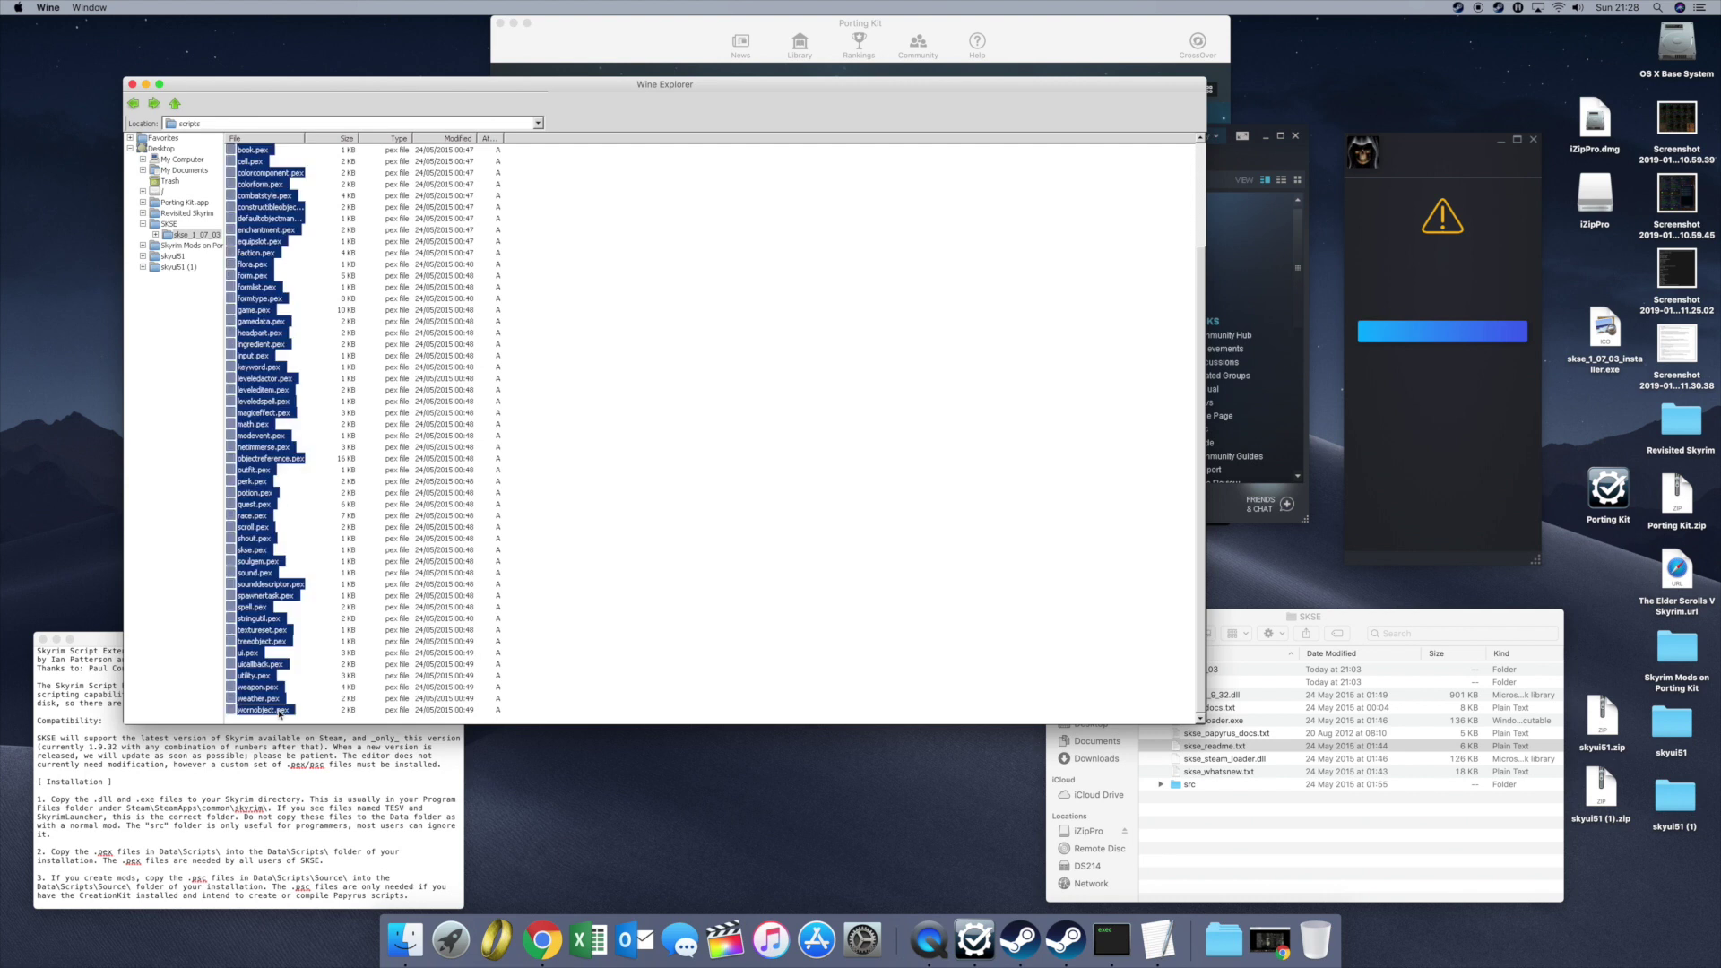
click(162, 191)
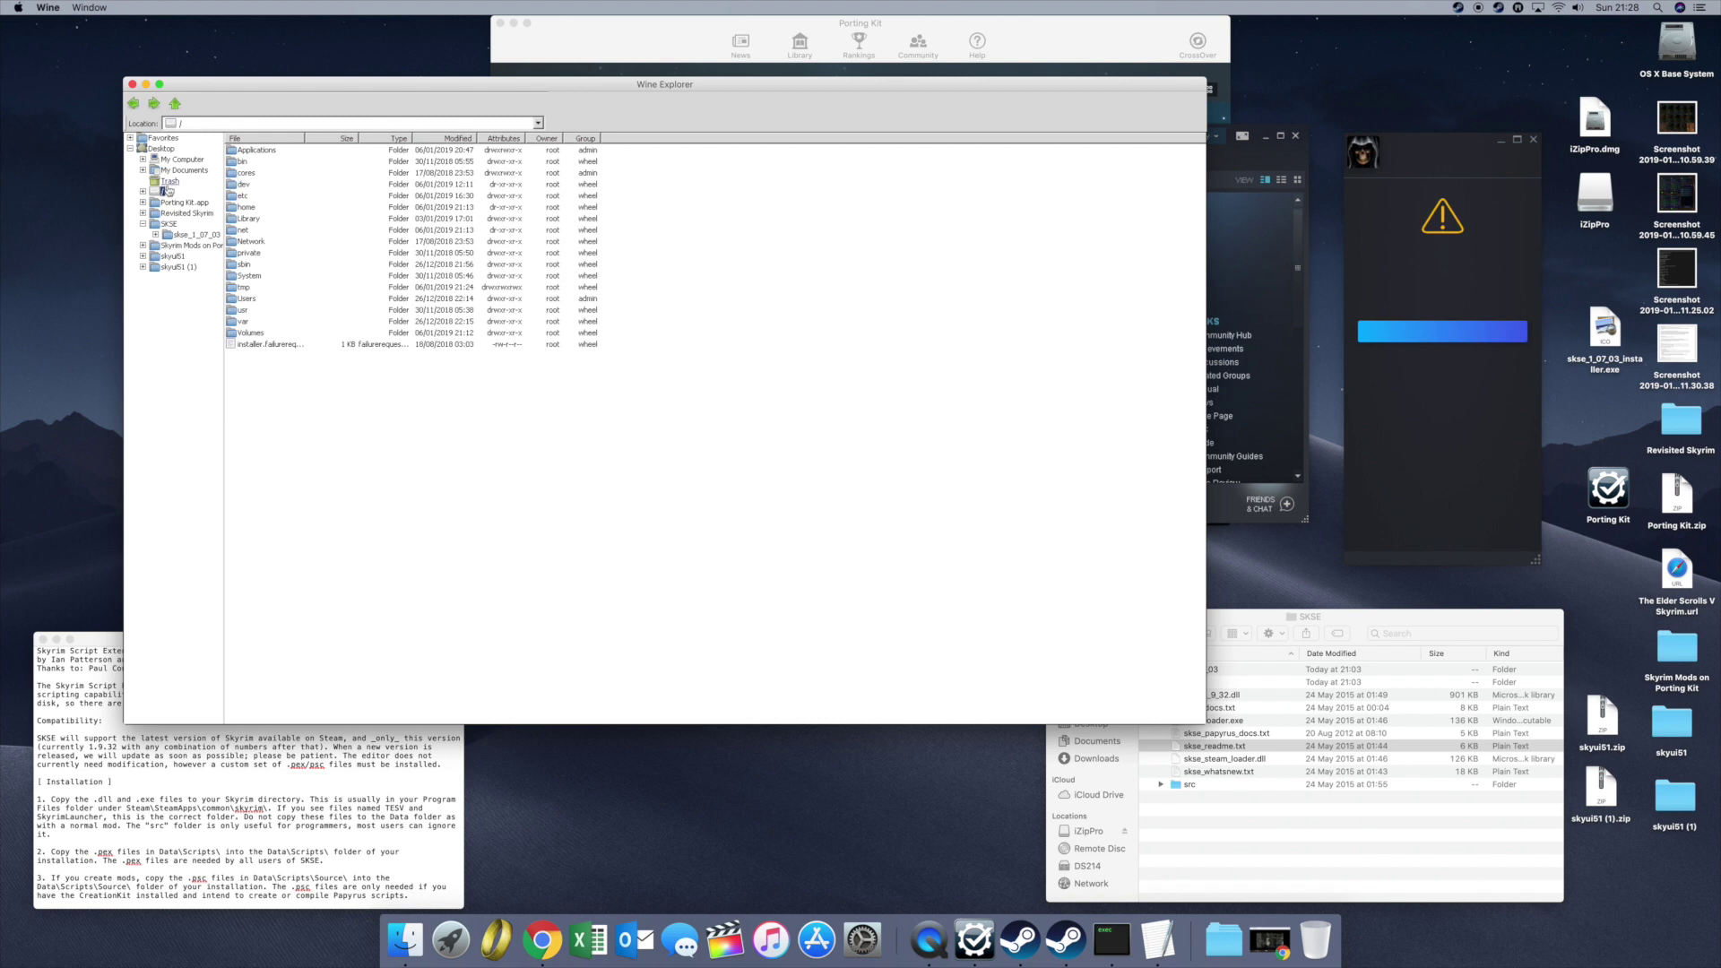
Step: Navigate Applications > Games > Skyrim bundle > drive_c > Program Files > Steam > steamapps > common > Skyrim > Data
double_click(256, 150)
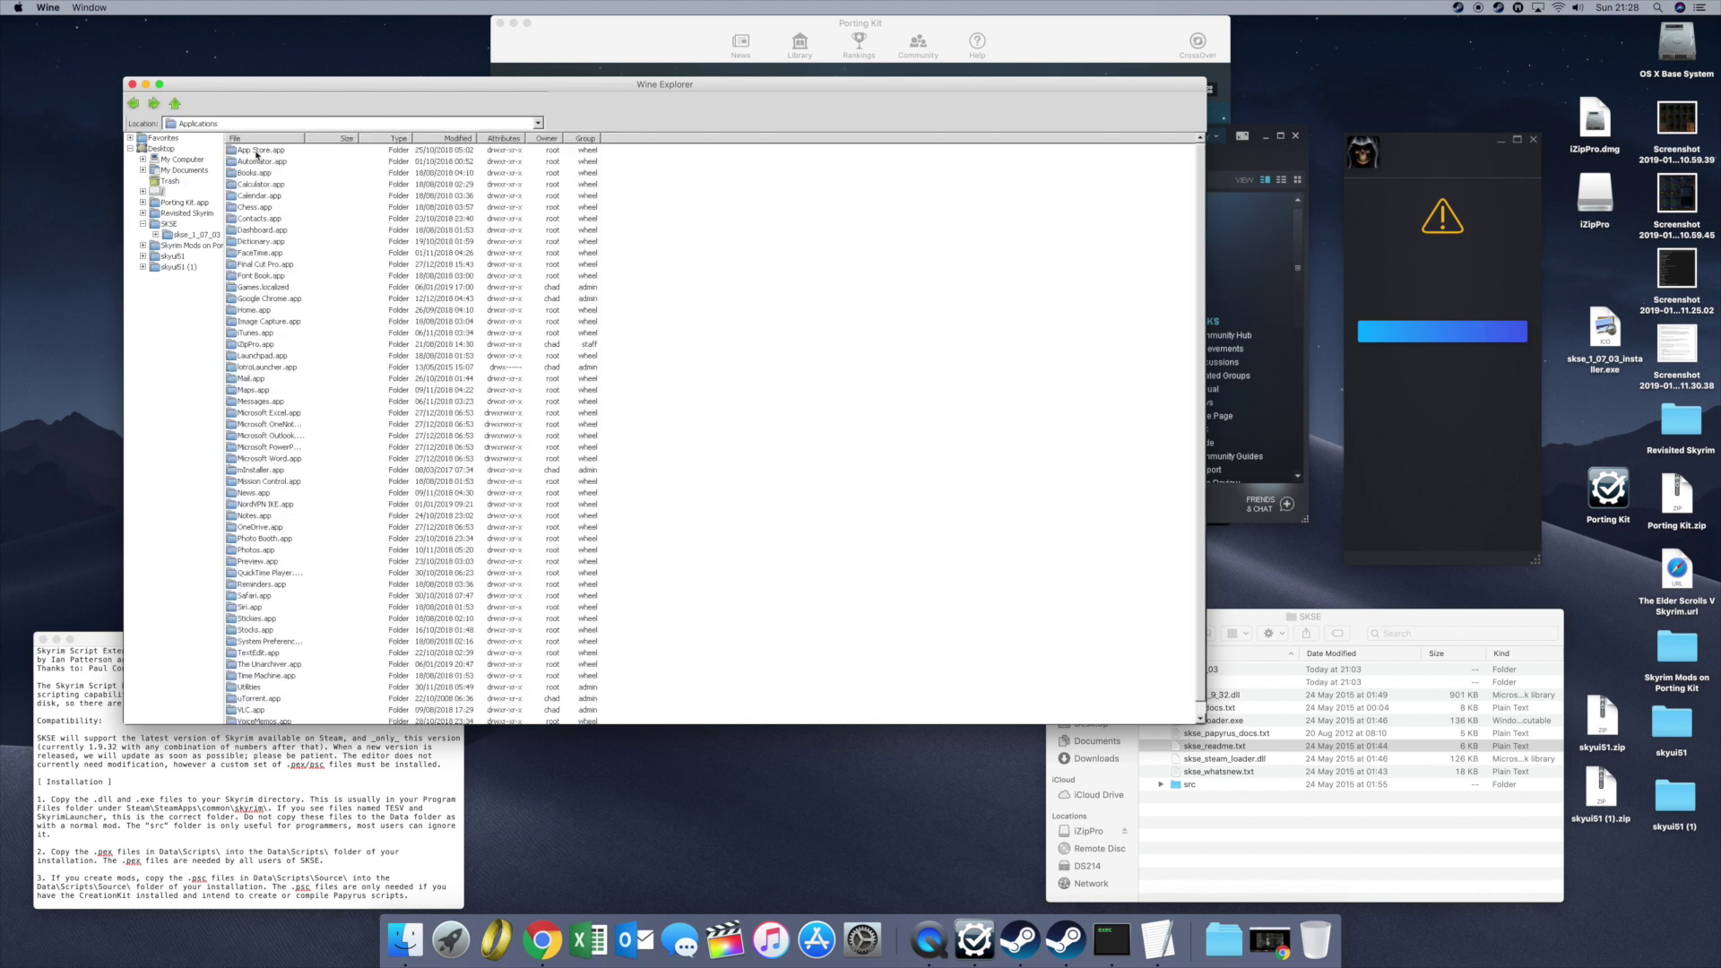
double_click(272, 288)
double_click(250, 151)
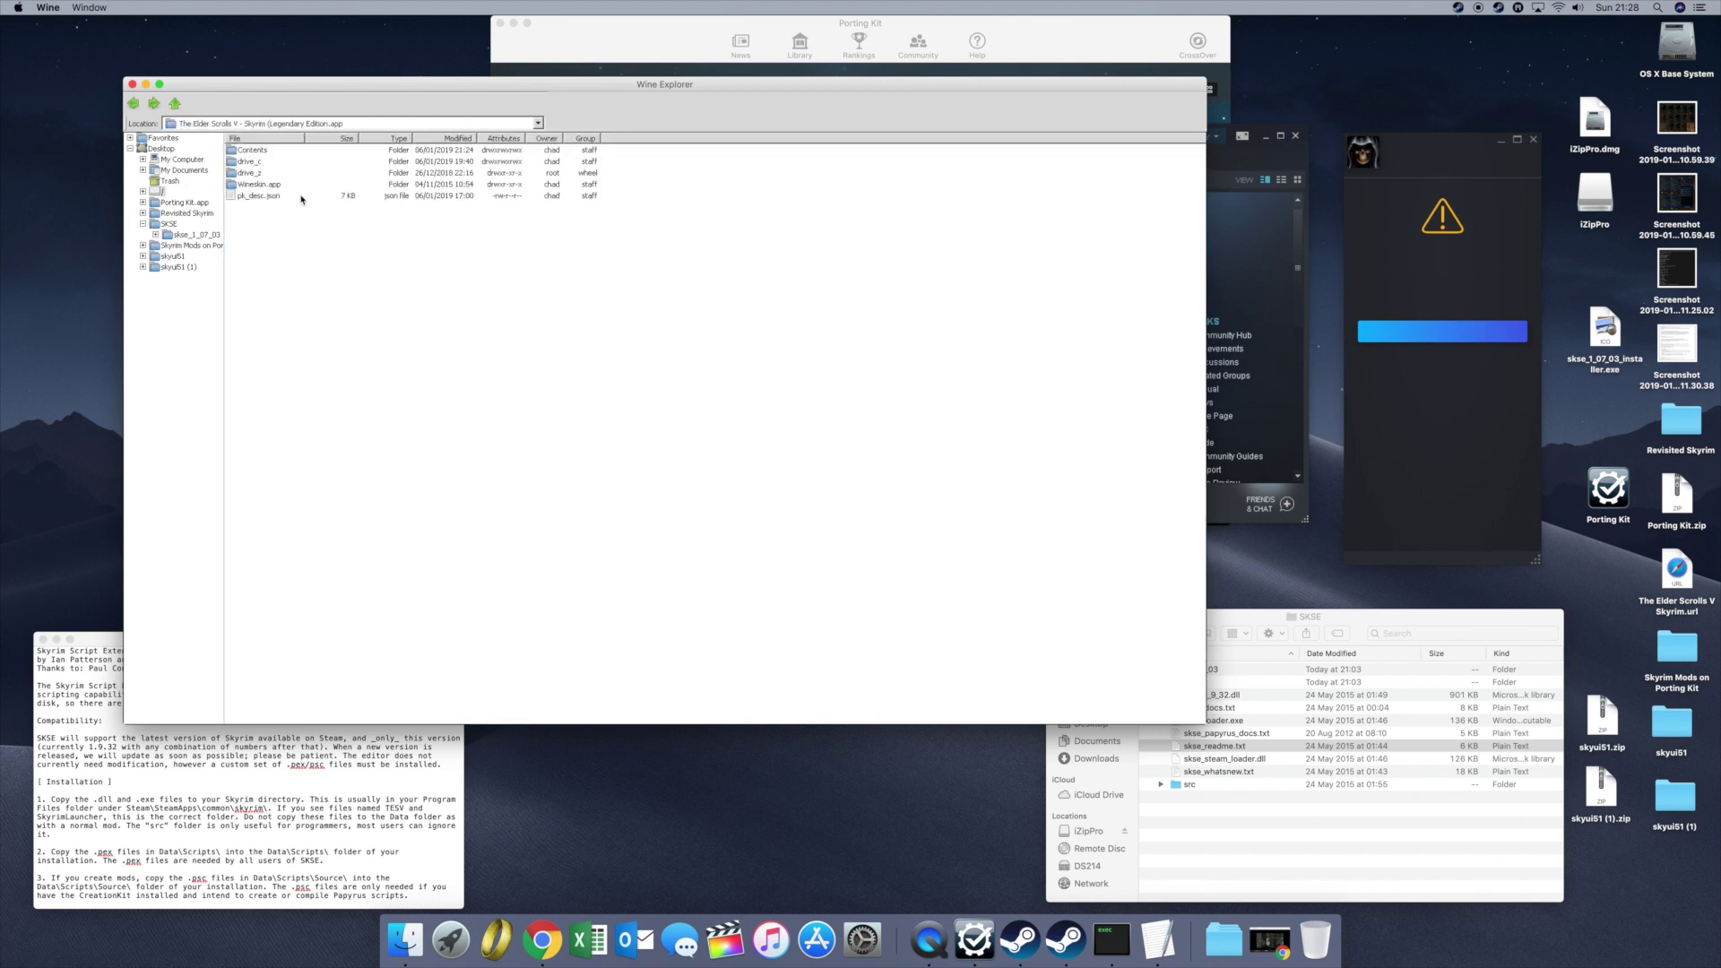
double_click(257, 161)
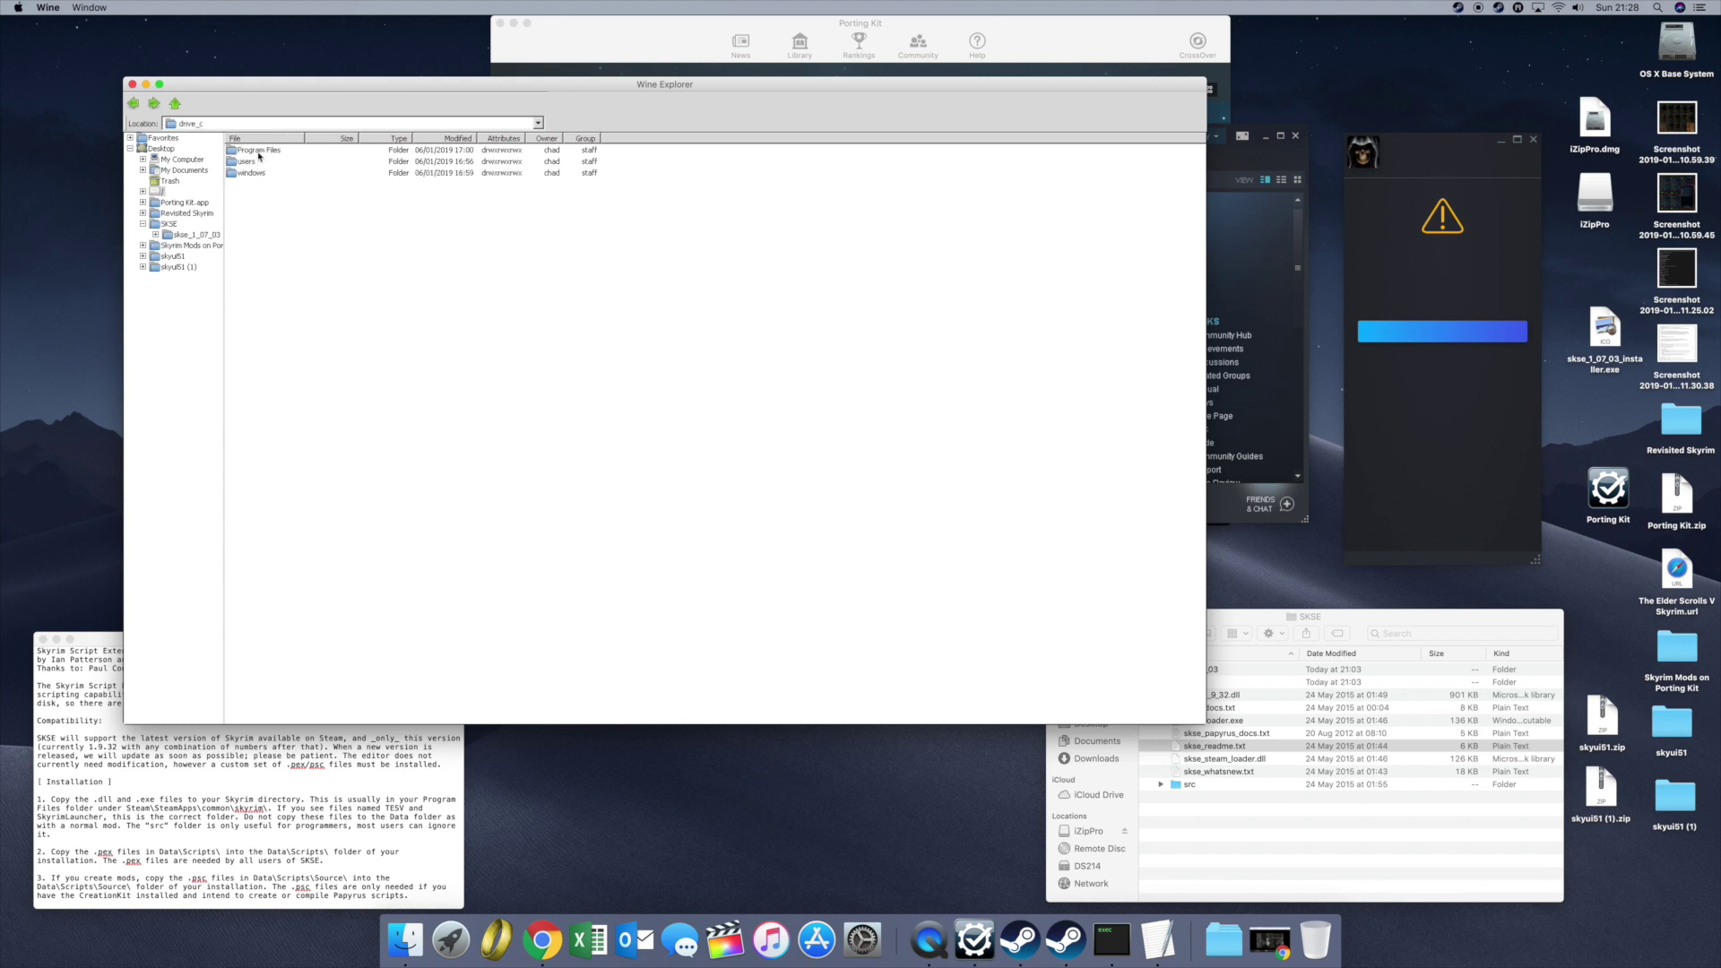
double_click(259, 151)
double_click(250, 185)
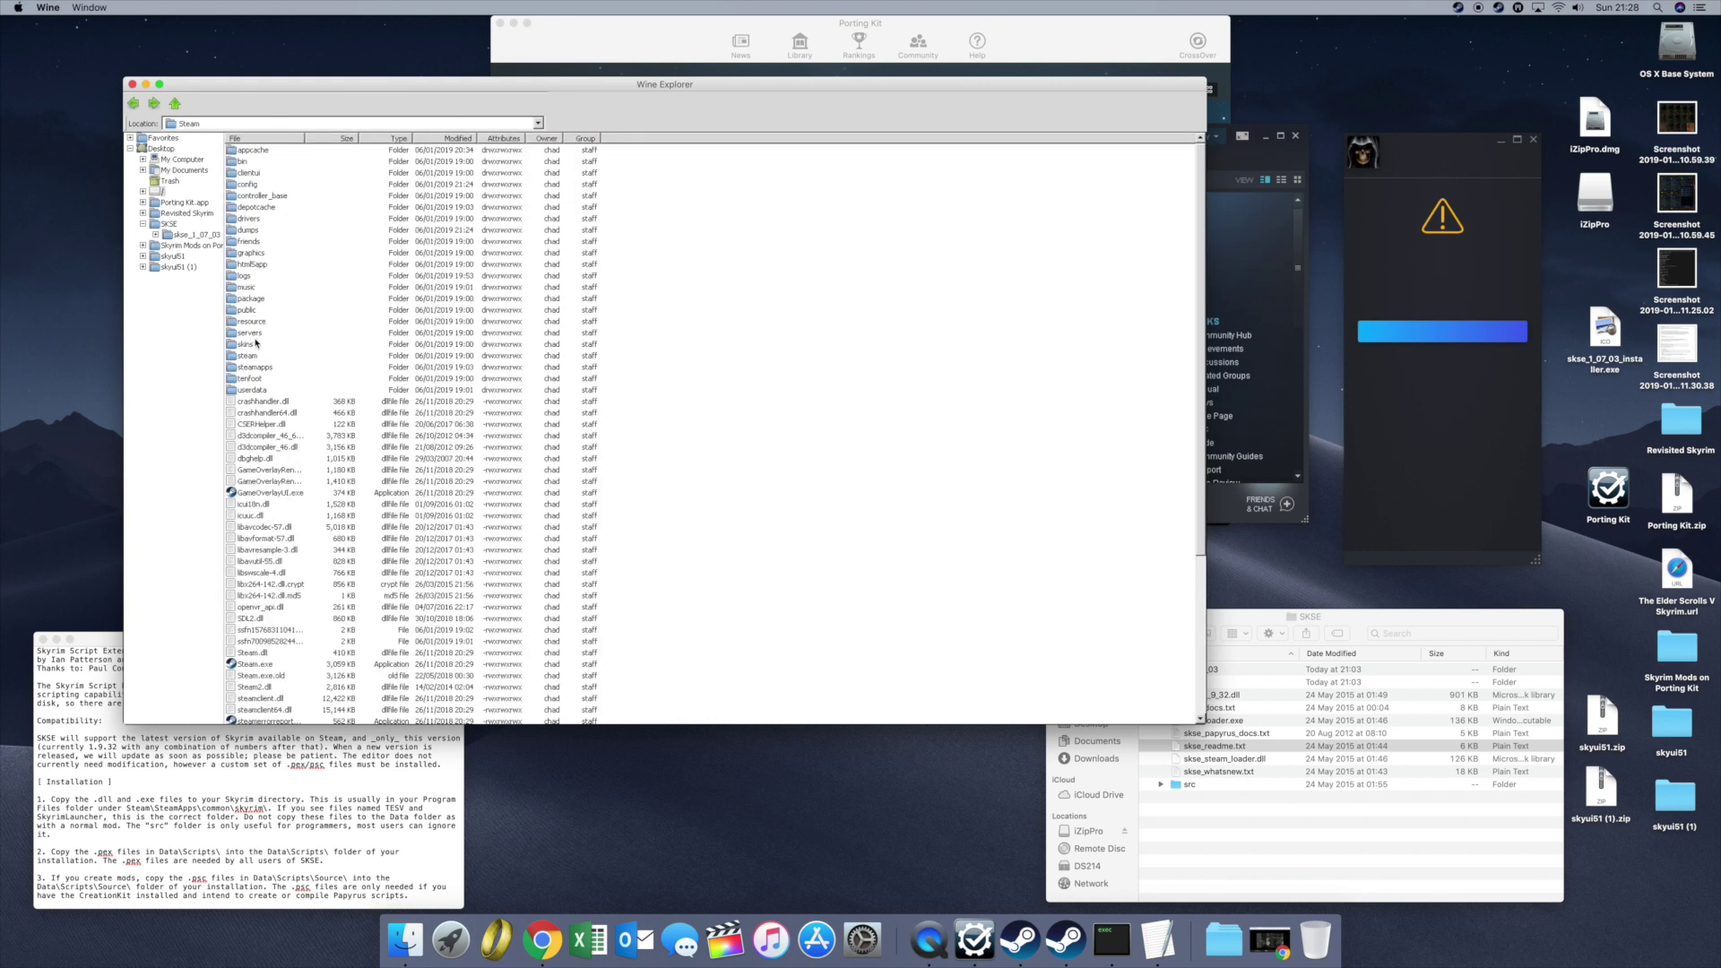
double_click(265, 370)
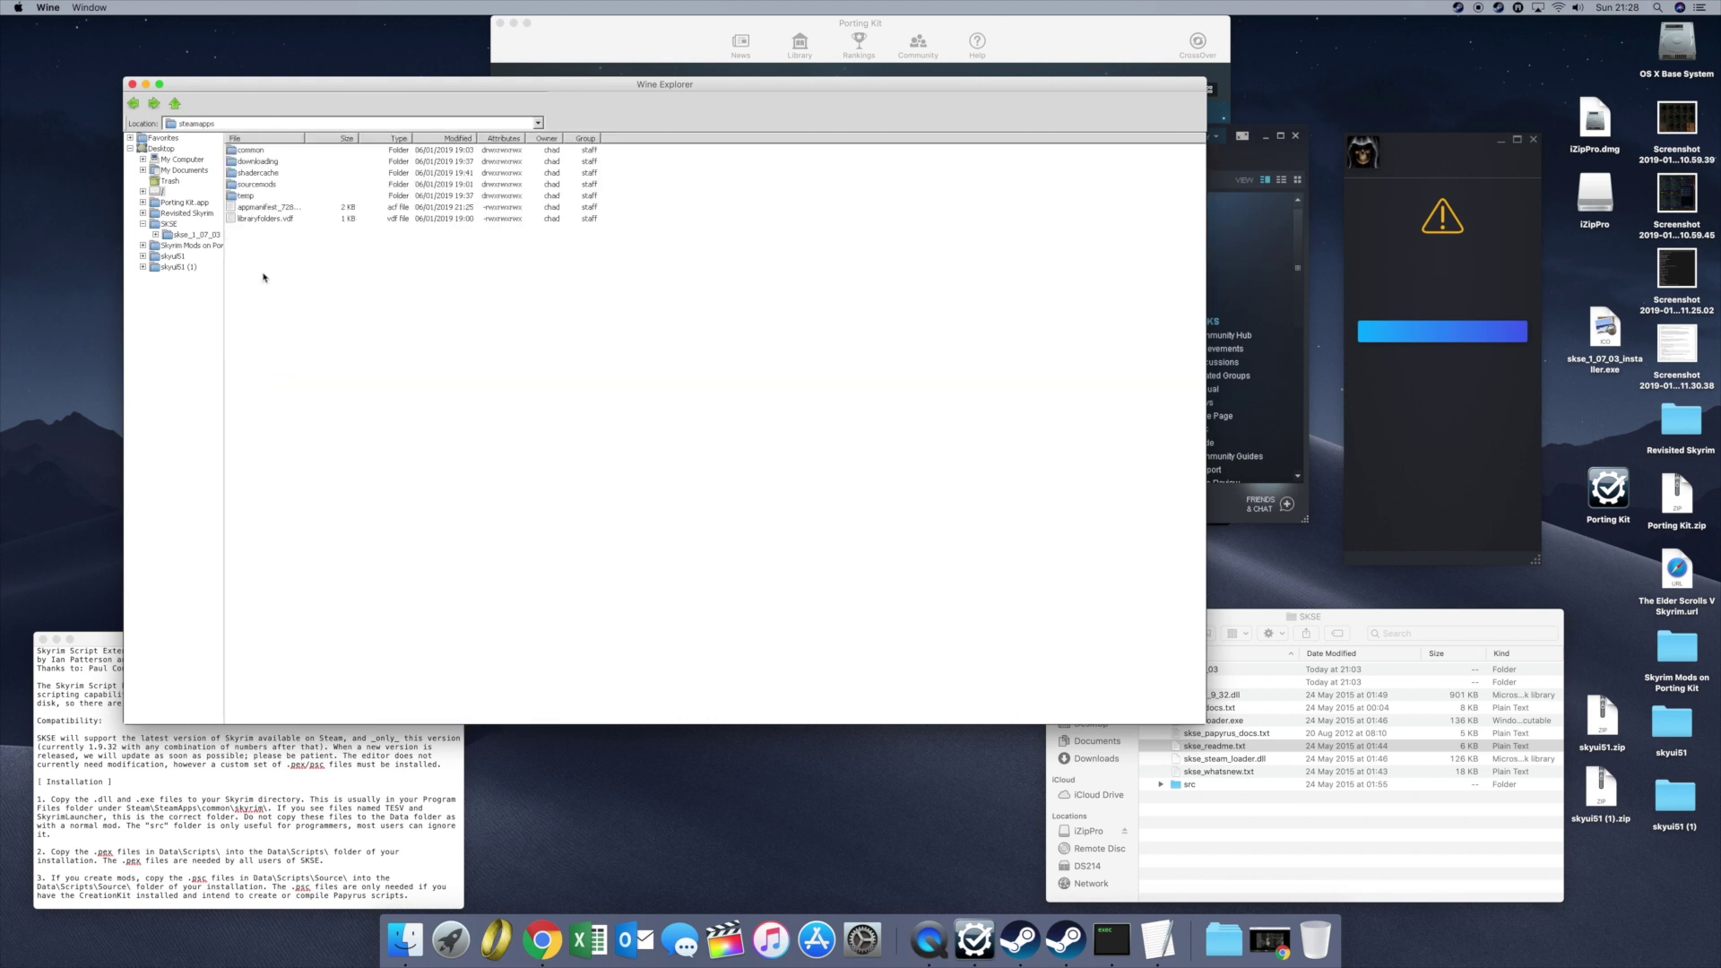
double_click(256, 159)
double_click(258, 153)
double_click(287, 162)
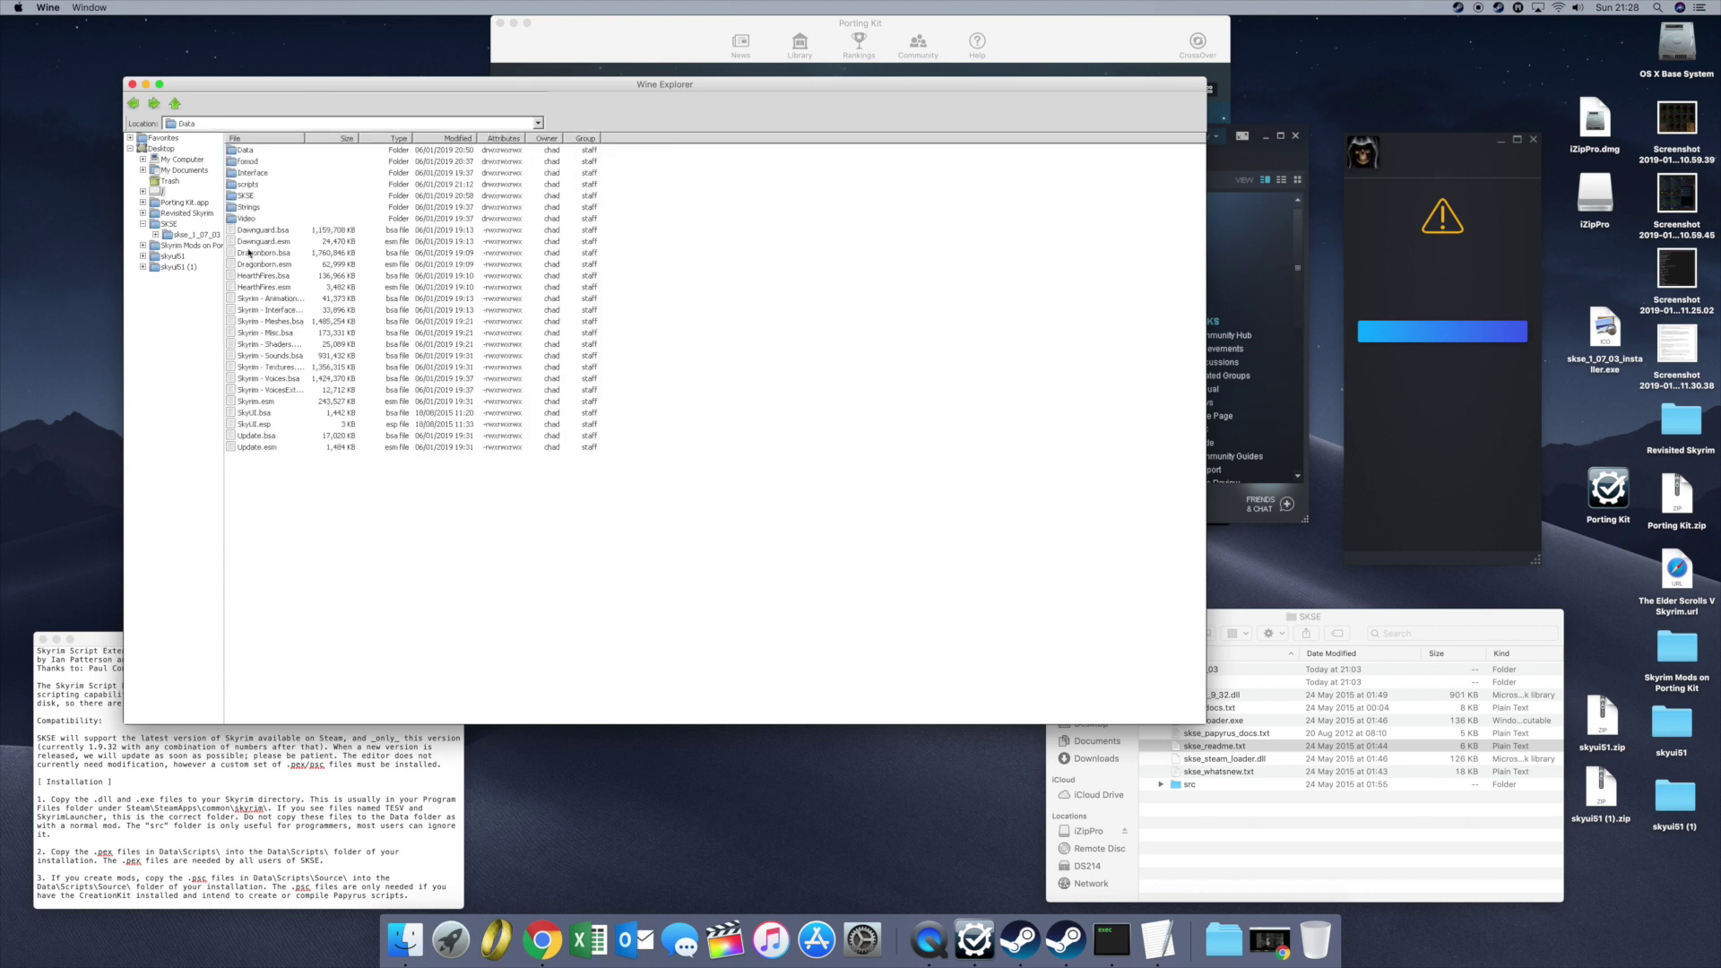
Step: Open the nested Data\scripts folder in the SKSE window, then close the Wine file browser
click(1358, 615)
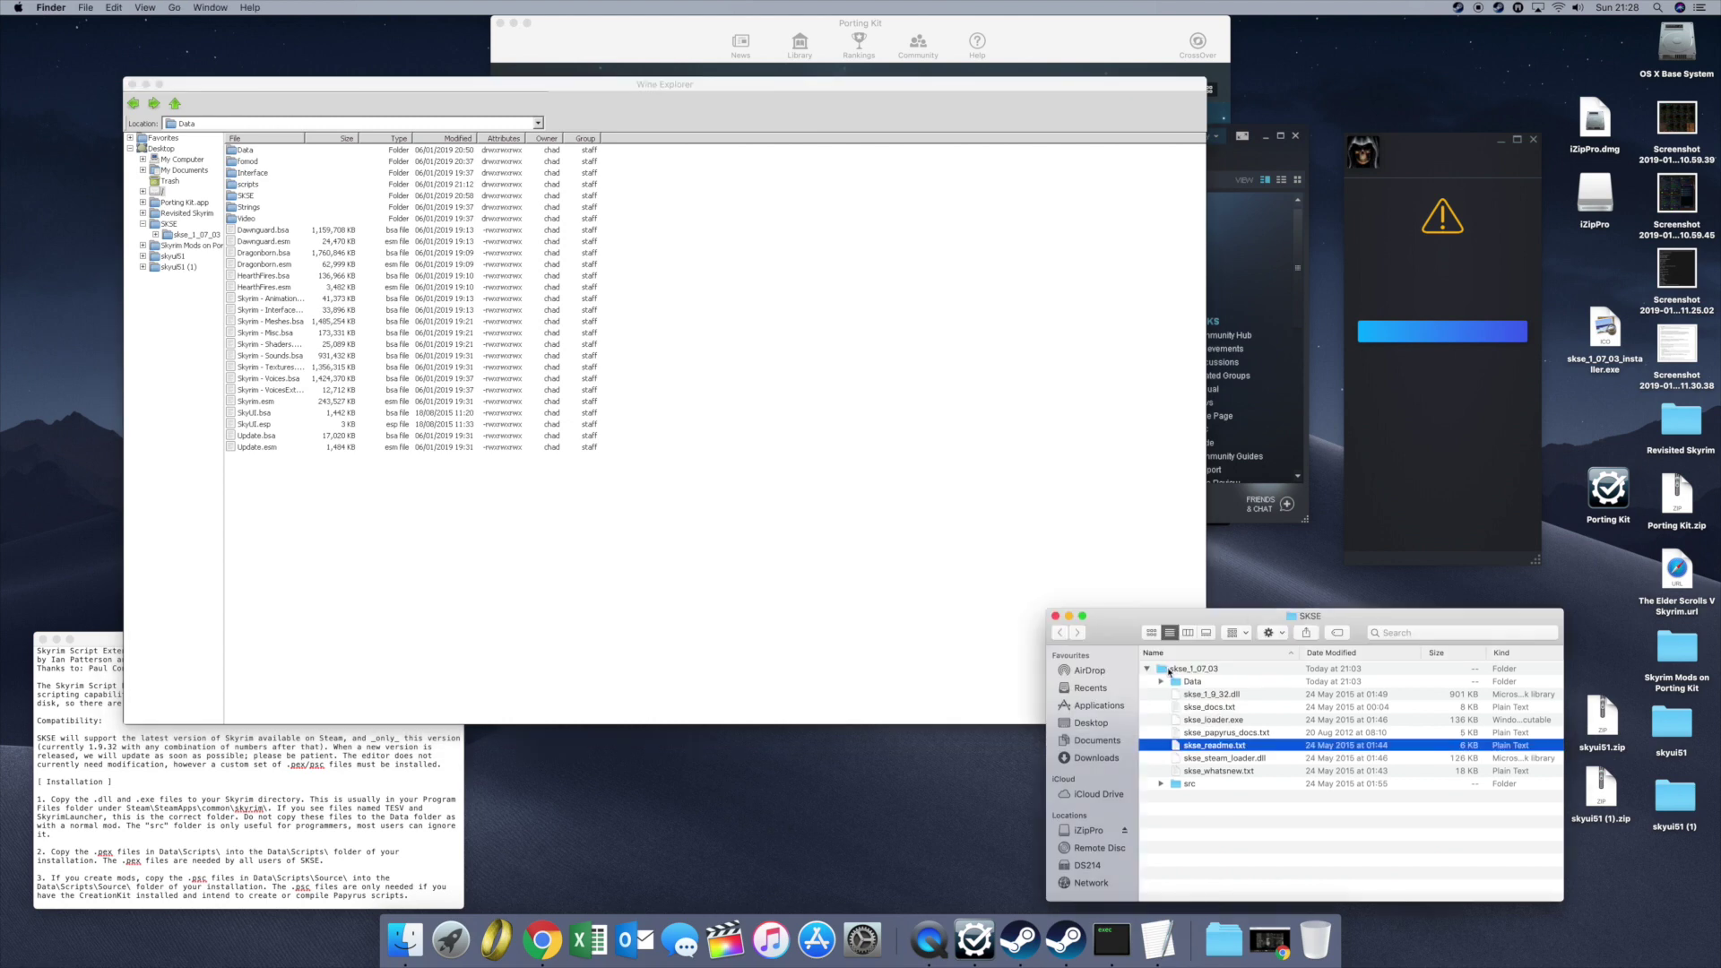
double_click(250, 151)
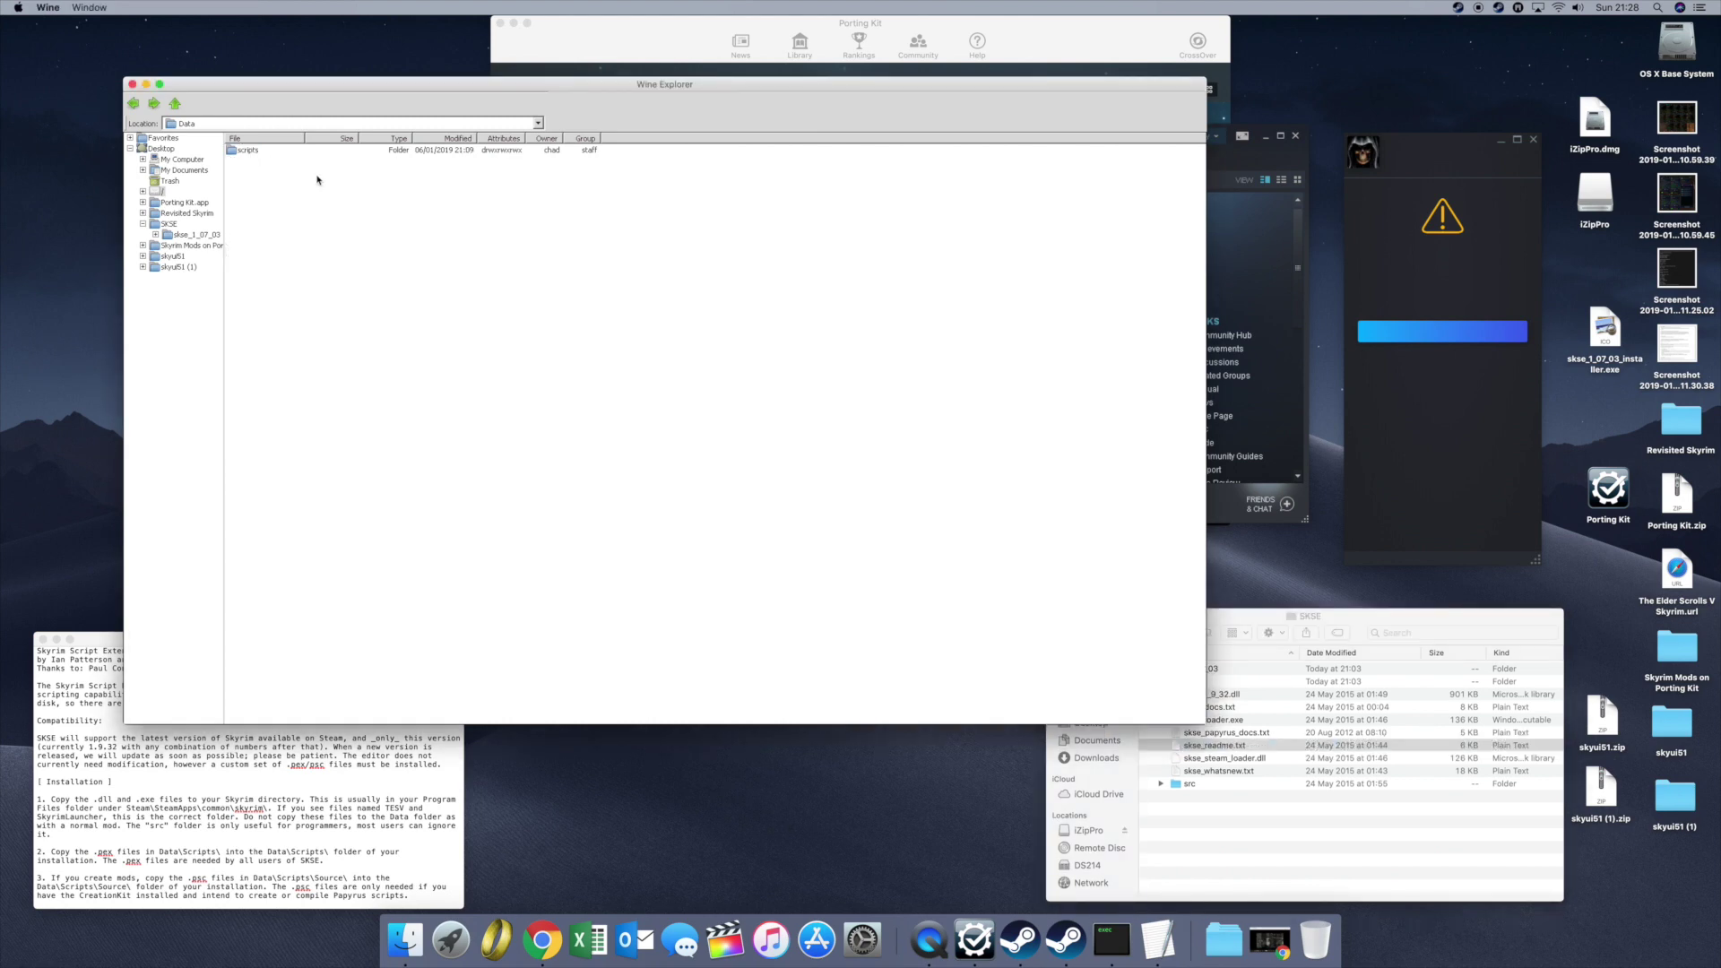
double_click(252, 152)
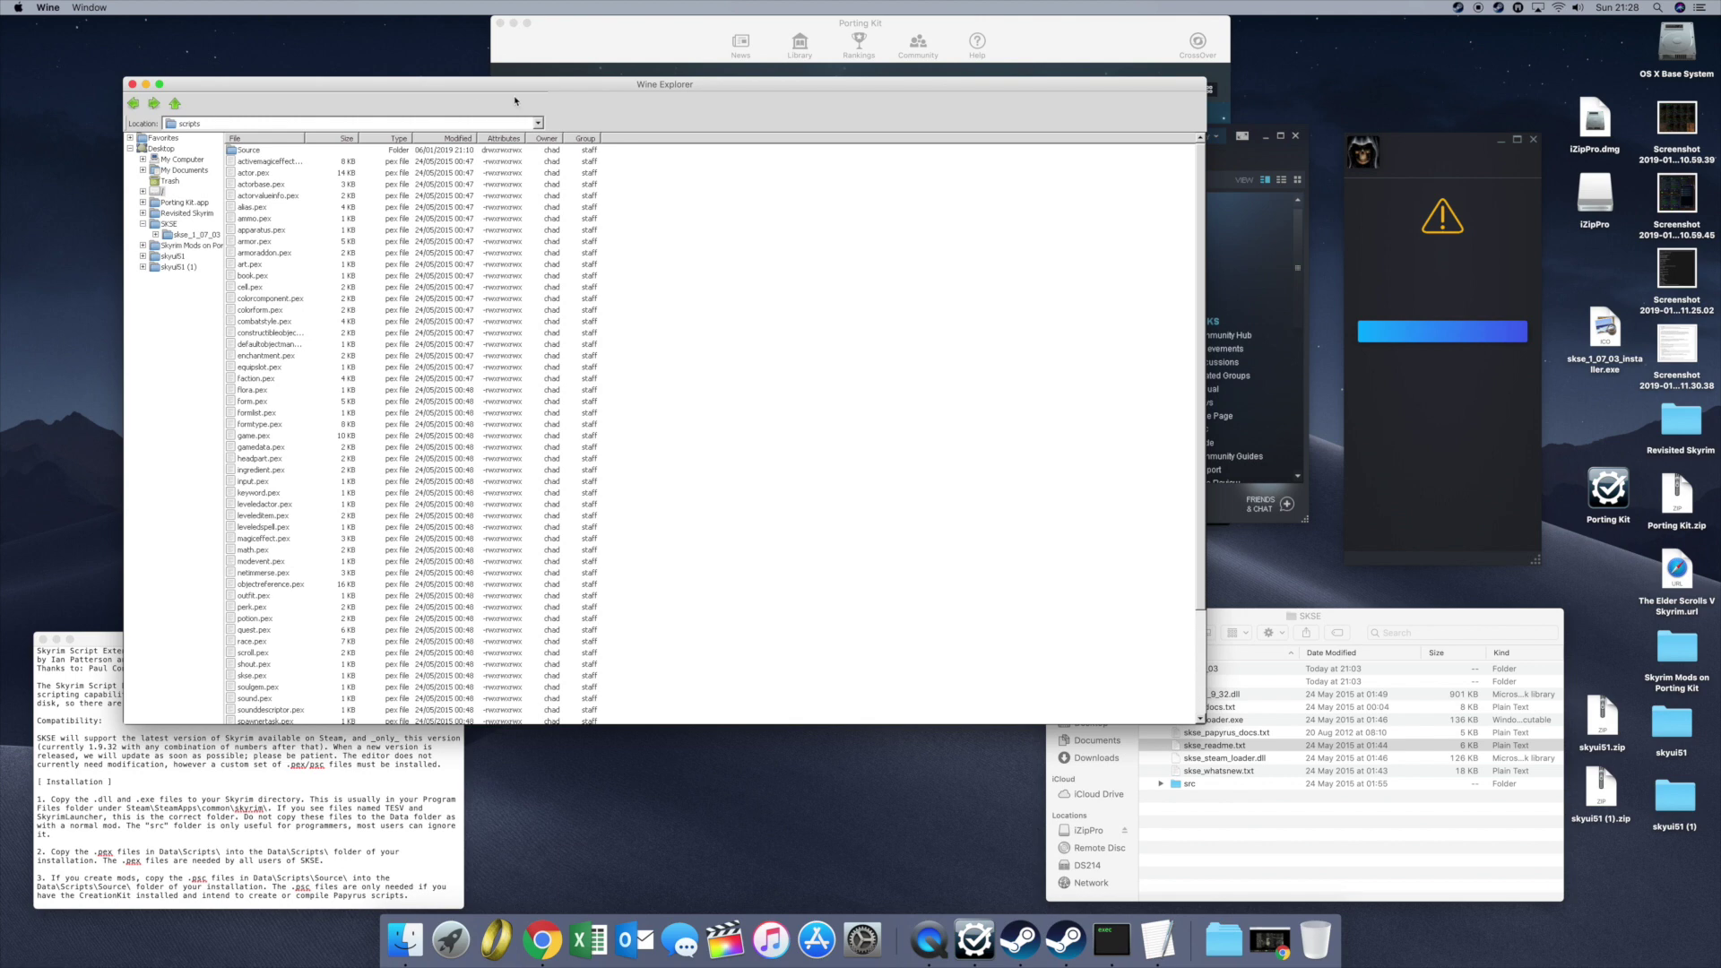
click(132, 83)
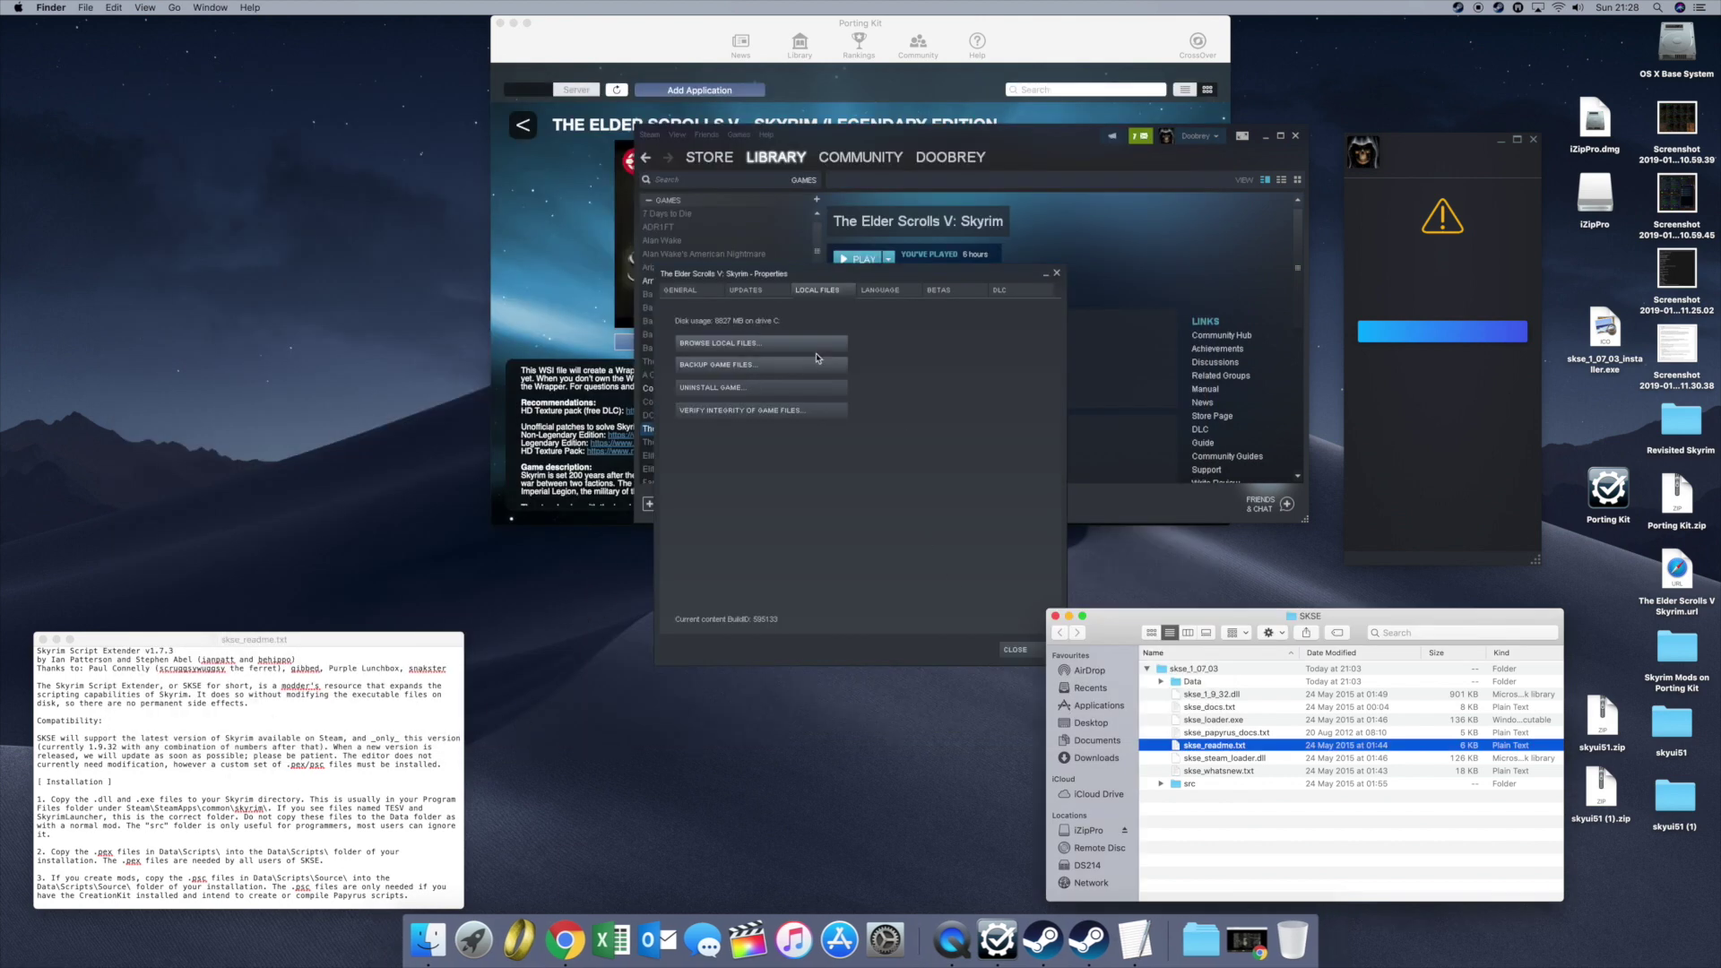
Step: Close Skyrim's Properties, launch Skyrim with PLAY, and exit its launcher
click(688, 298)
click(1012, 649)
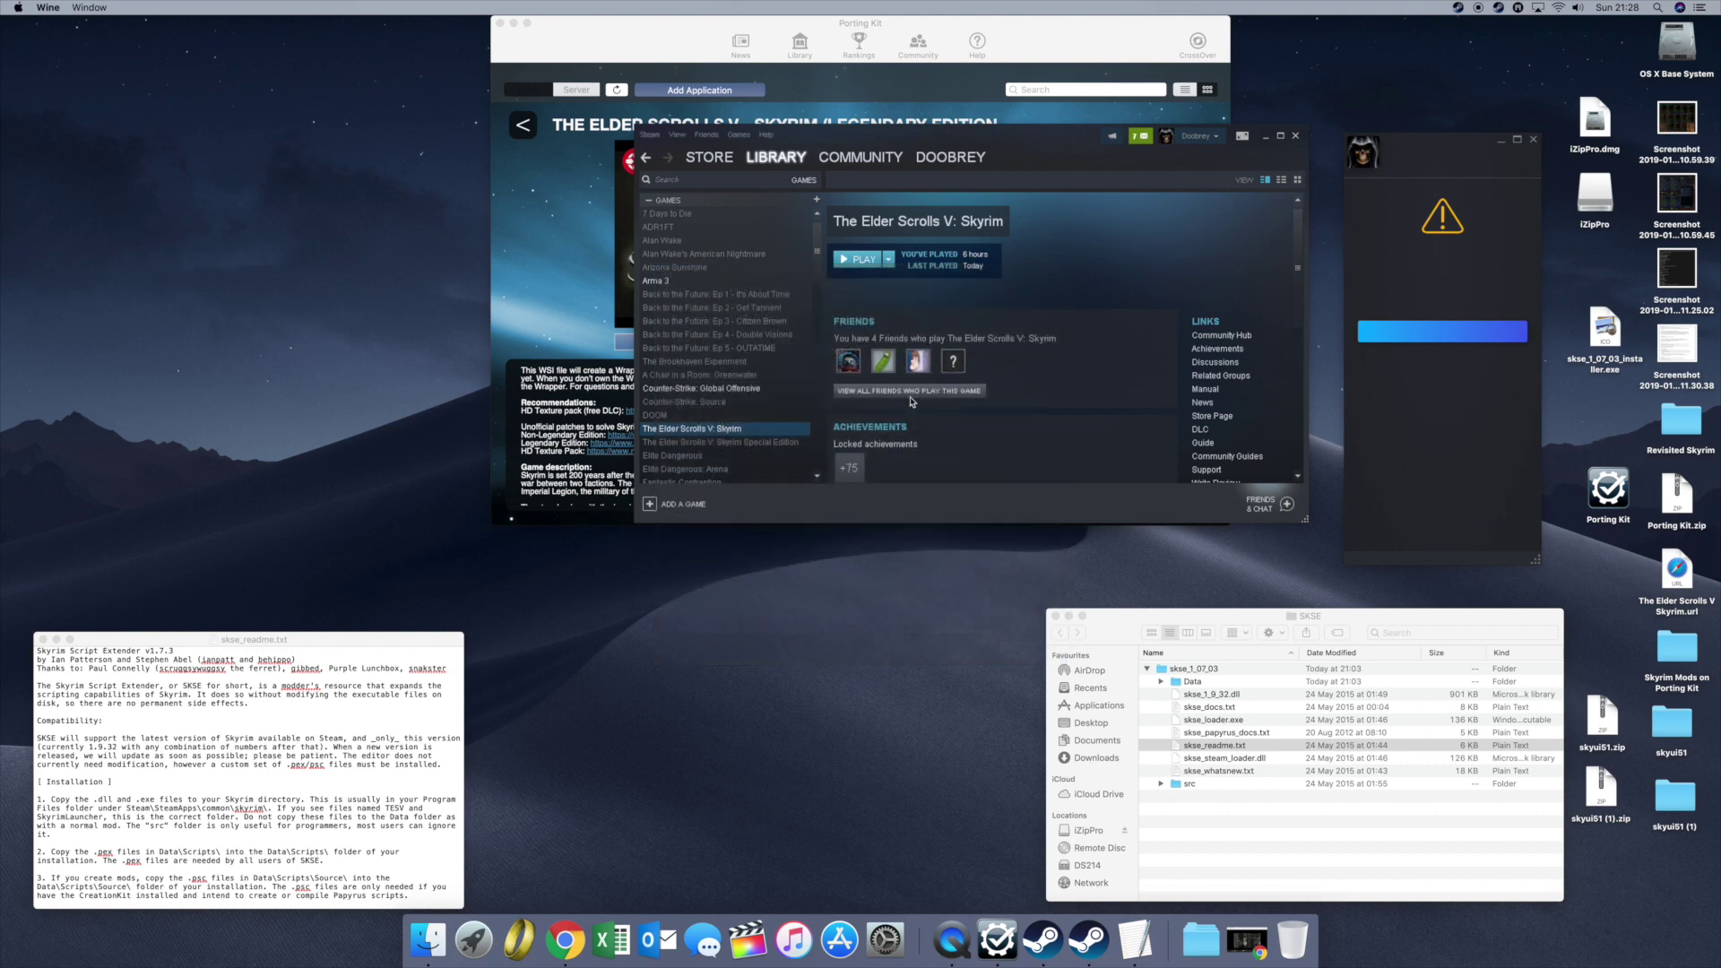
click(848, 262)
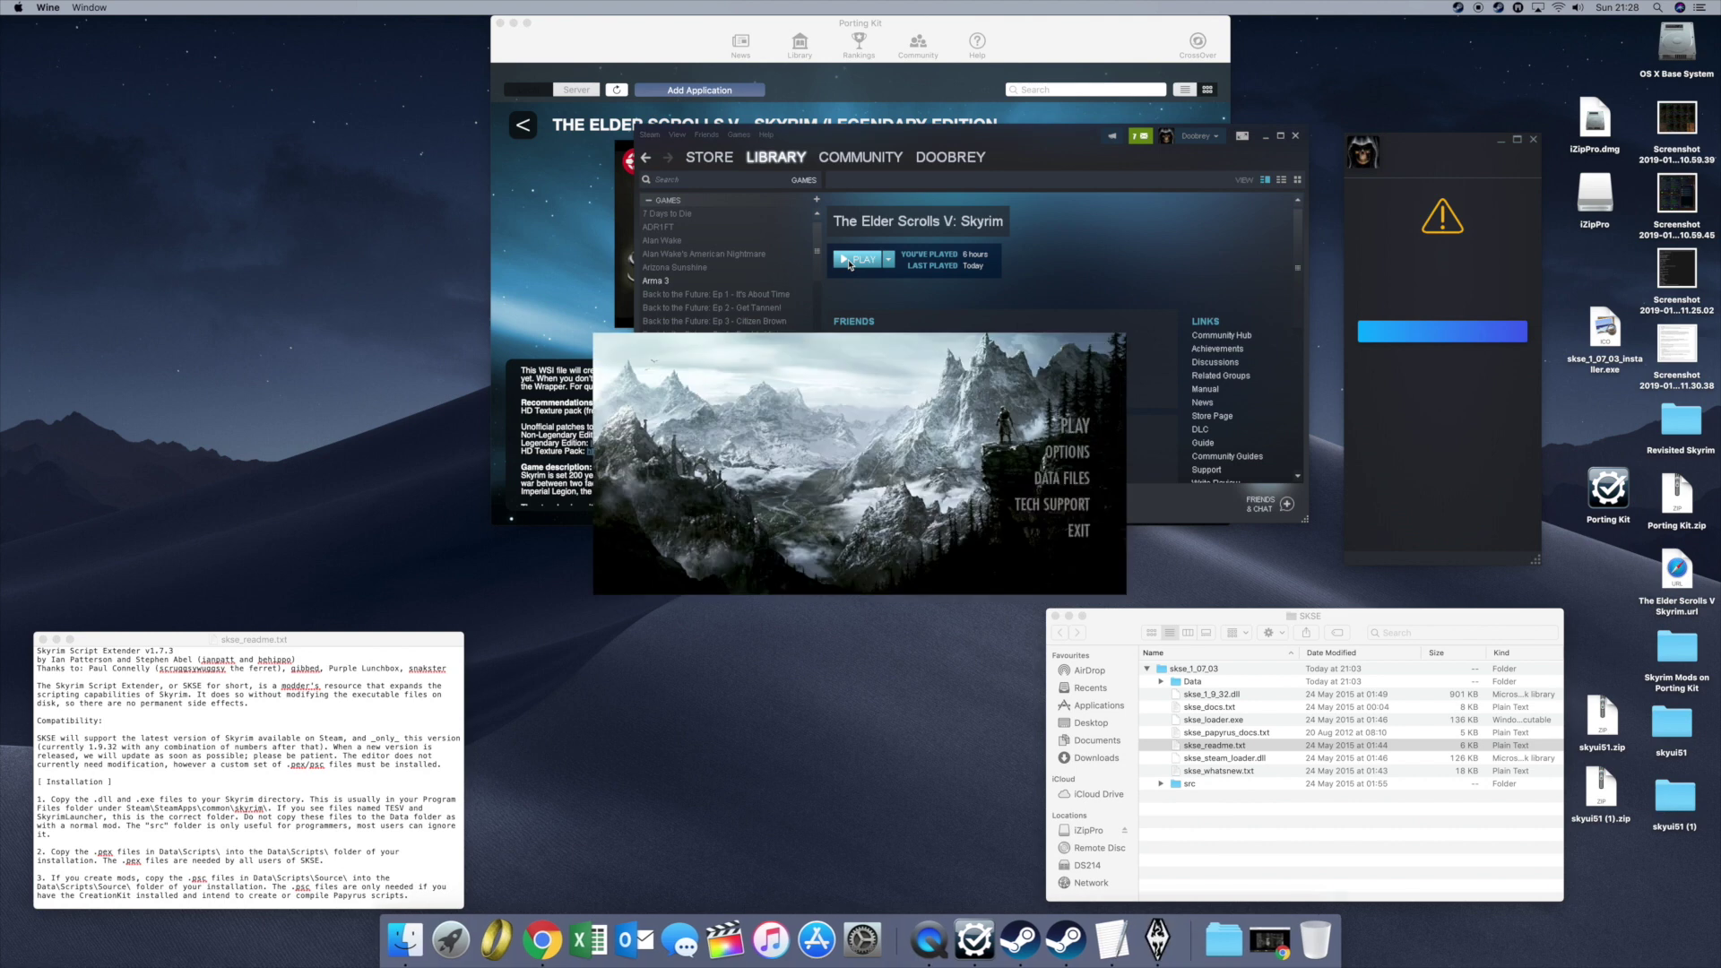
click(1075, 533)
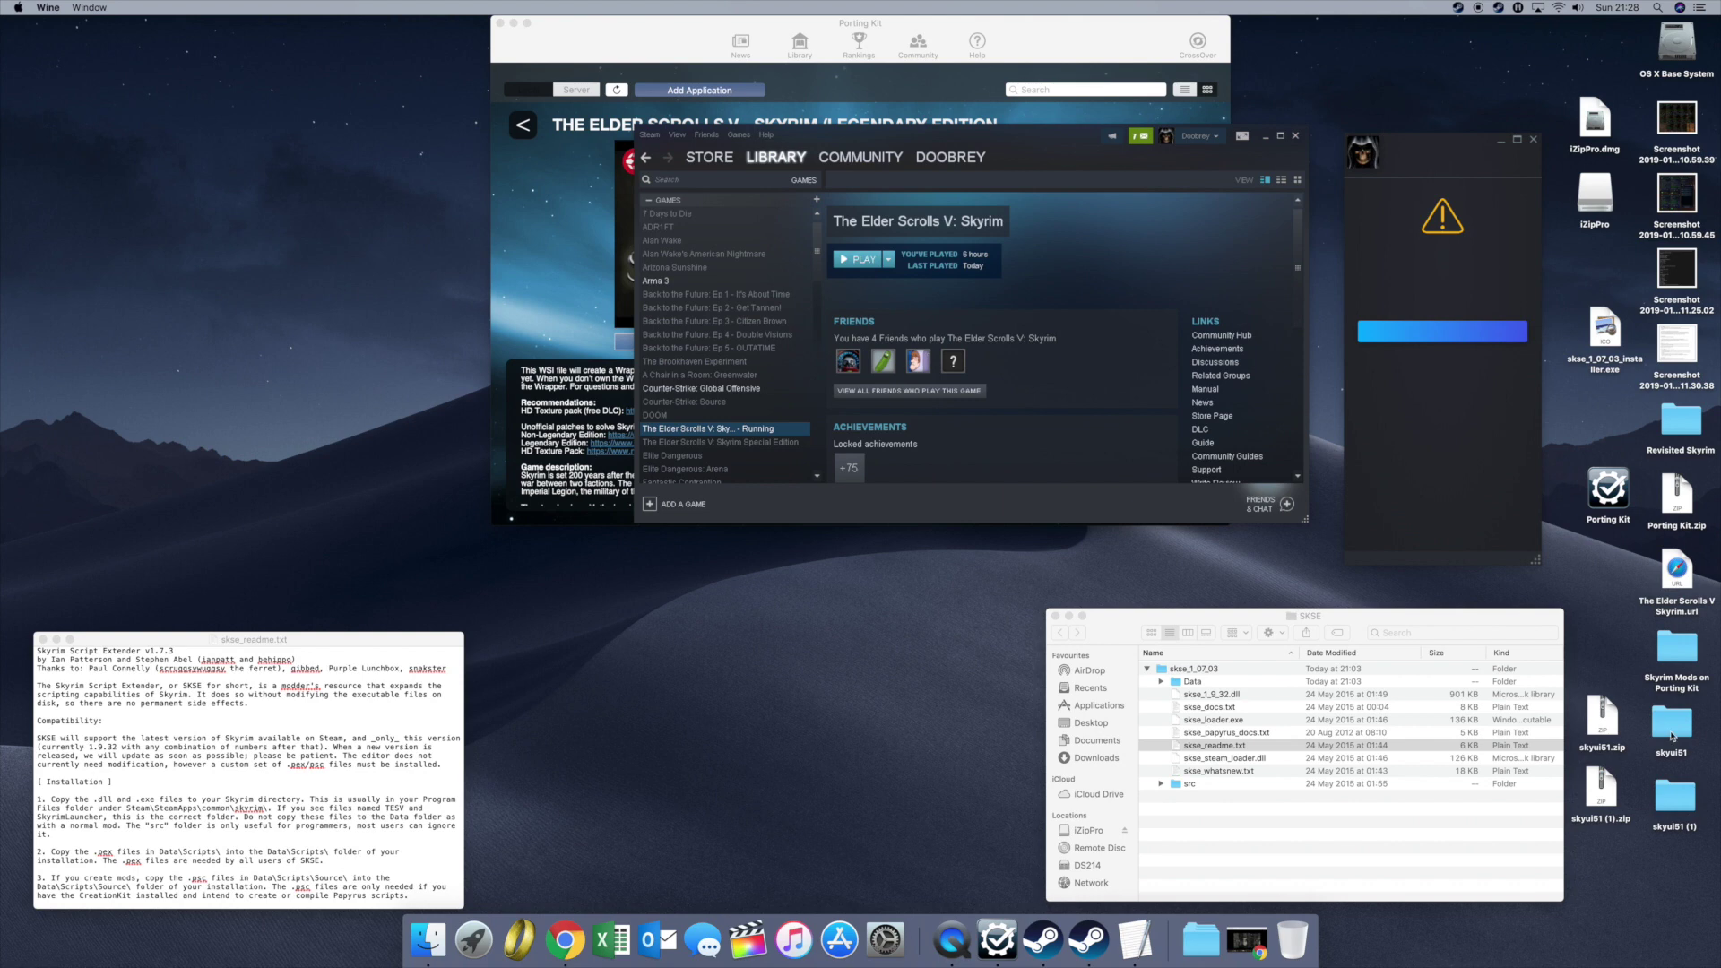
Step: Open the skyui51 desktop folder and browse Skyrim's local files from Steam's Properties
double_click(1672, 730)
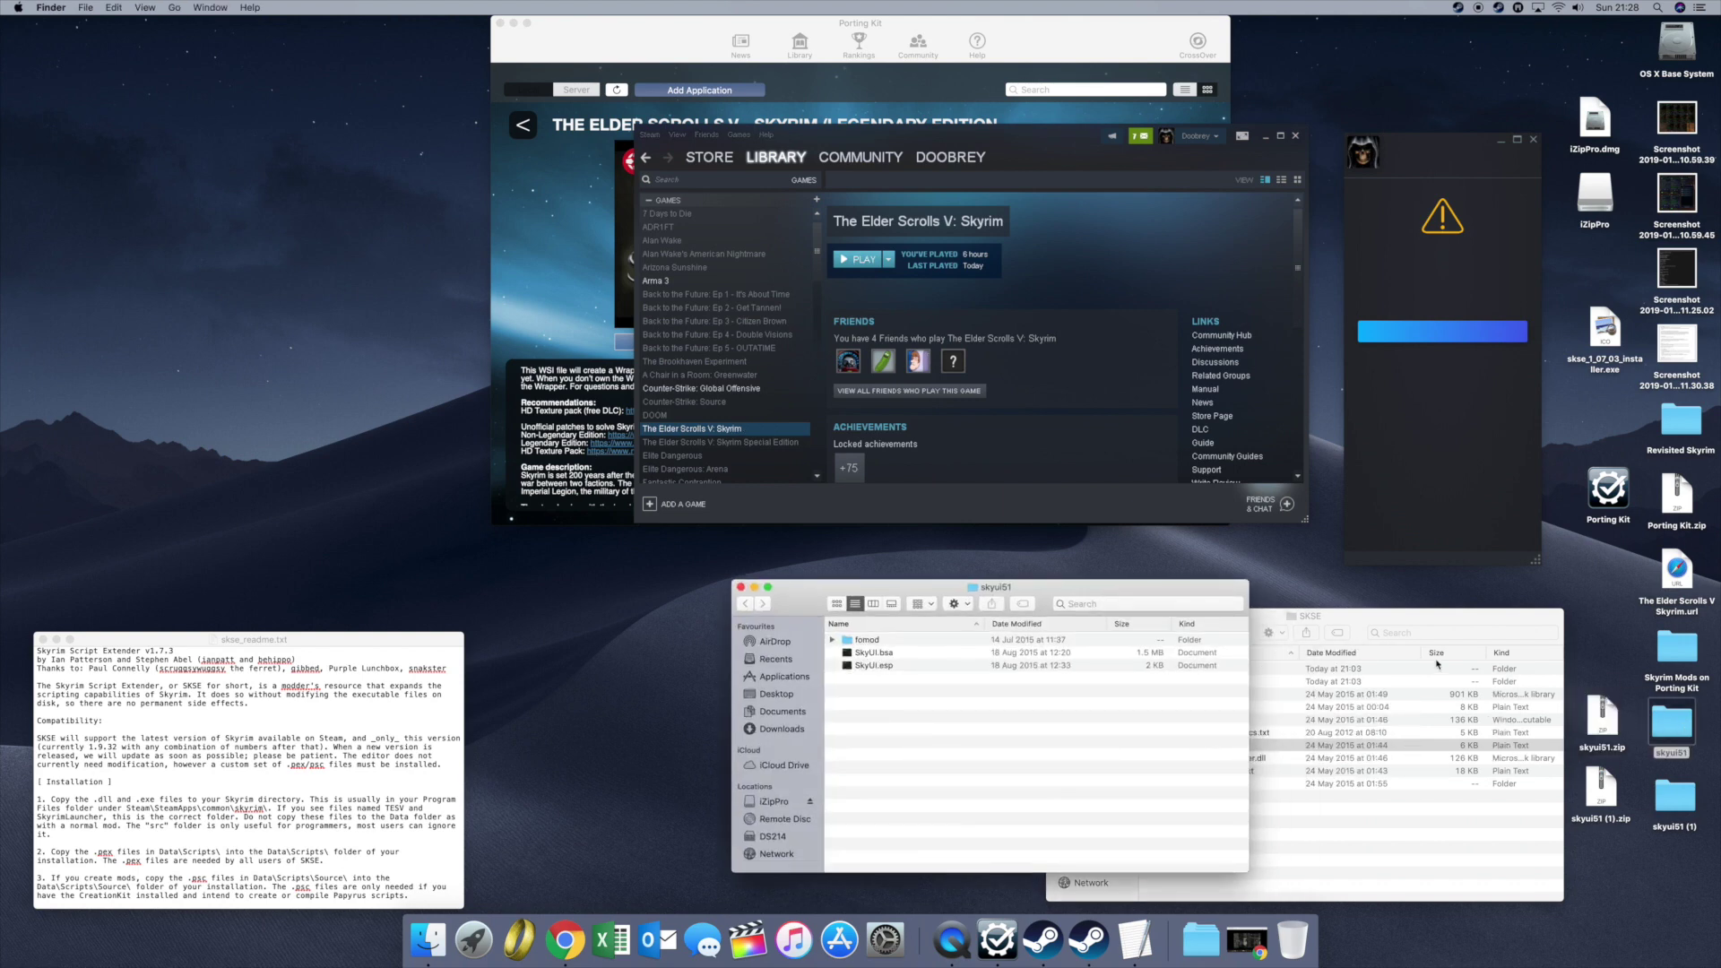
drag(1010, 589, 836, 610)
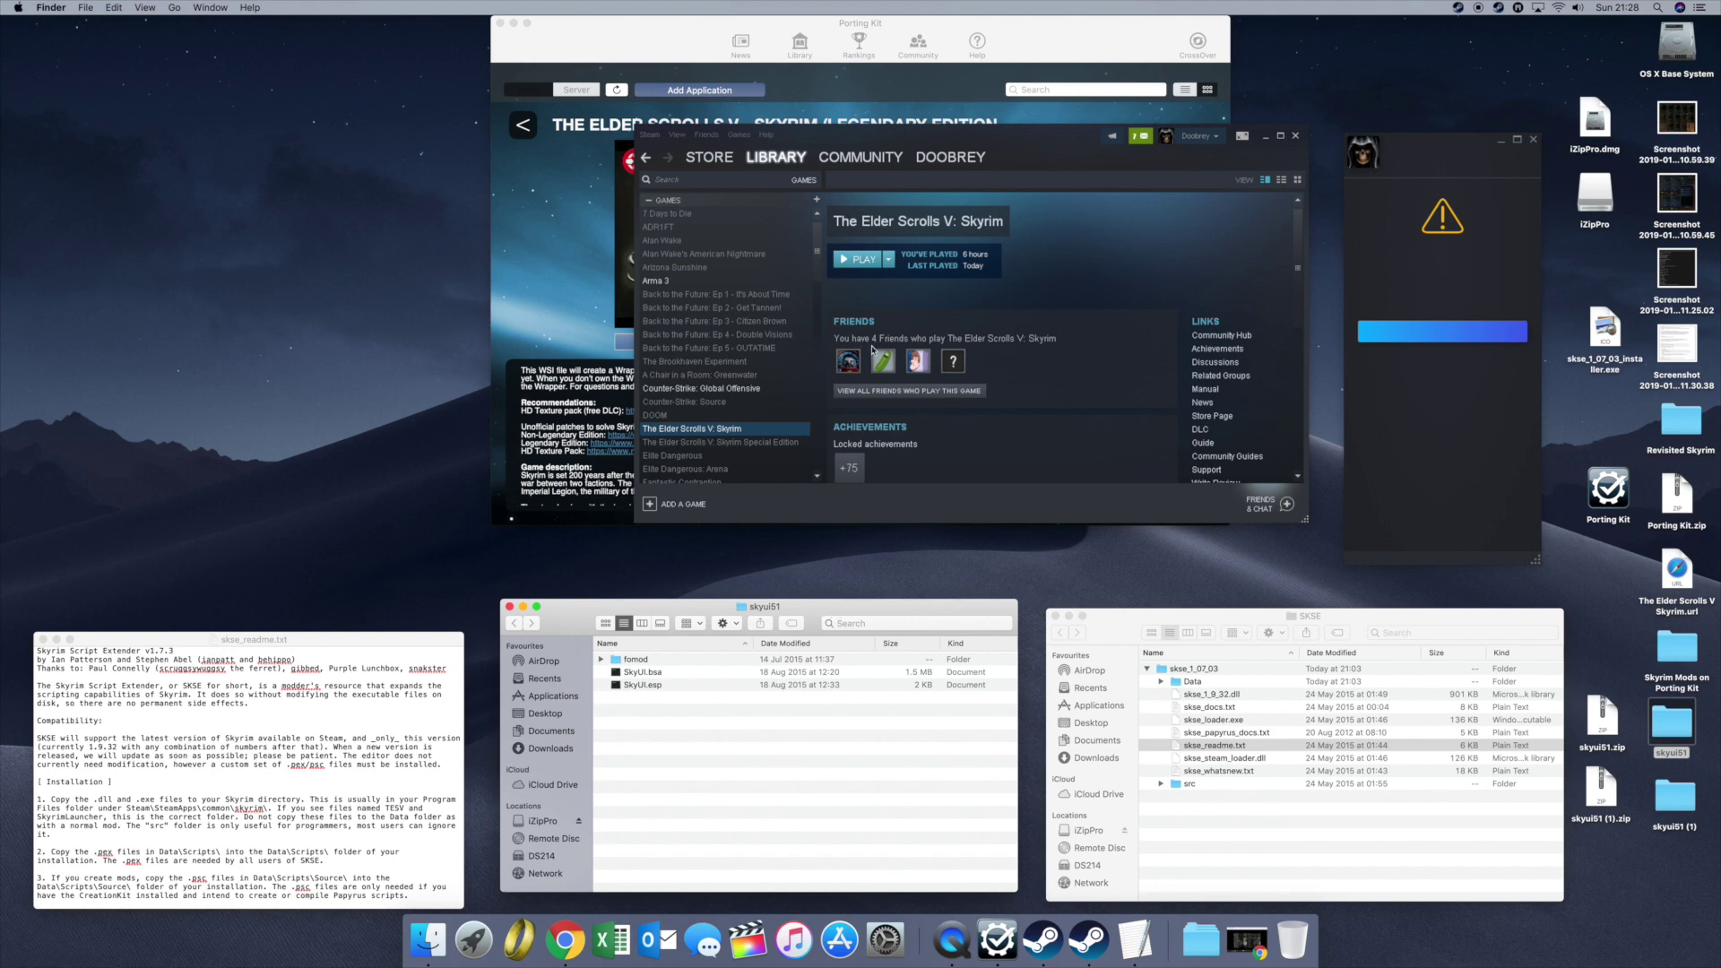
right_click(704, 430)
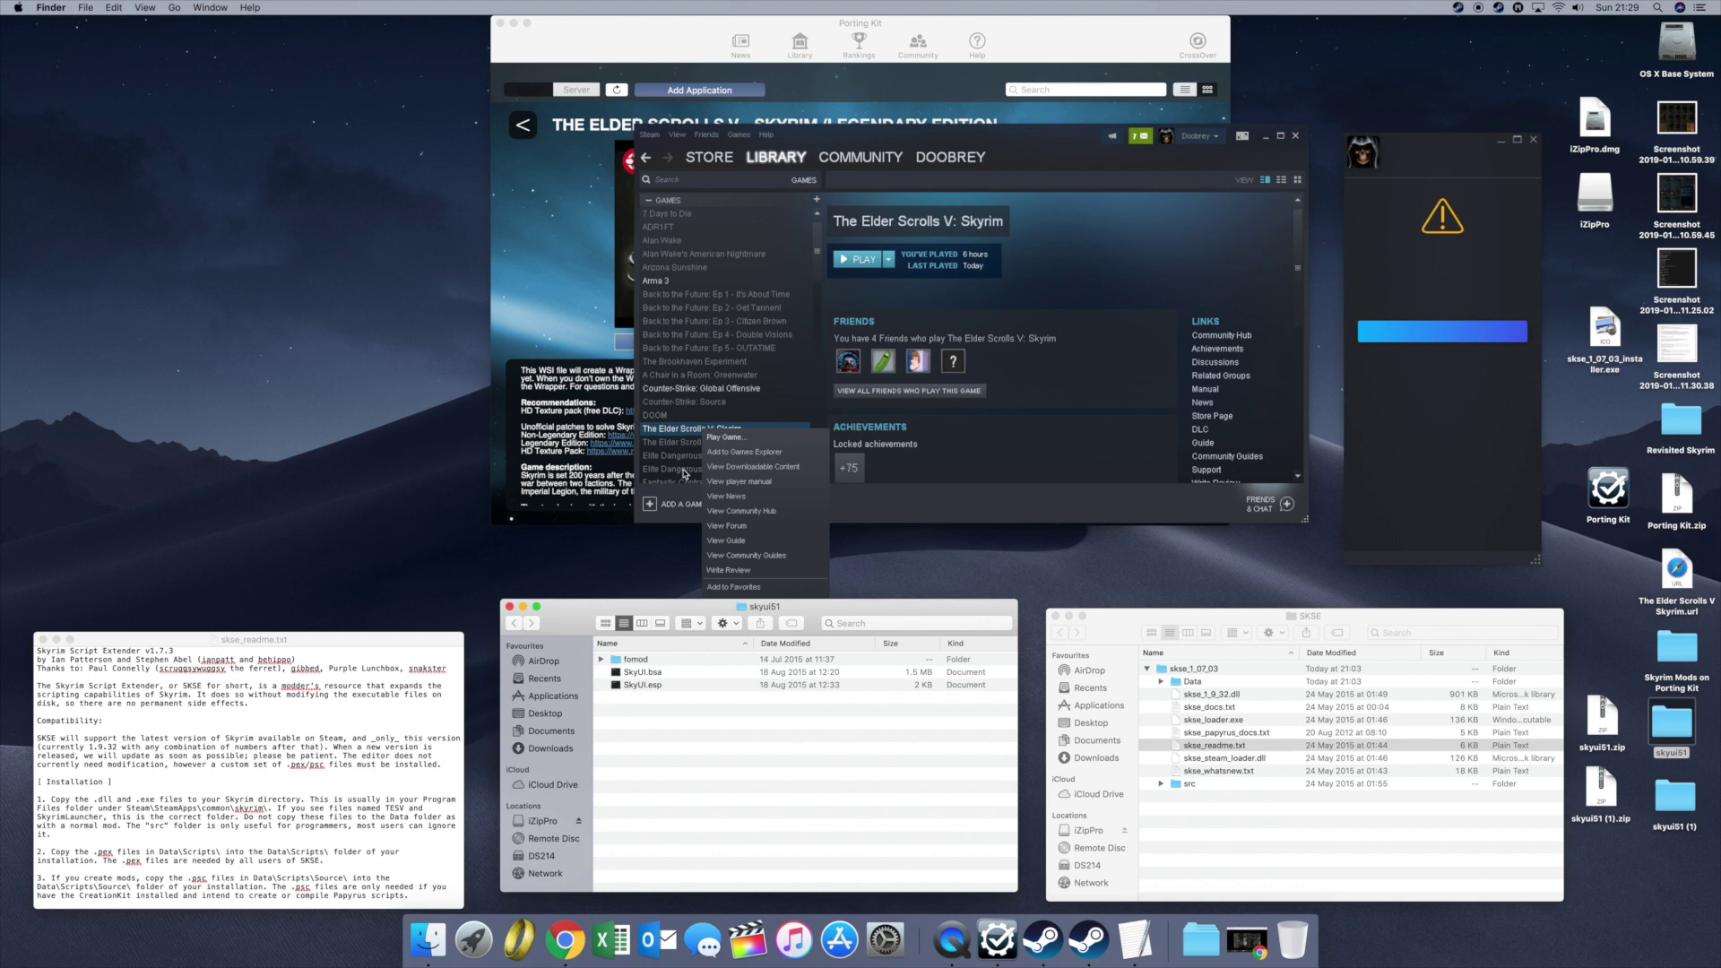
drag(668, 606, 1075, 621)
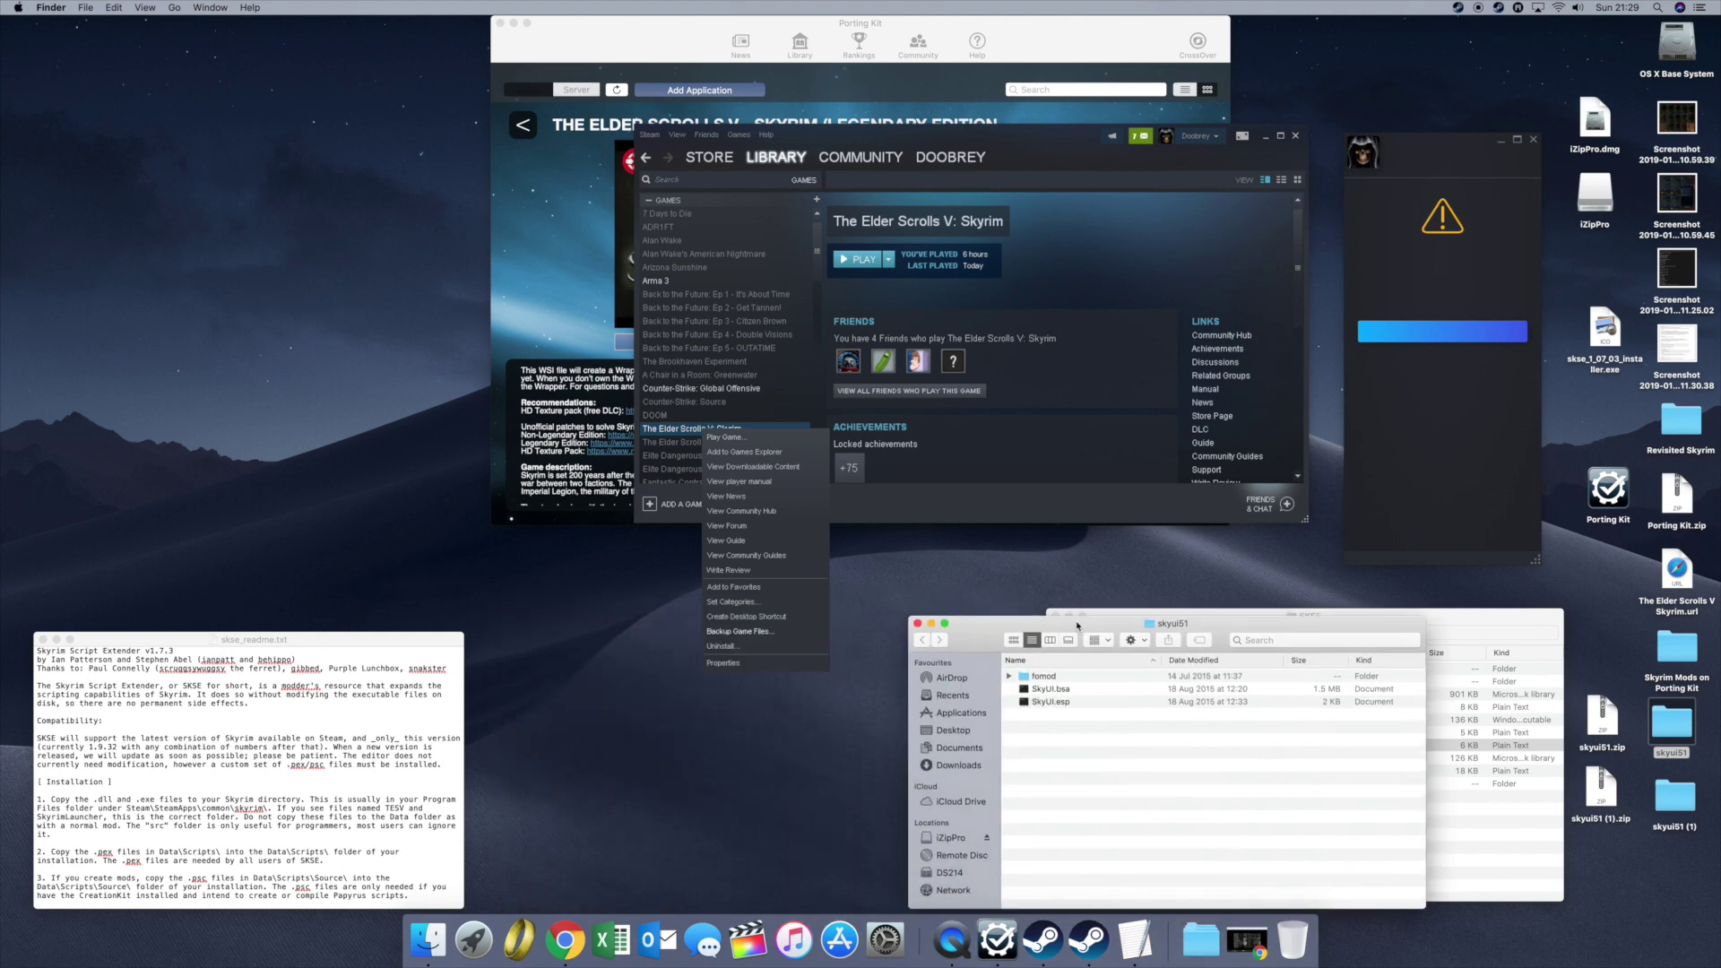
click(731, 663)
click(832, 292)
click(744, 343)
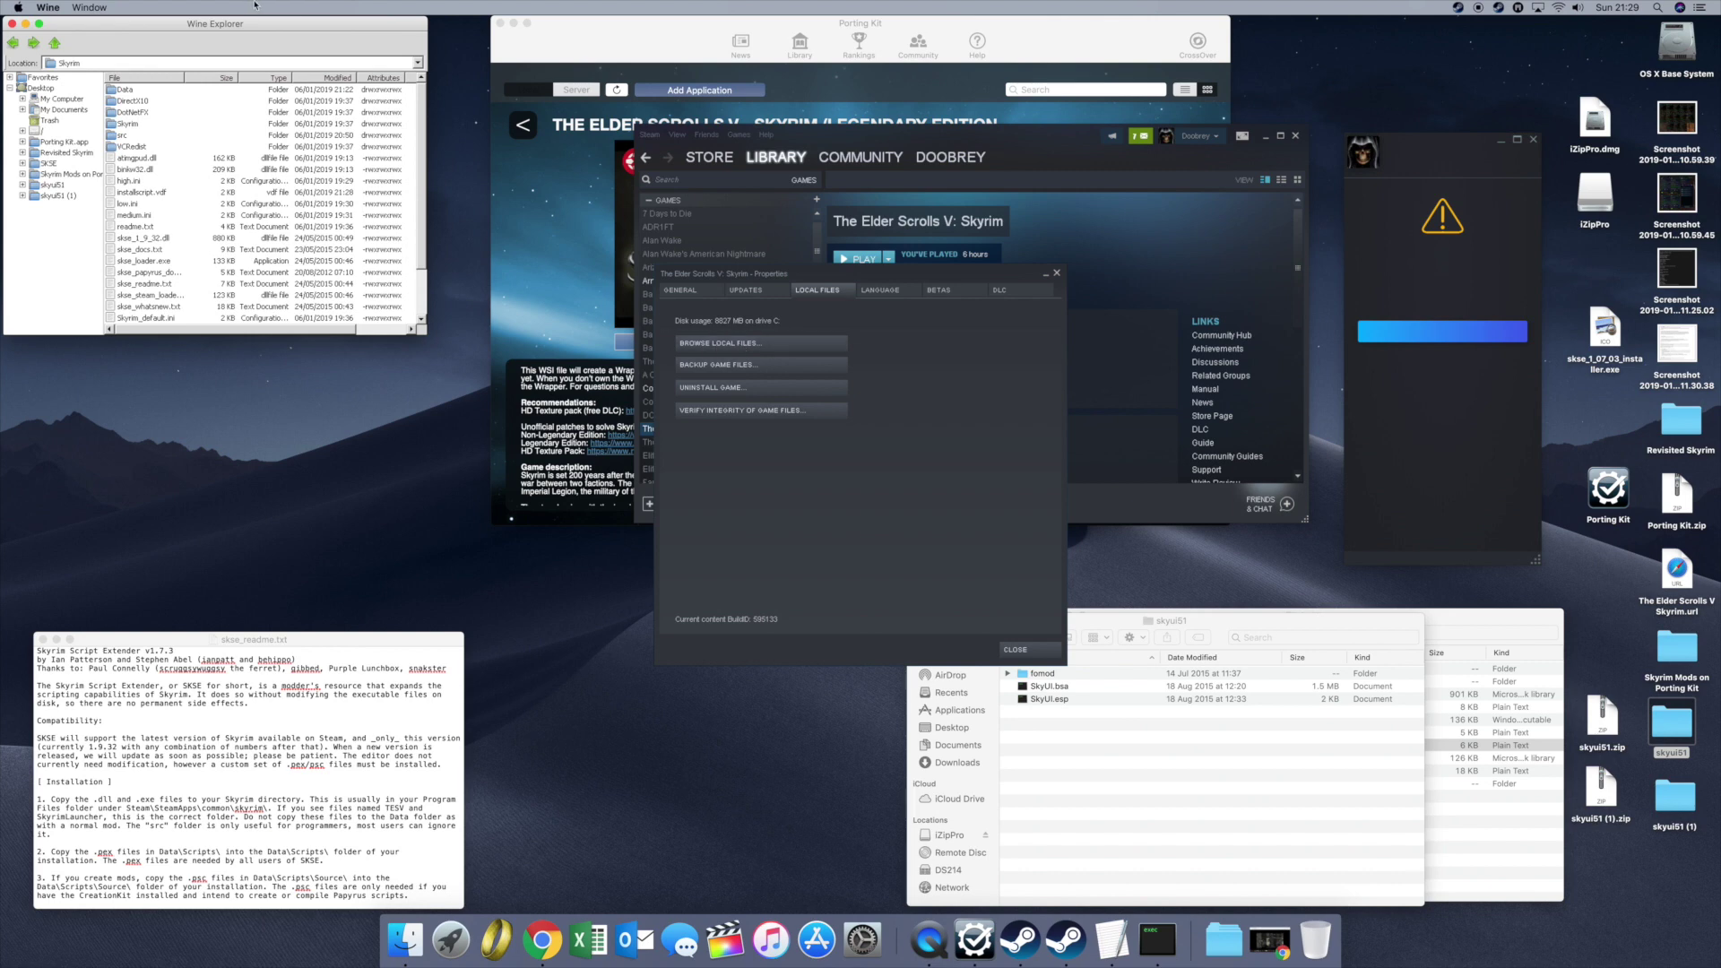
Step: Open Skyrim's Data folder and copy fomod, SkyUI.bsa and SkyUI.esp from skyui51
drag(245, 25, 794, 205)
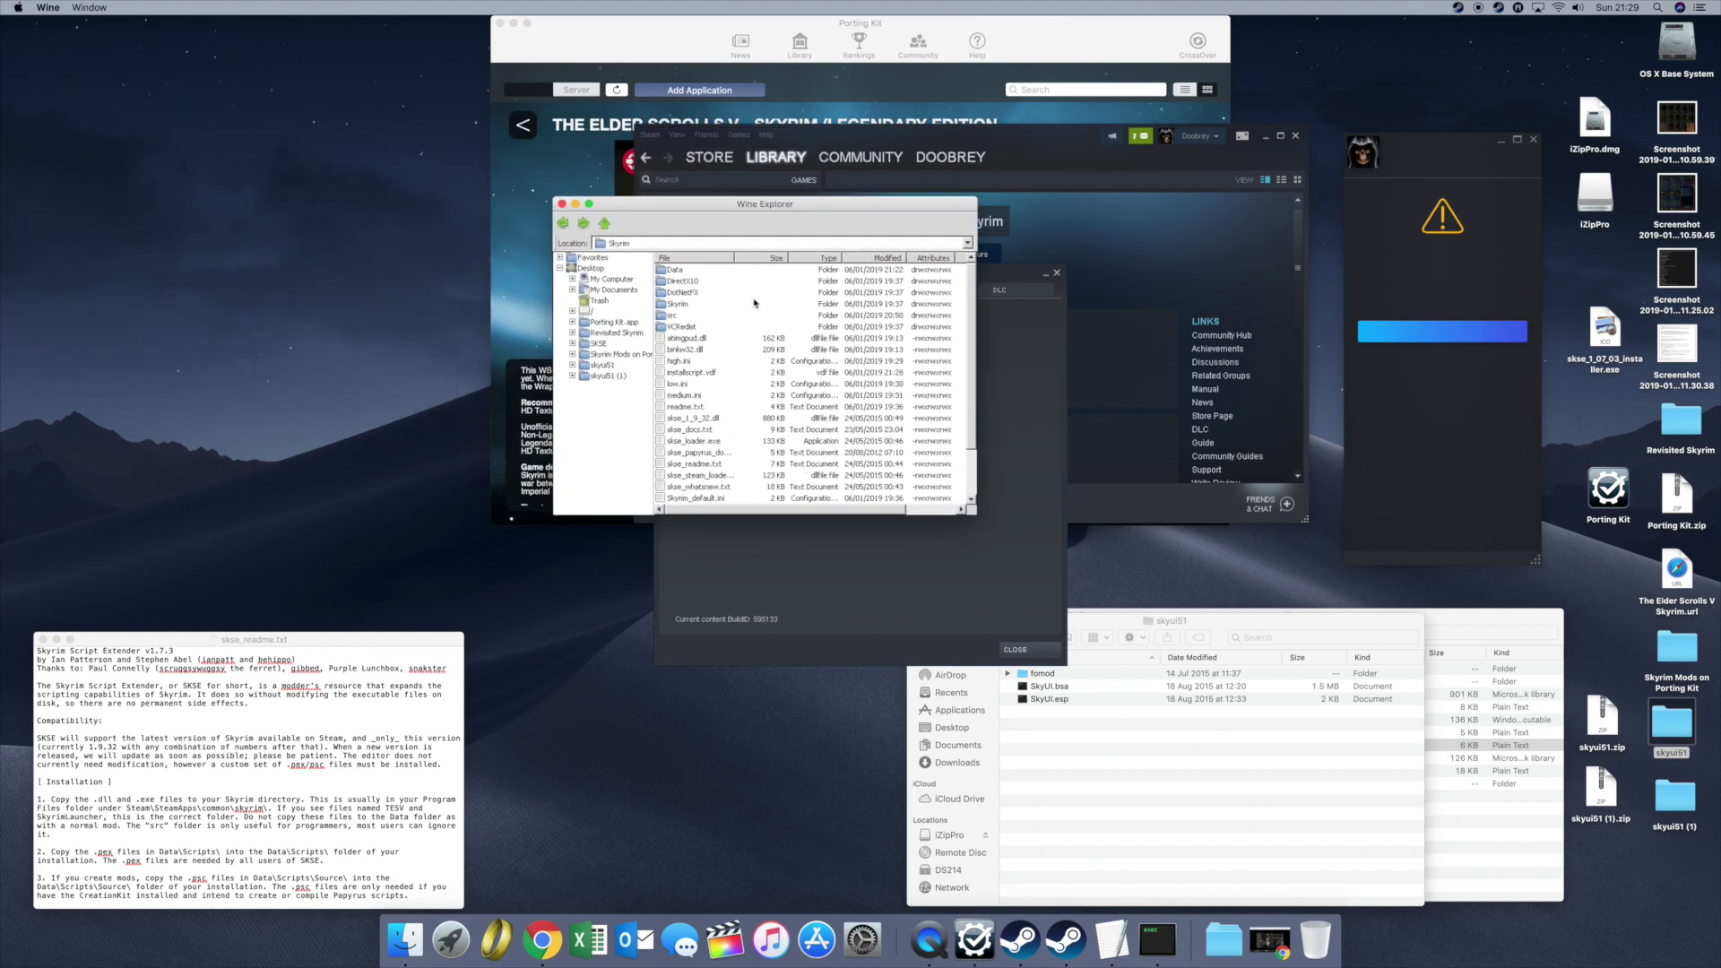
double_click(705, 271)
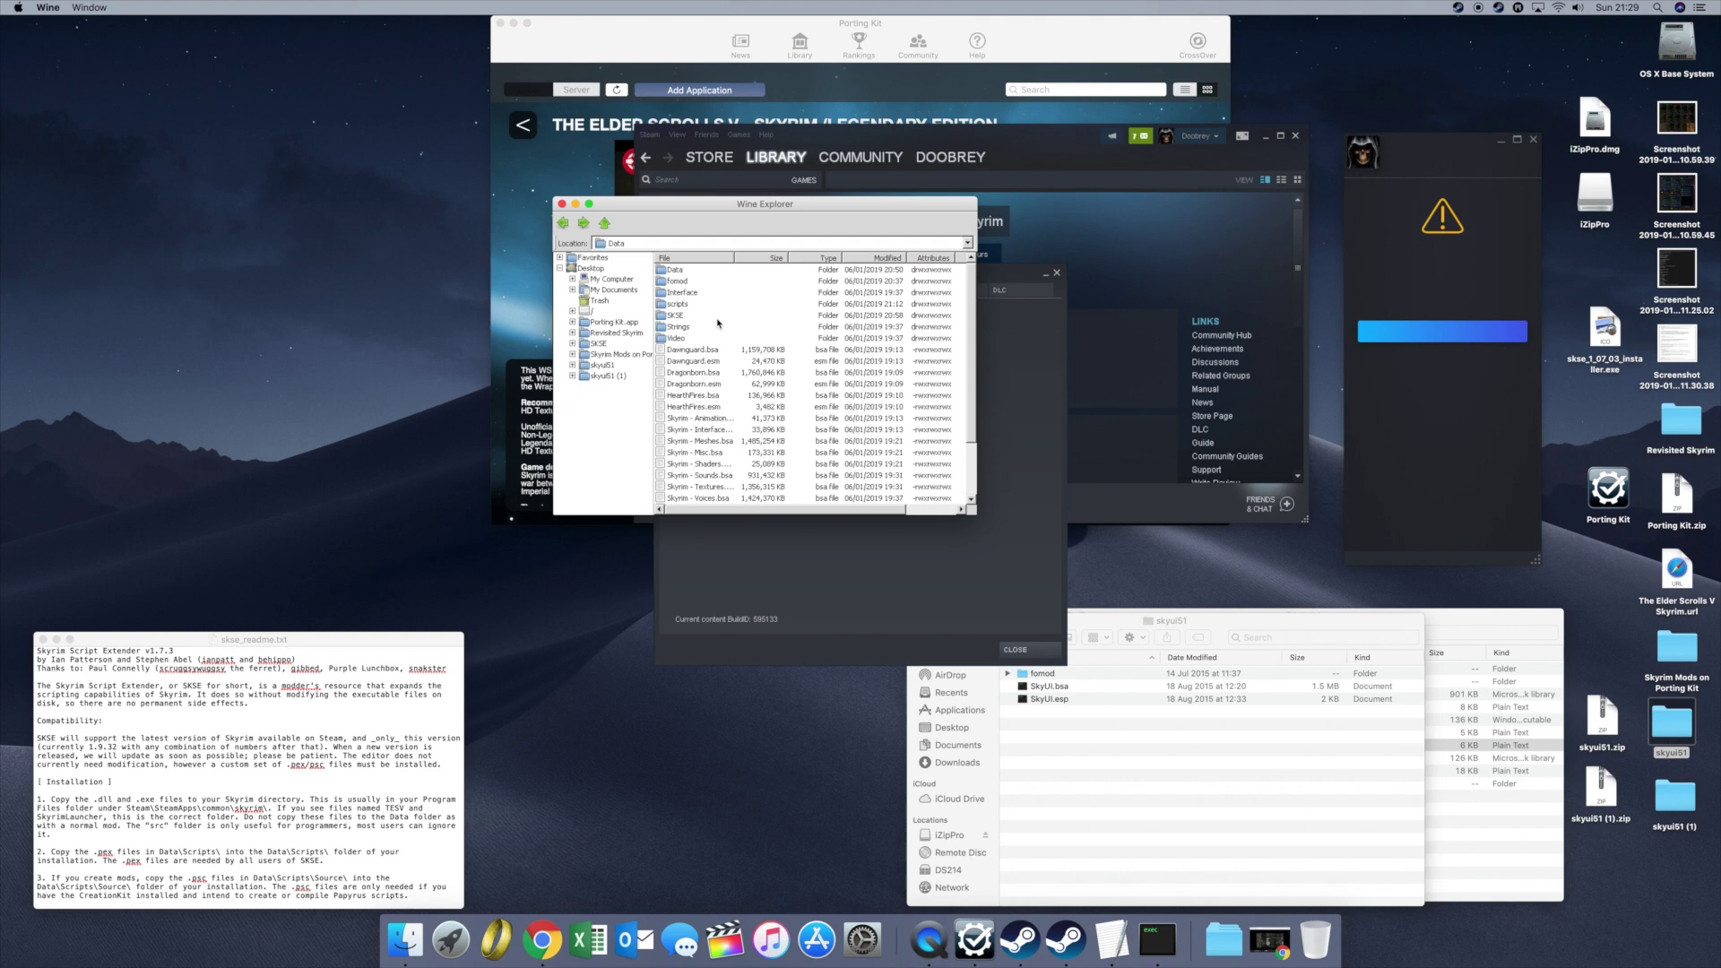
click(601, 366)
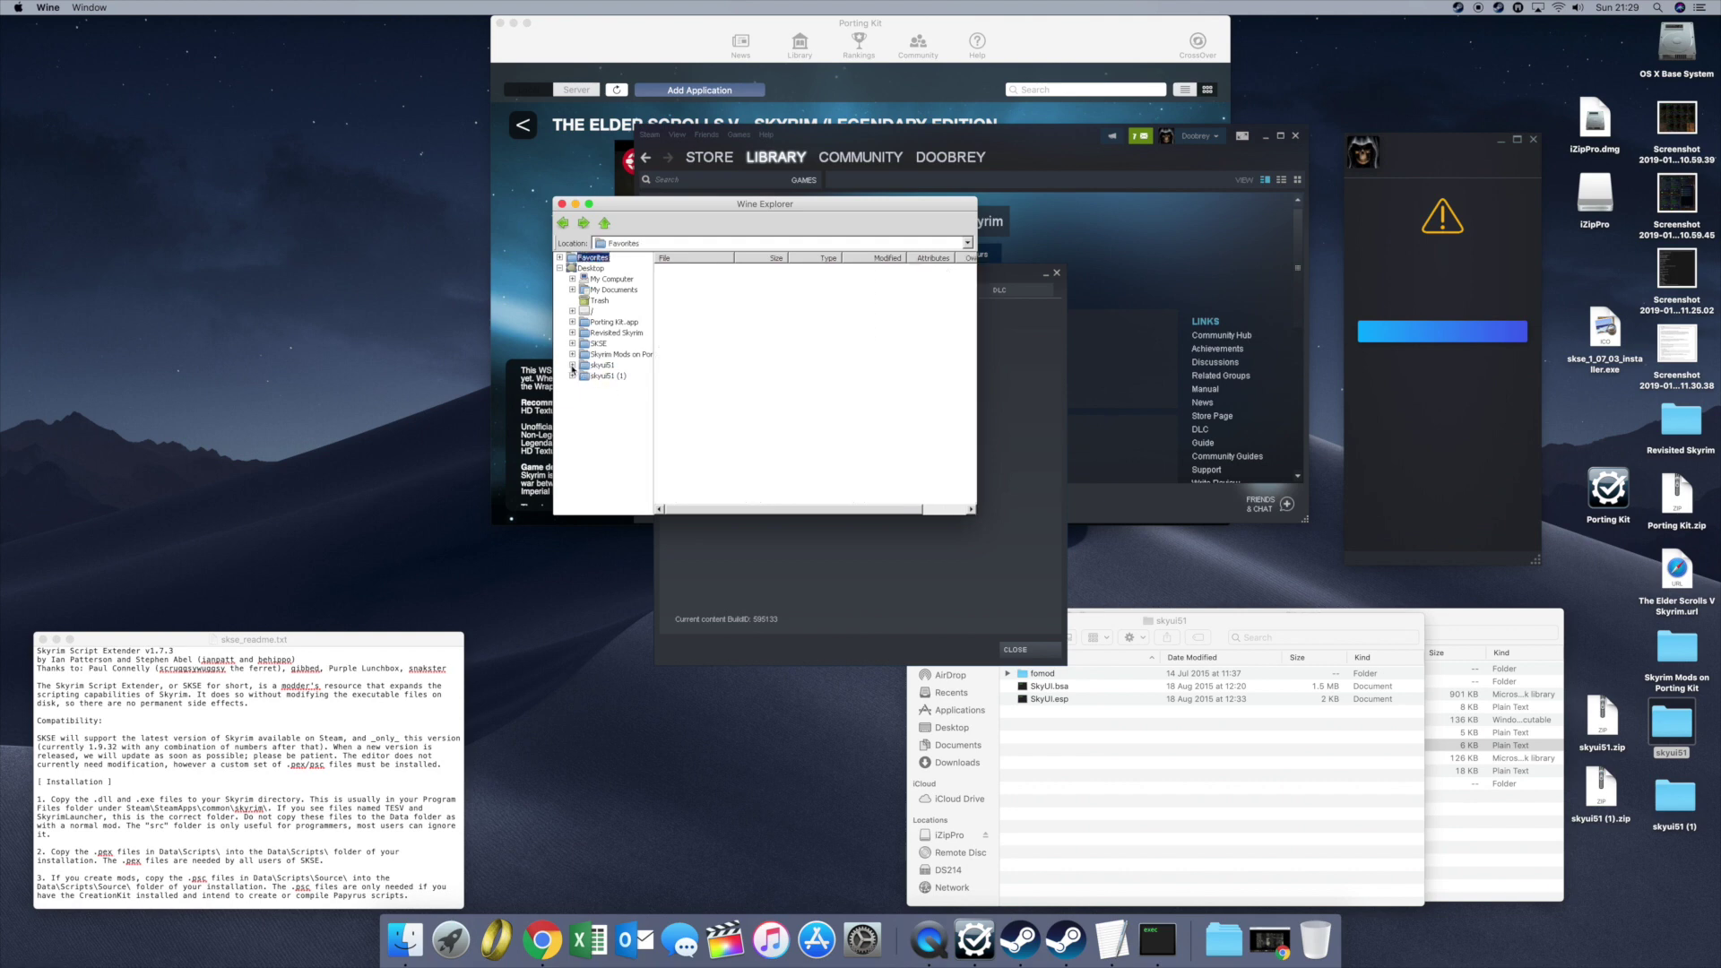
drag(718, 350, 683, 276)
right_click(683, 276)
click(708, 349)
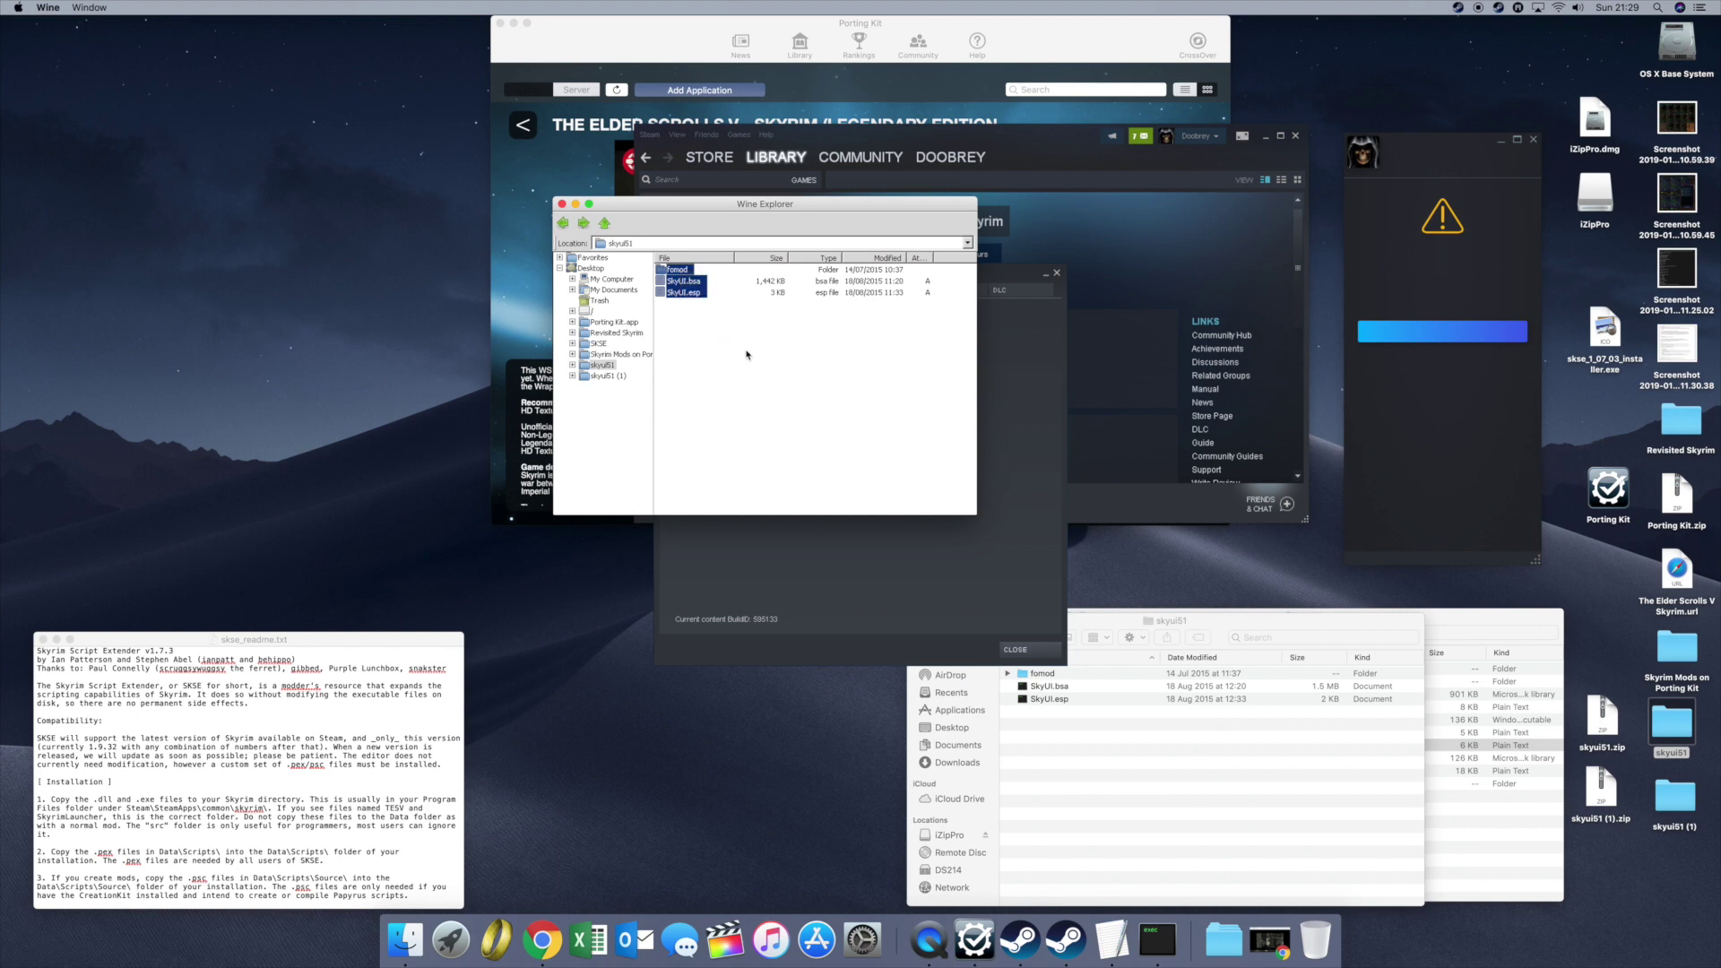
Step: Return to Skyrim's Data folder, then go to the Mac disk root and open Applications
click(564, 224)
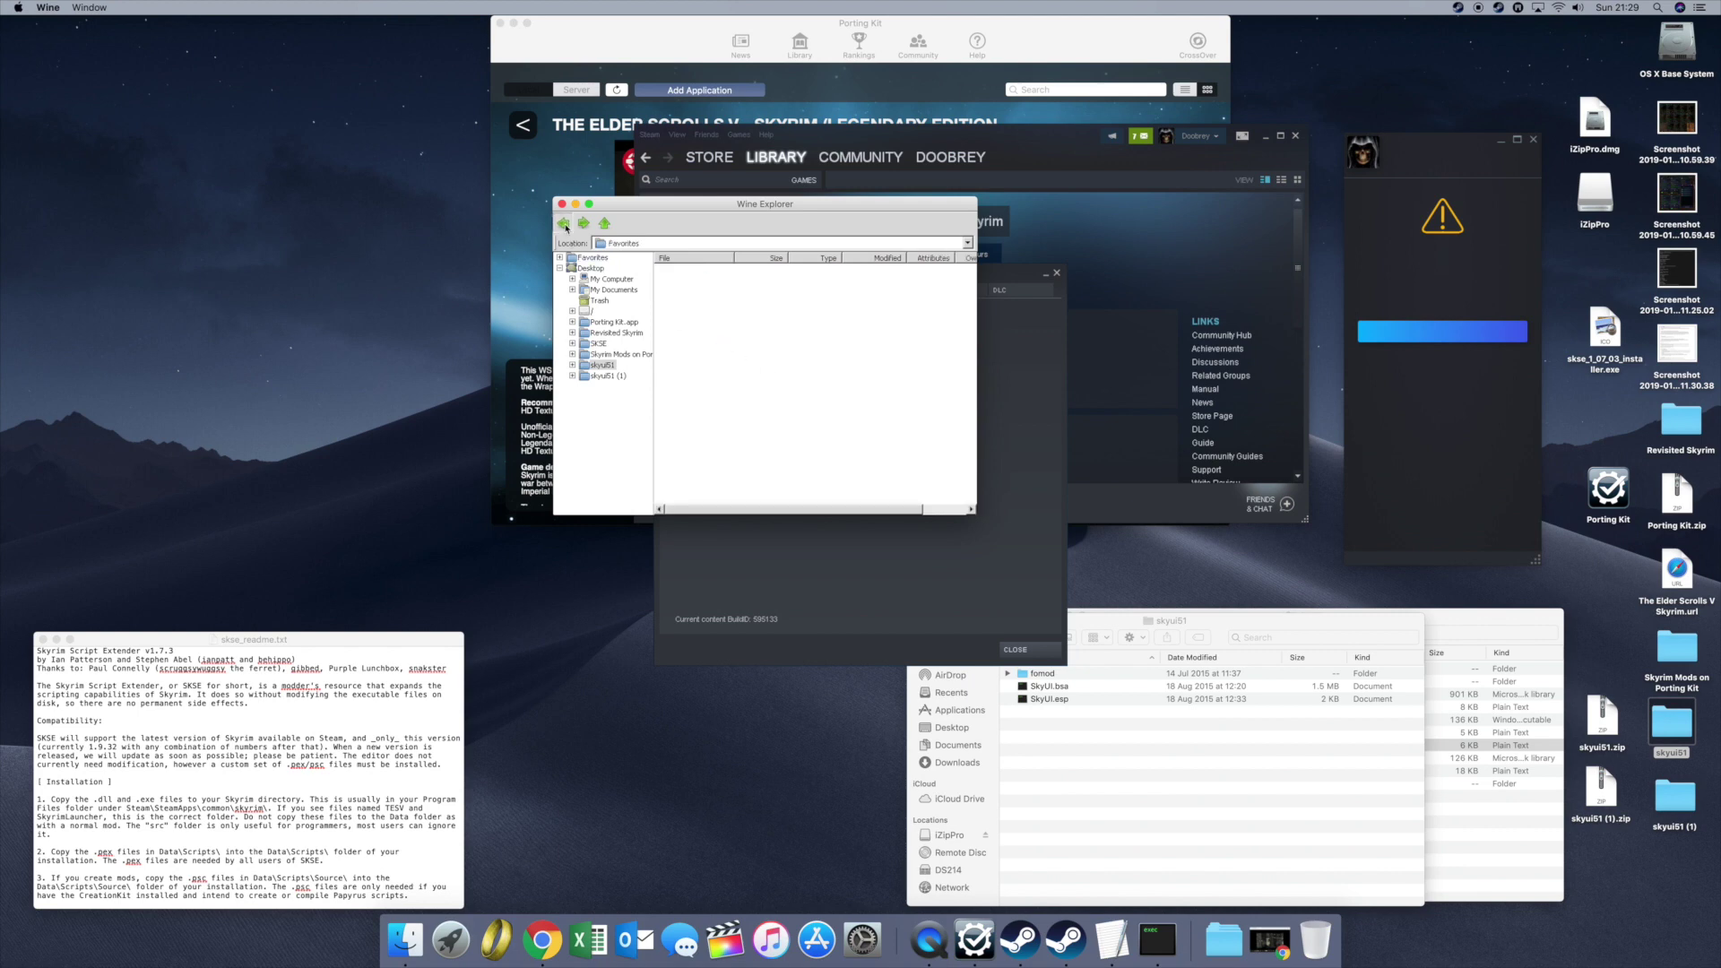
right_click(727, 386)
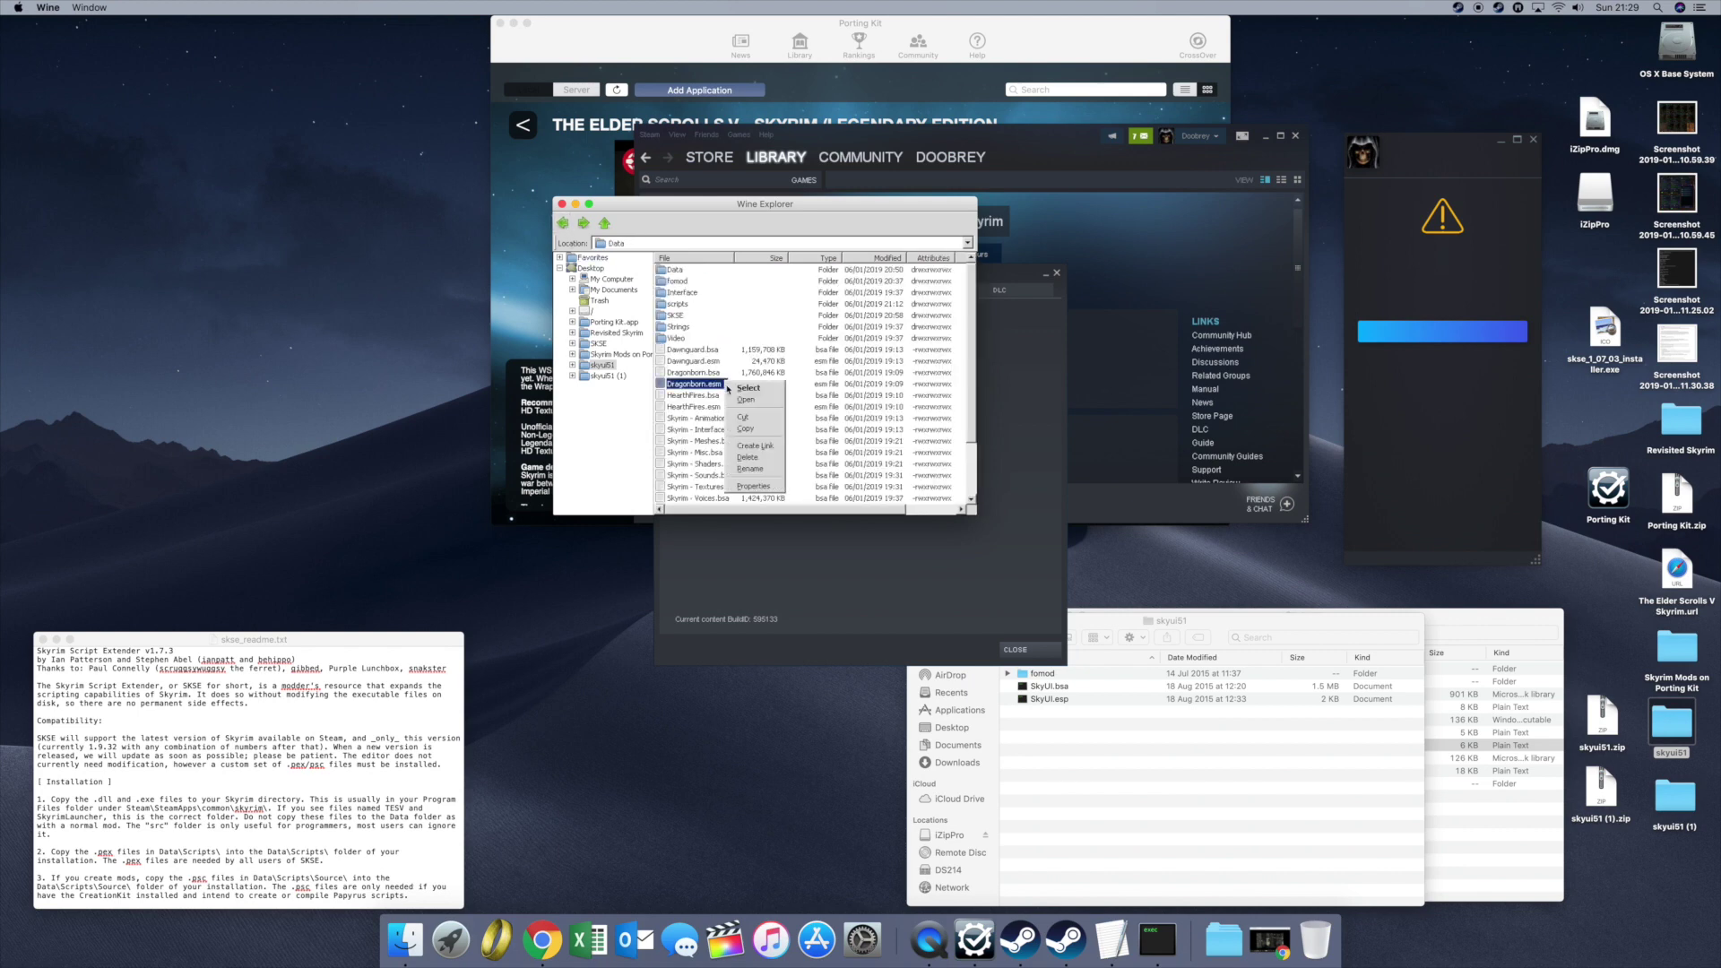
right_click(728, 359)
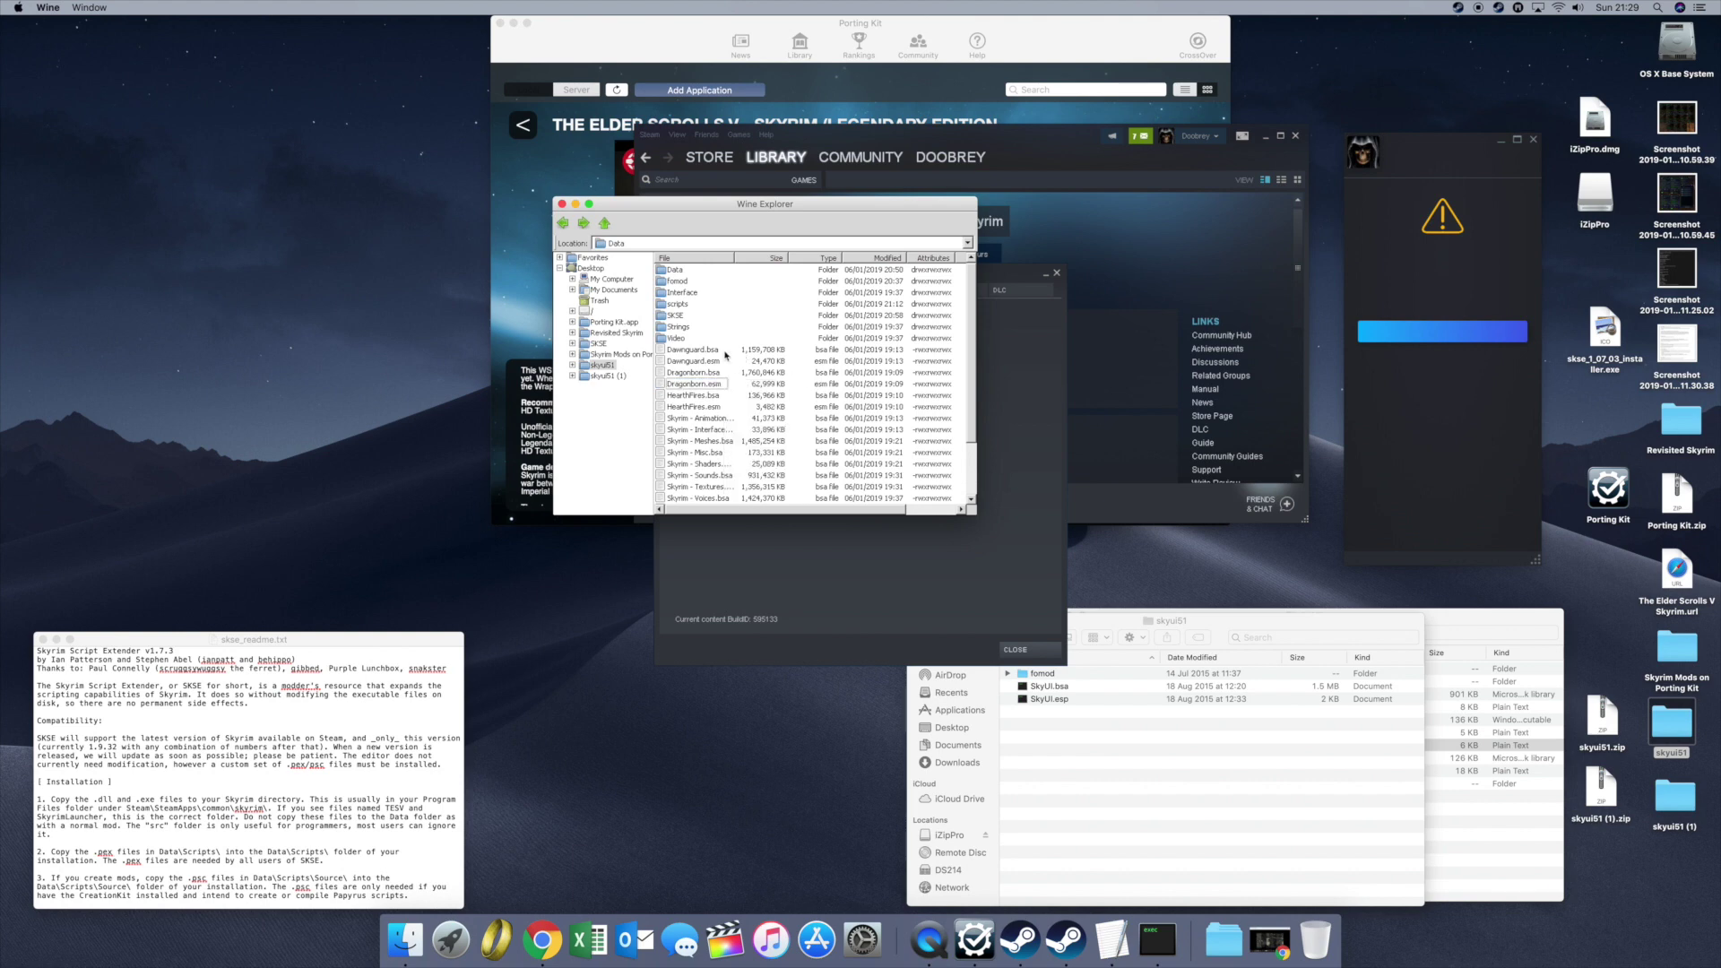
click(807, 378)
click(591, 313)
double_click(683, 270)
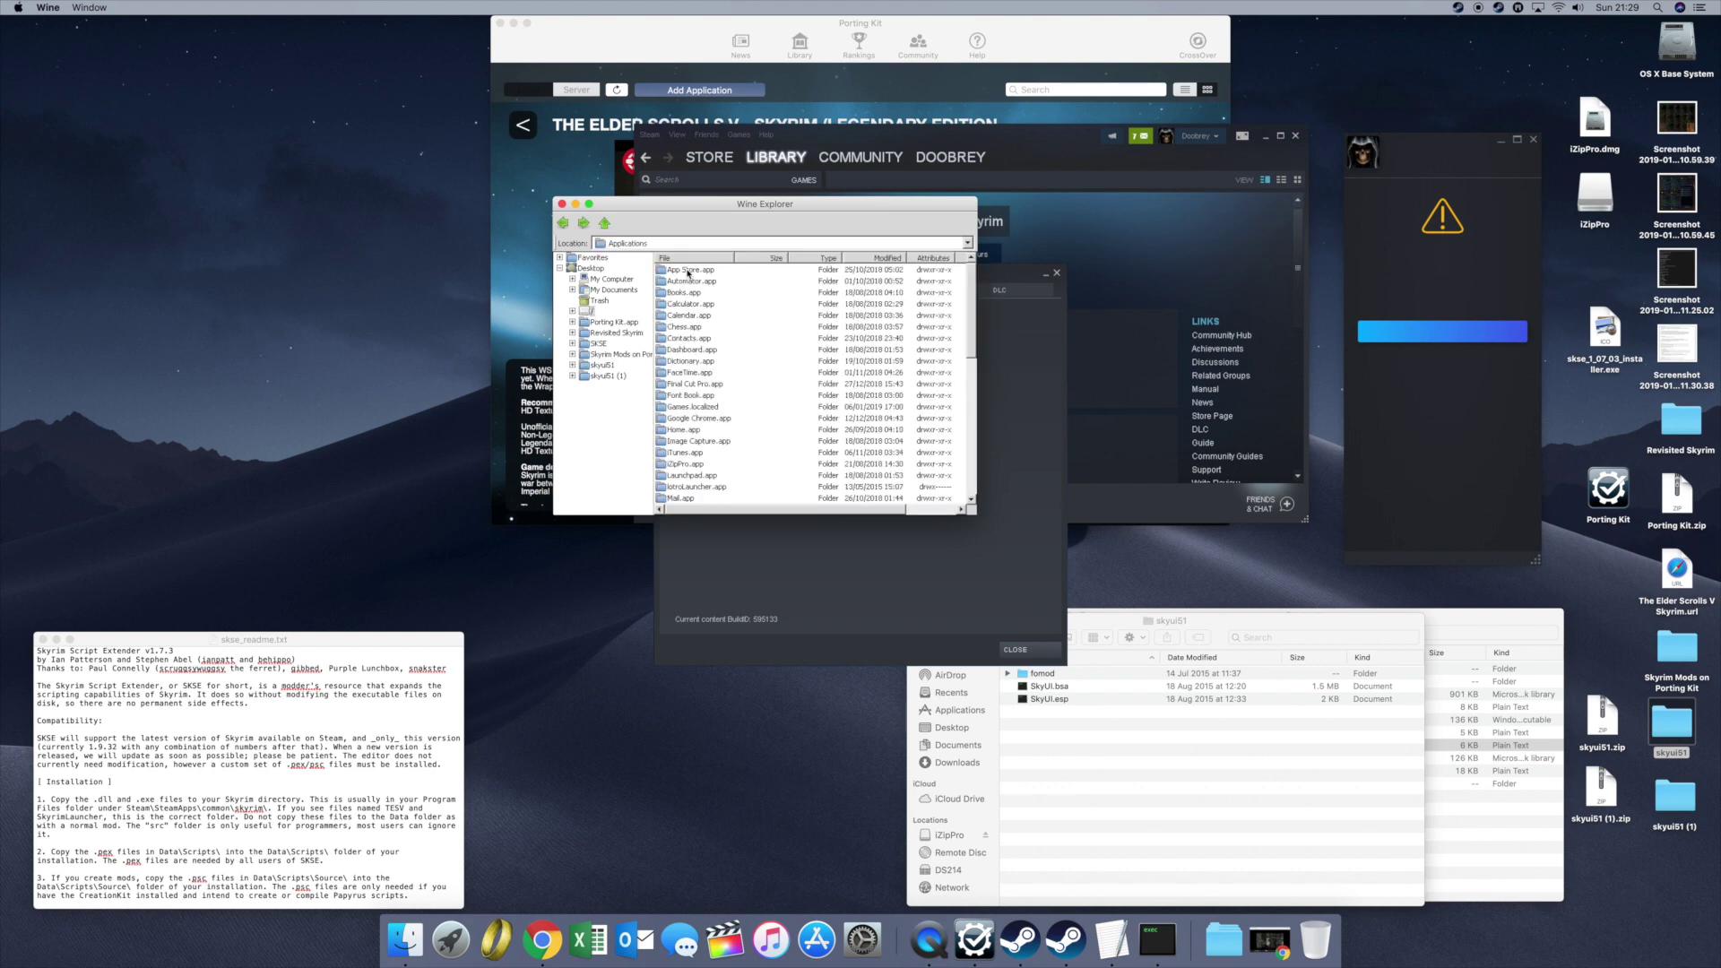
Step: Navigate Games > Skyrim bundle > drive_c > Program Files > Steam > steamapps > common > Skyrim > Data
double_click(704, 408)
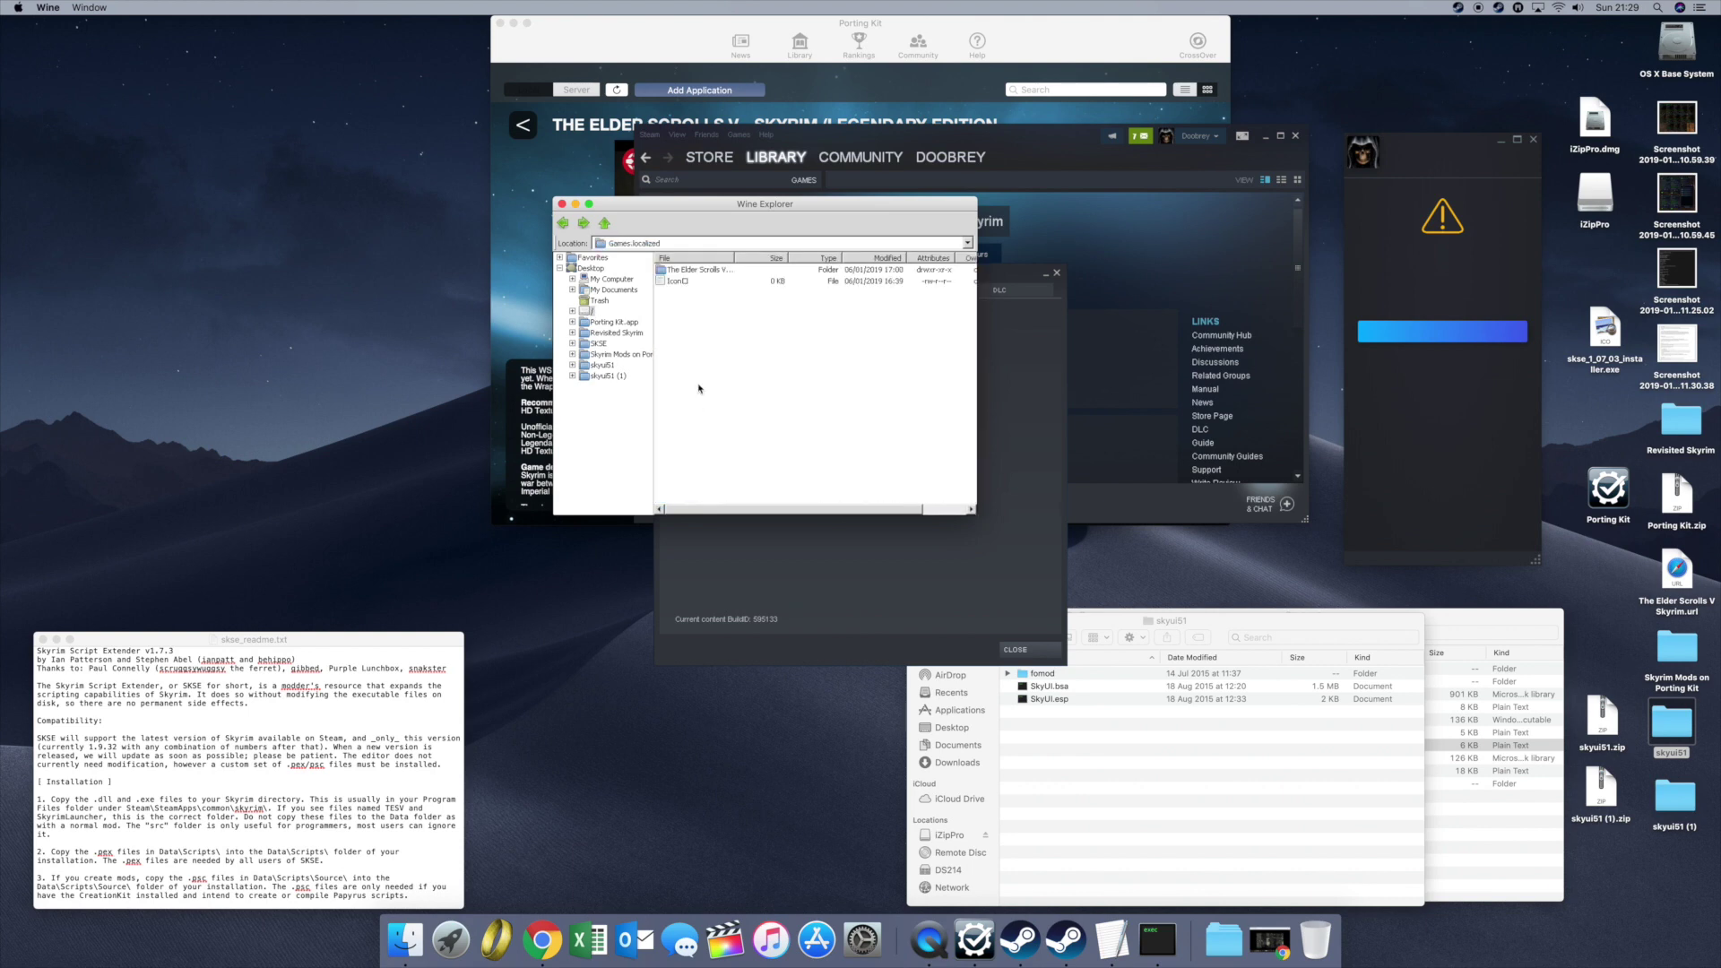
double_click(691, 270)
double_click(687, 292)
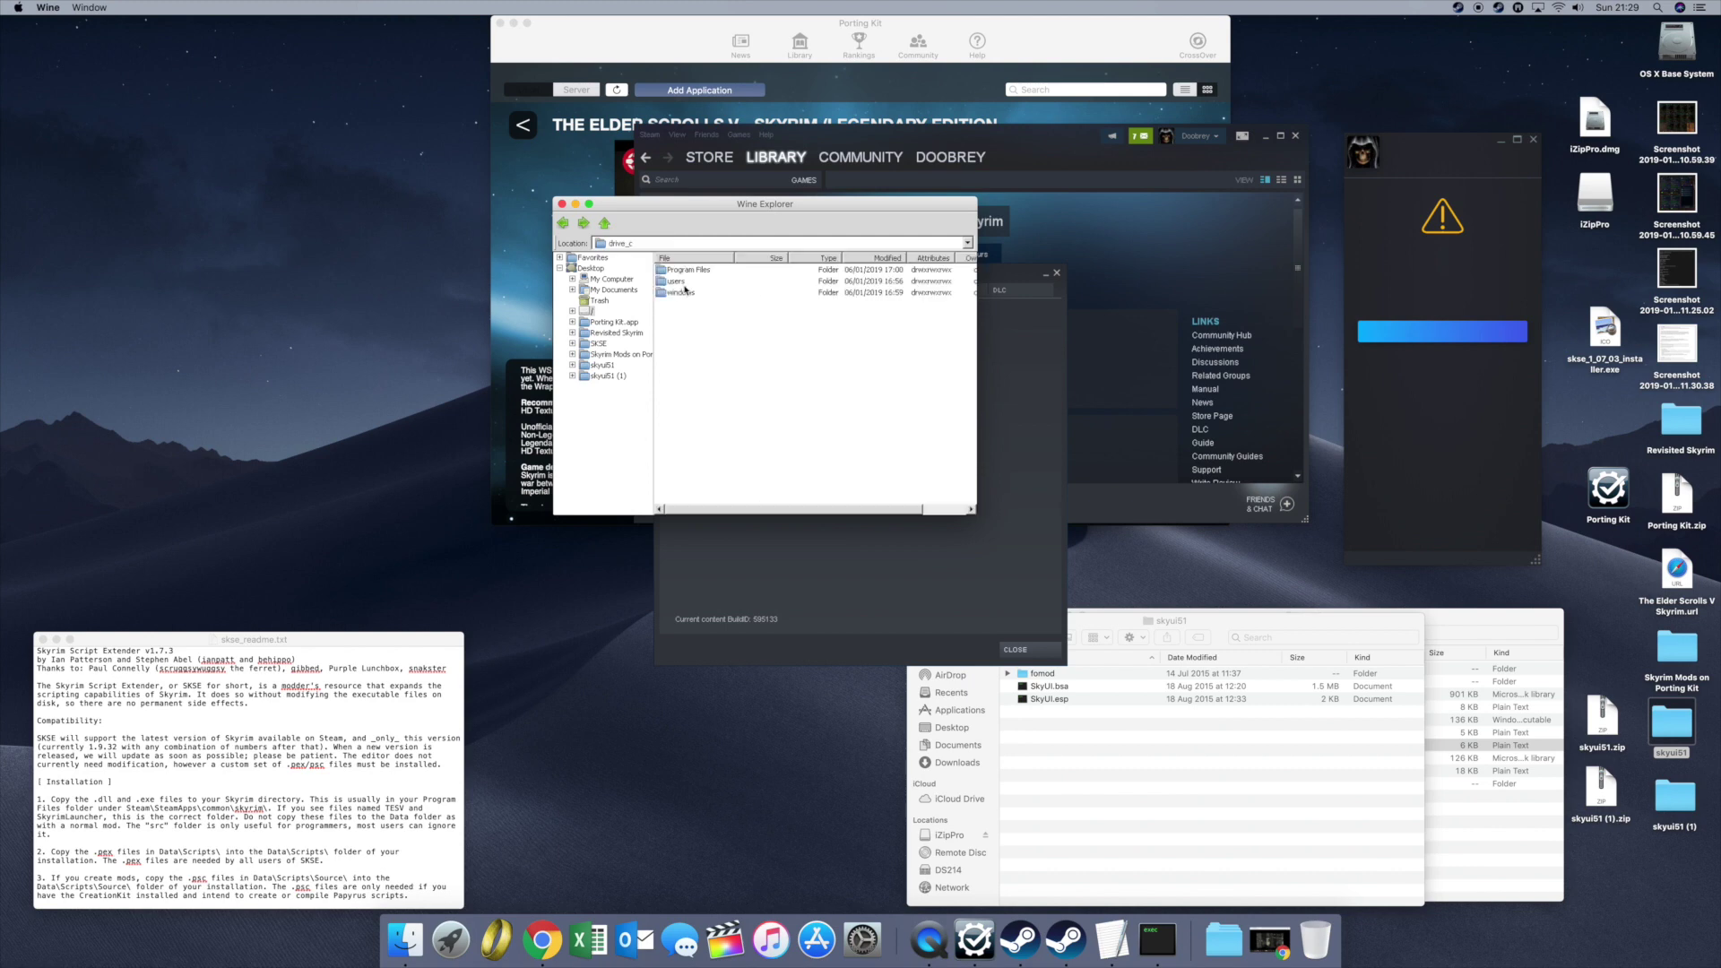
double_click(684, 269)
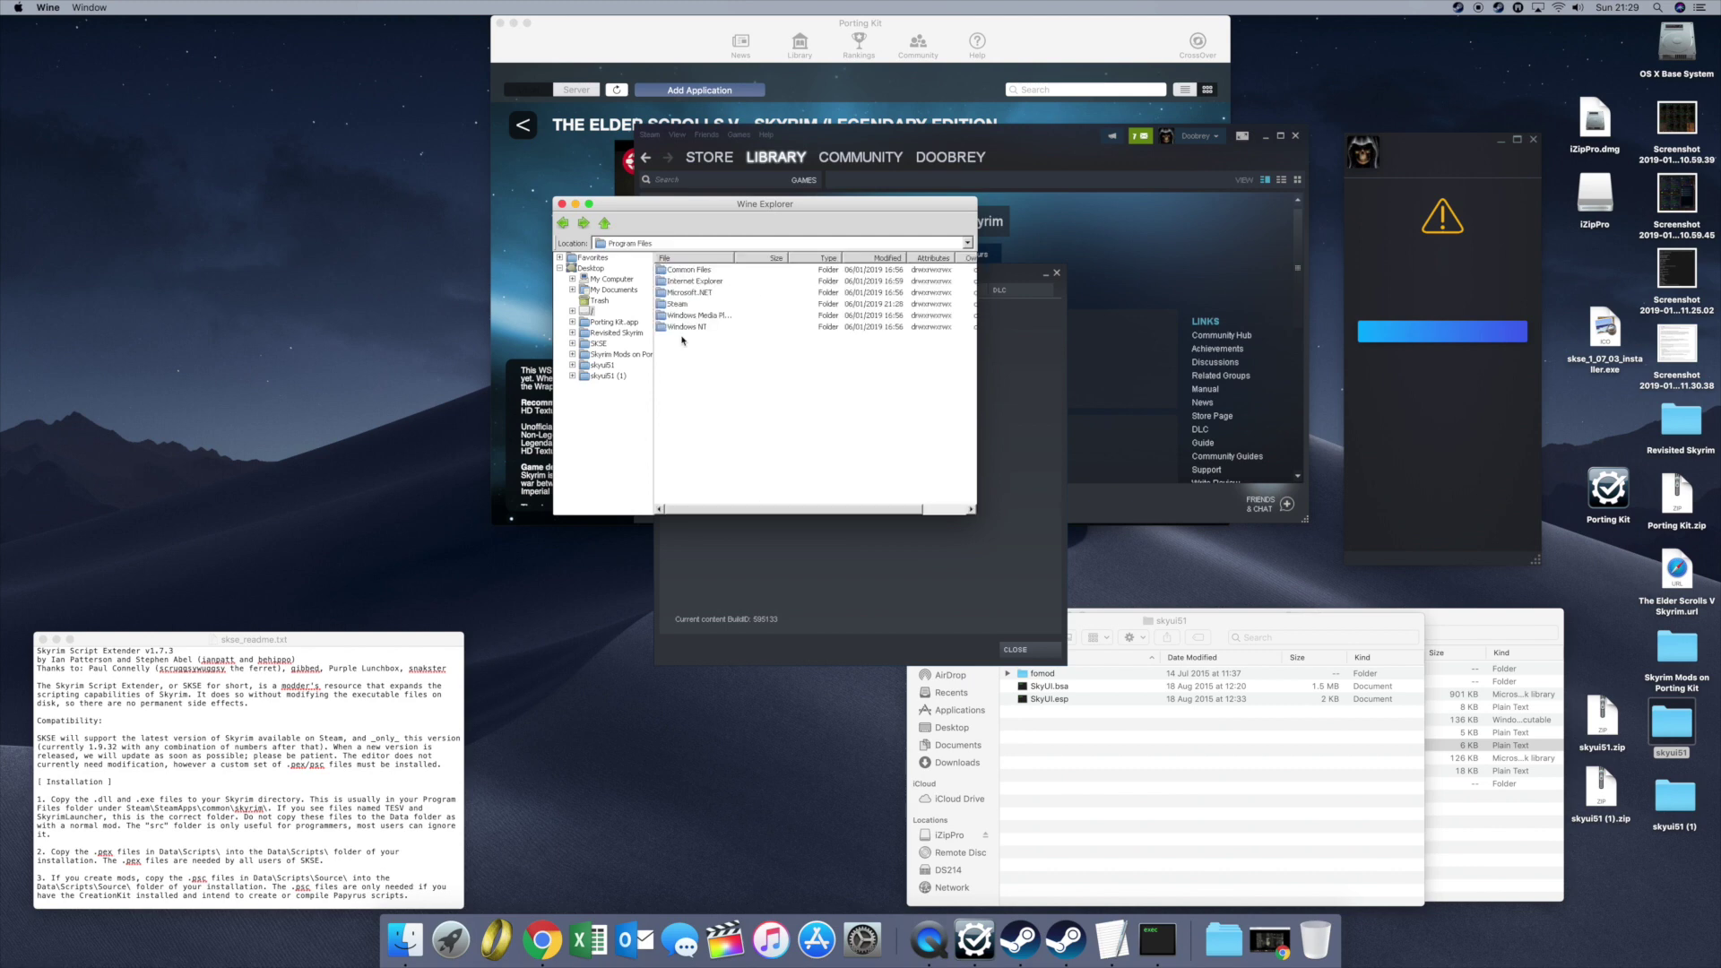
double_click(678, 304)
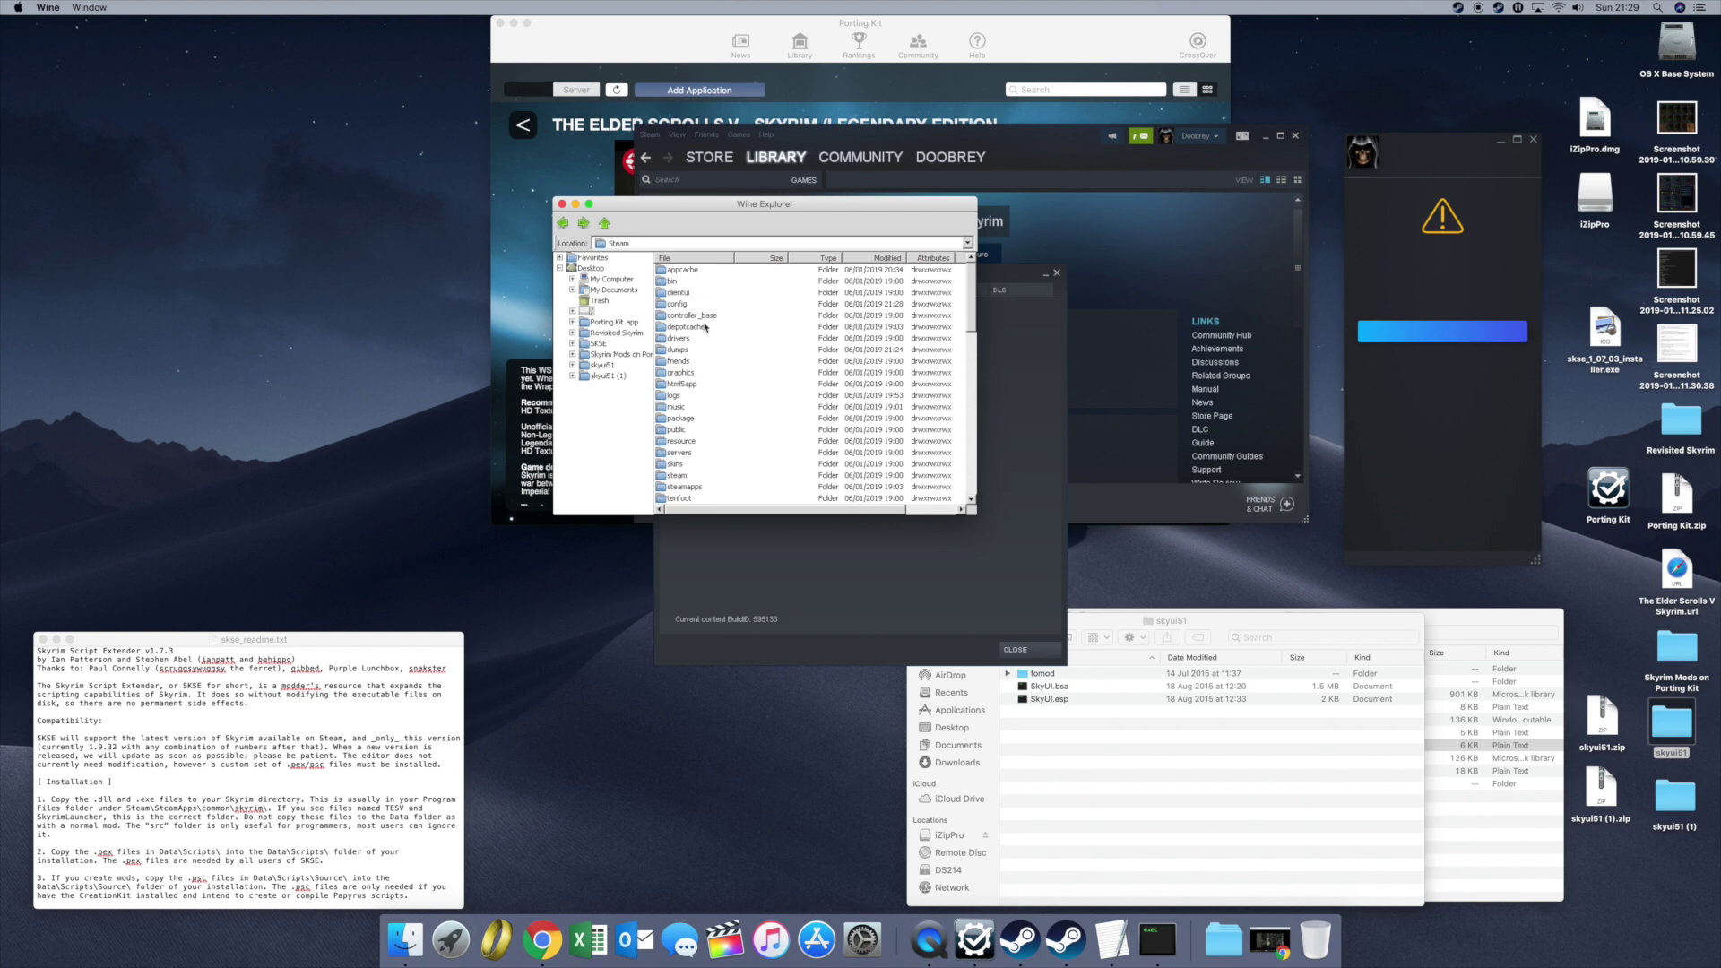
double_click(684, 487)
double_click(679, 270)
click(675, 270)
double_click(676, 269)
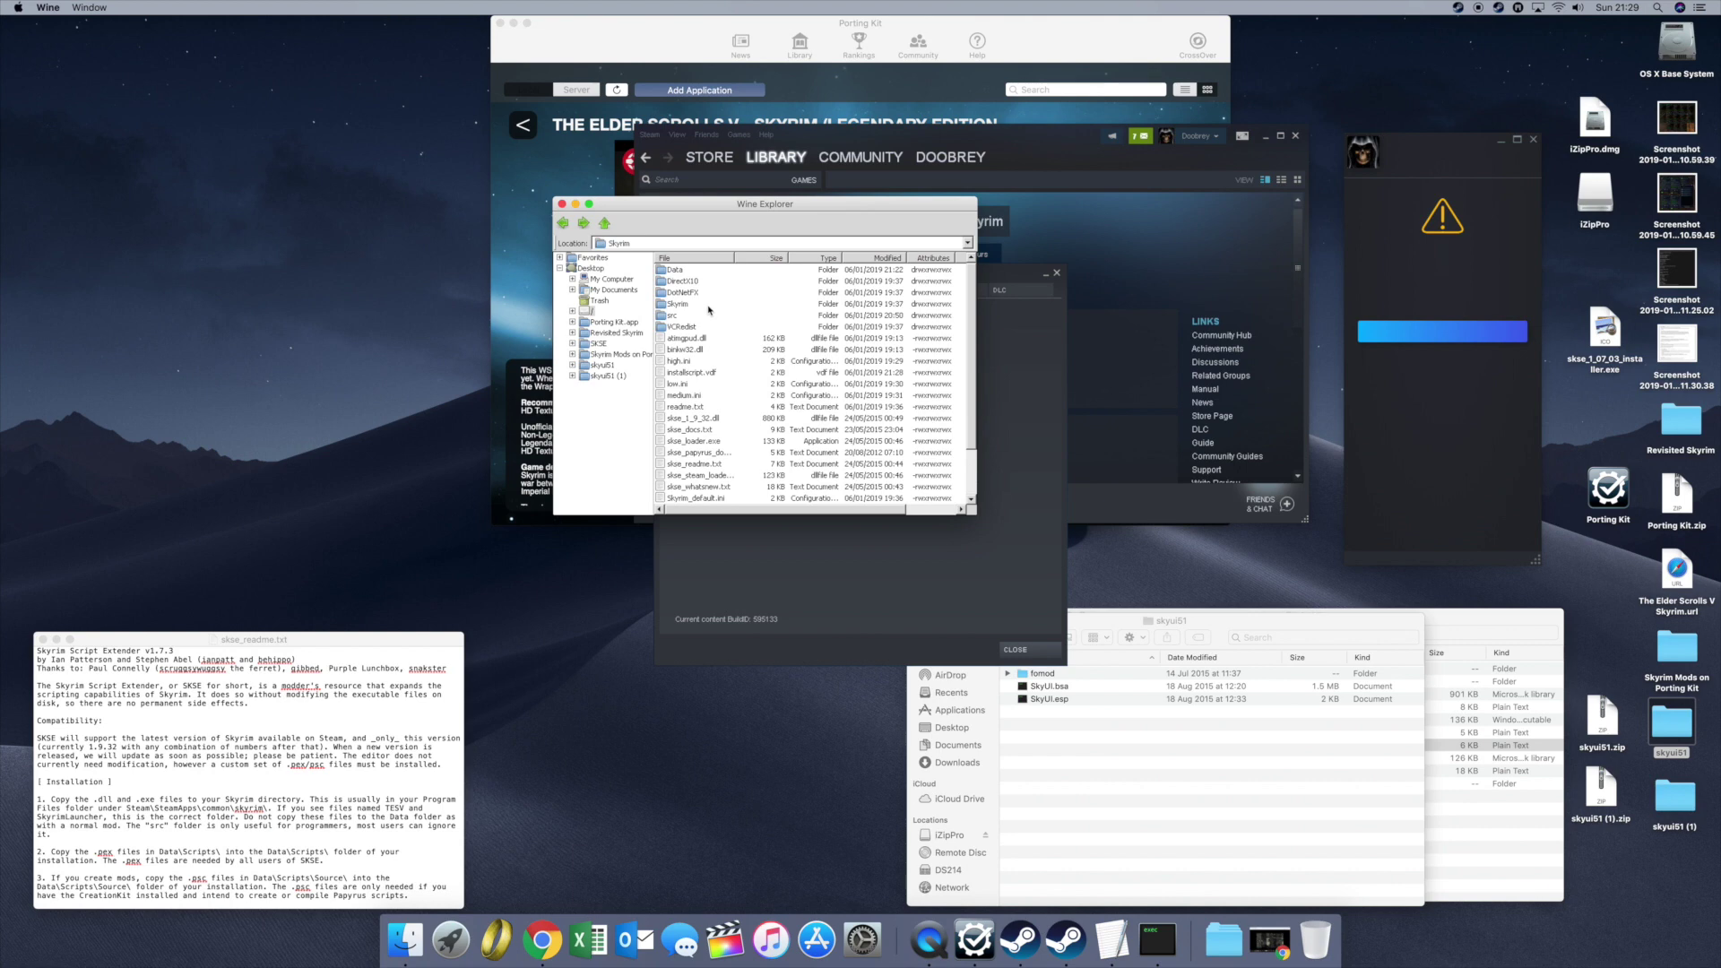
double_click(682, 270)
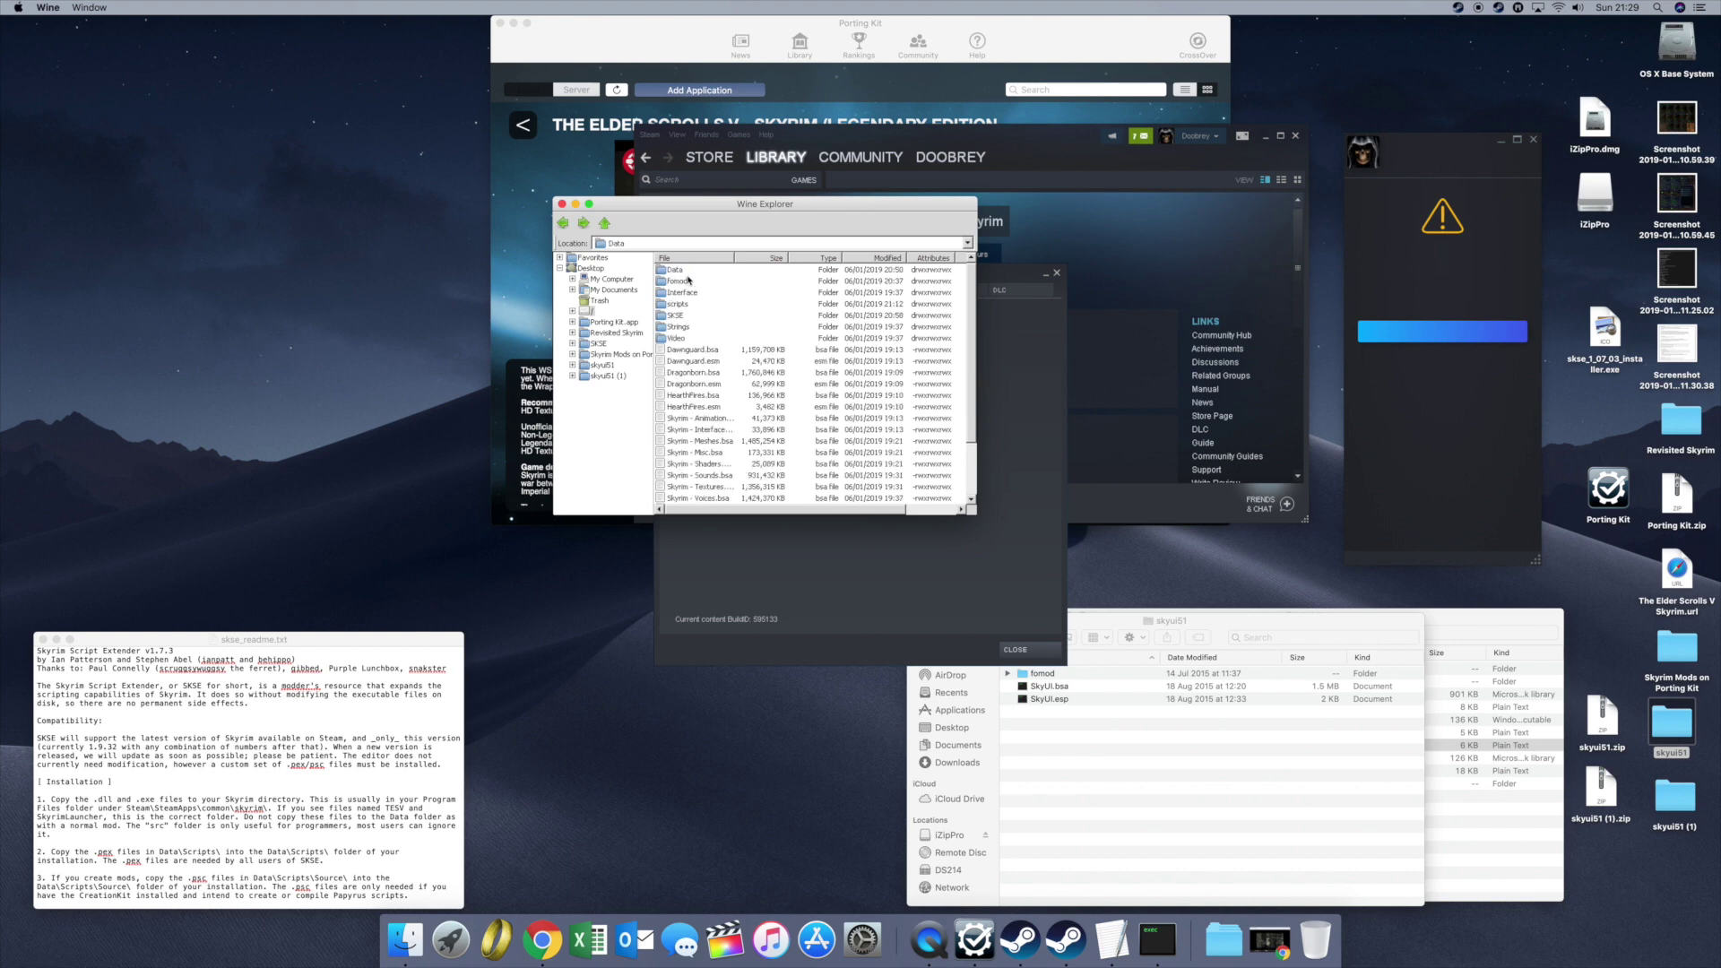
Step: Paste the SkyUI files into Data, replacing SkyUI.bsa and SkyUI.esp, then bring Finder's SKSE folder forward
right_click(727, 396)
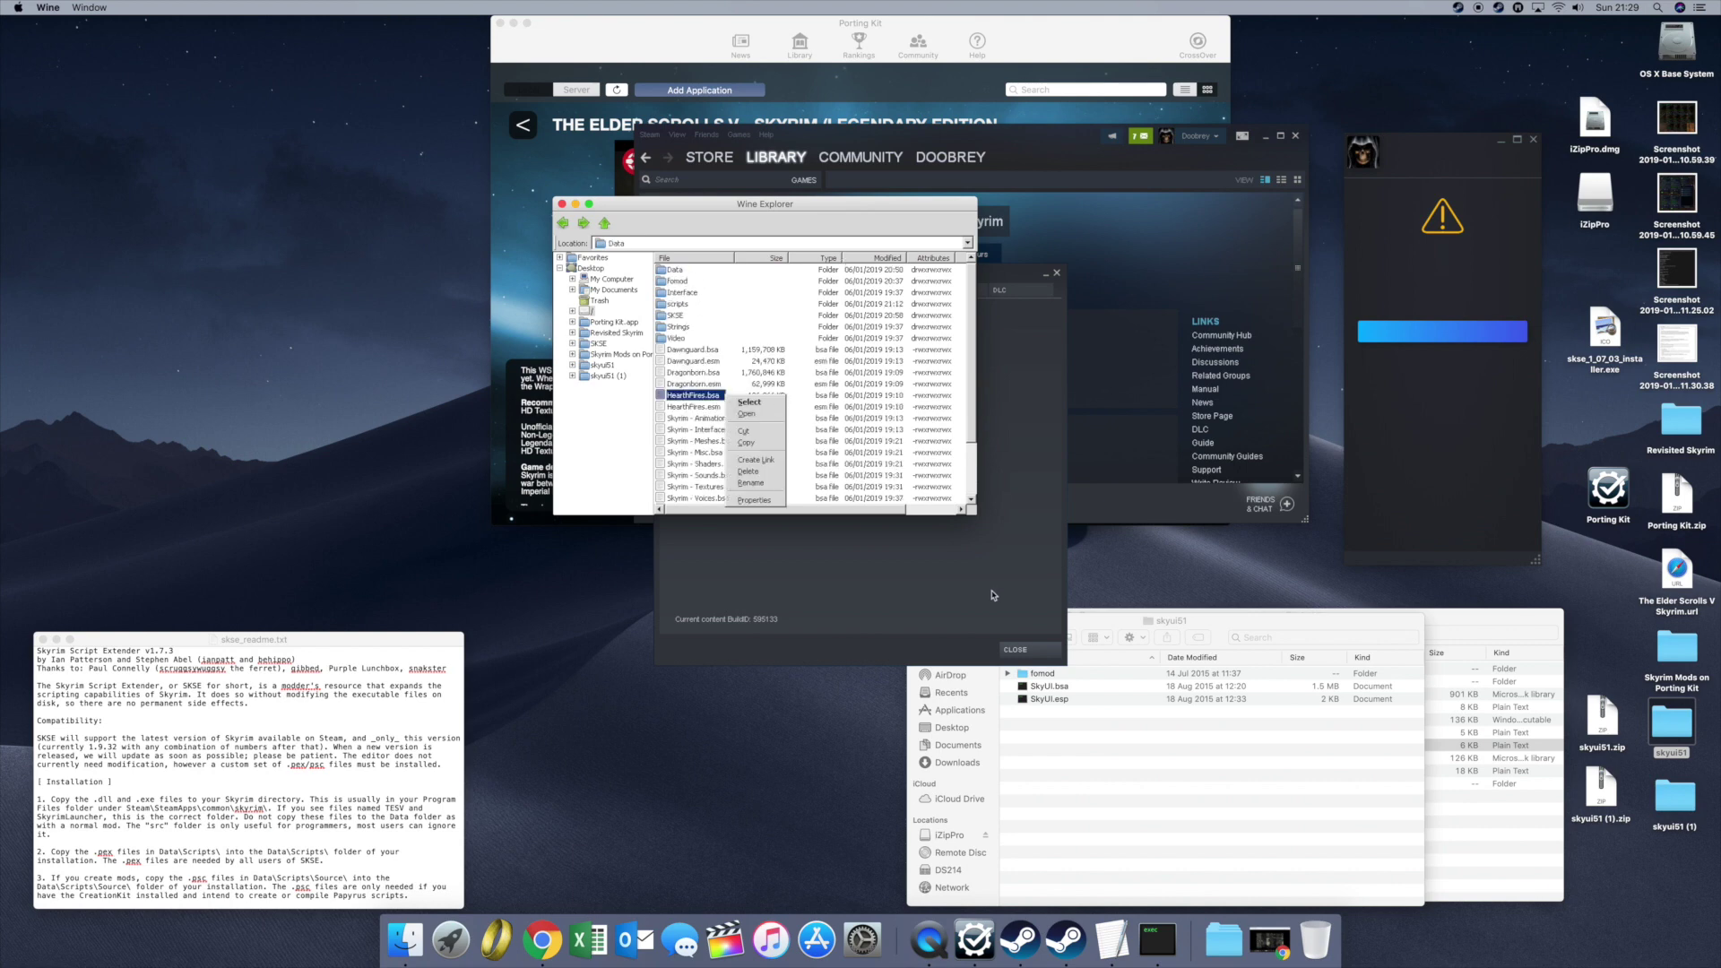
key(Escape)
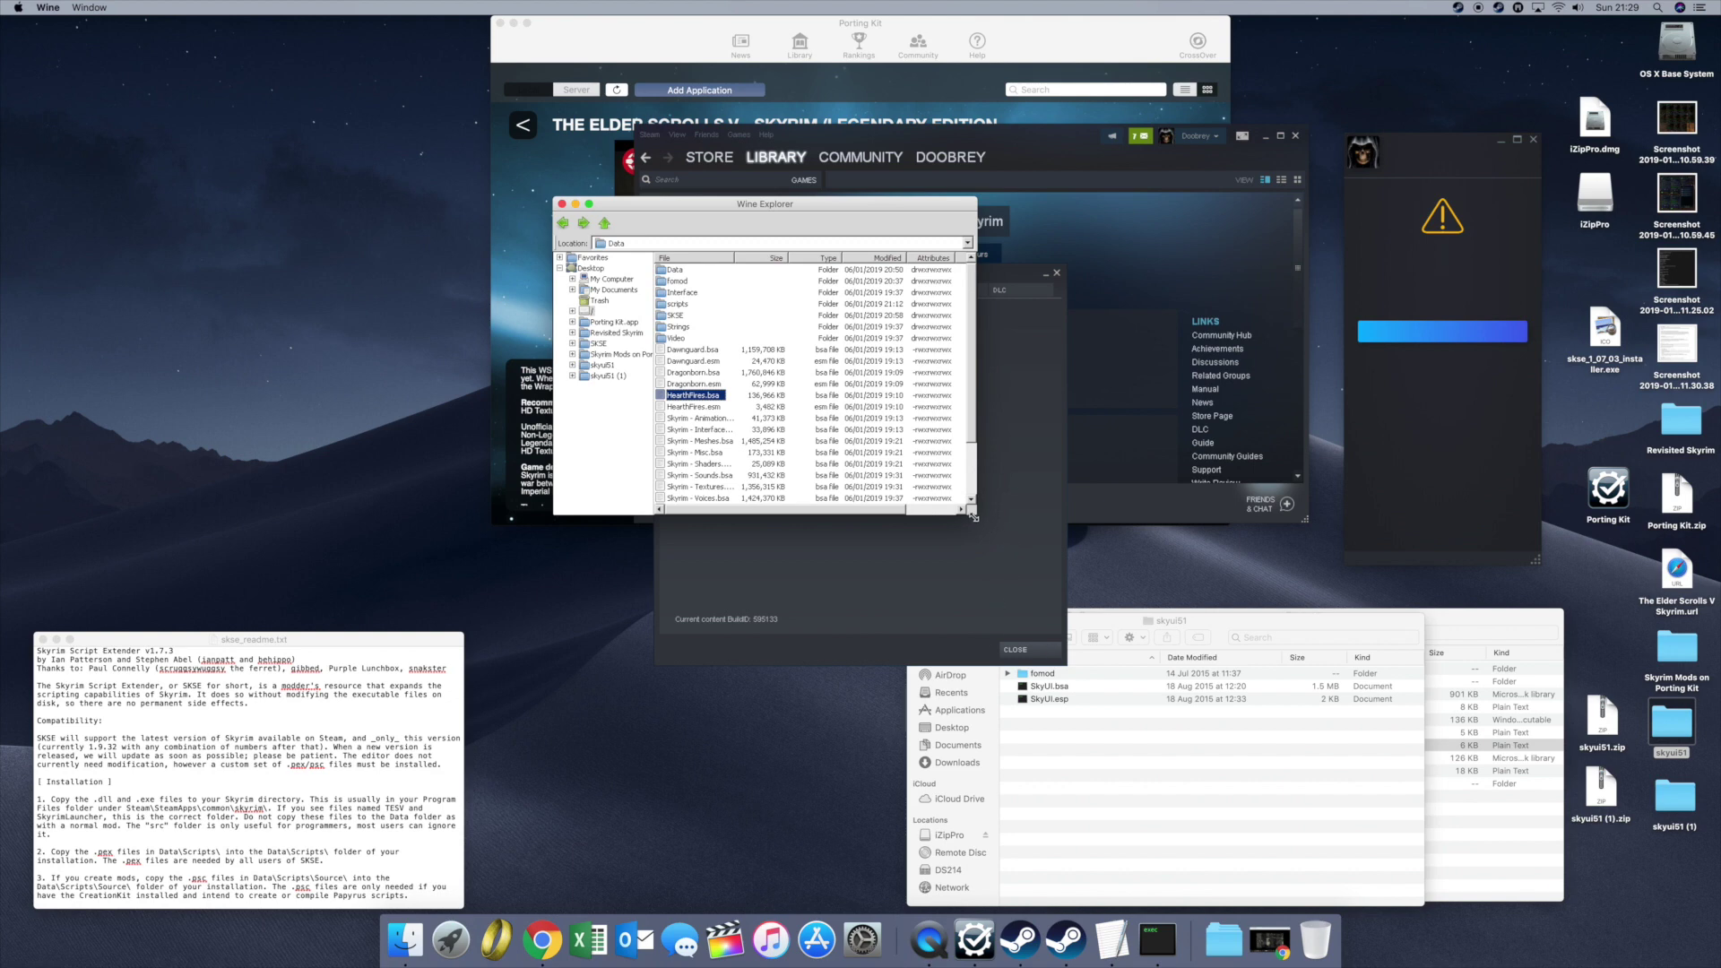
drag(973, 518, 1203, 680)
right_click(769, 621)
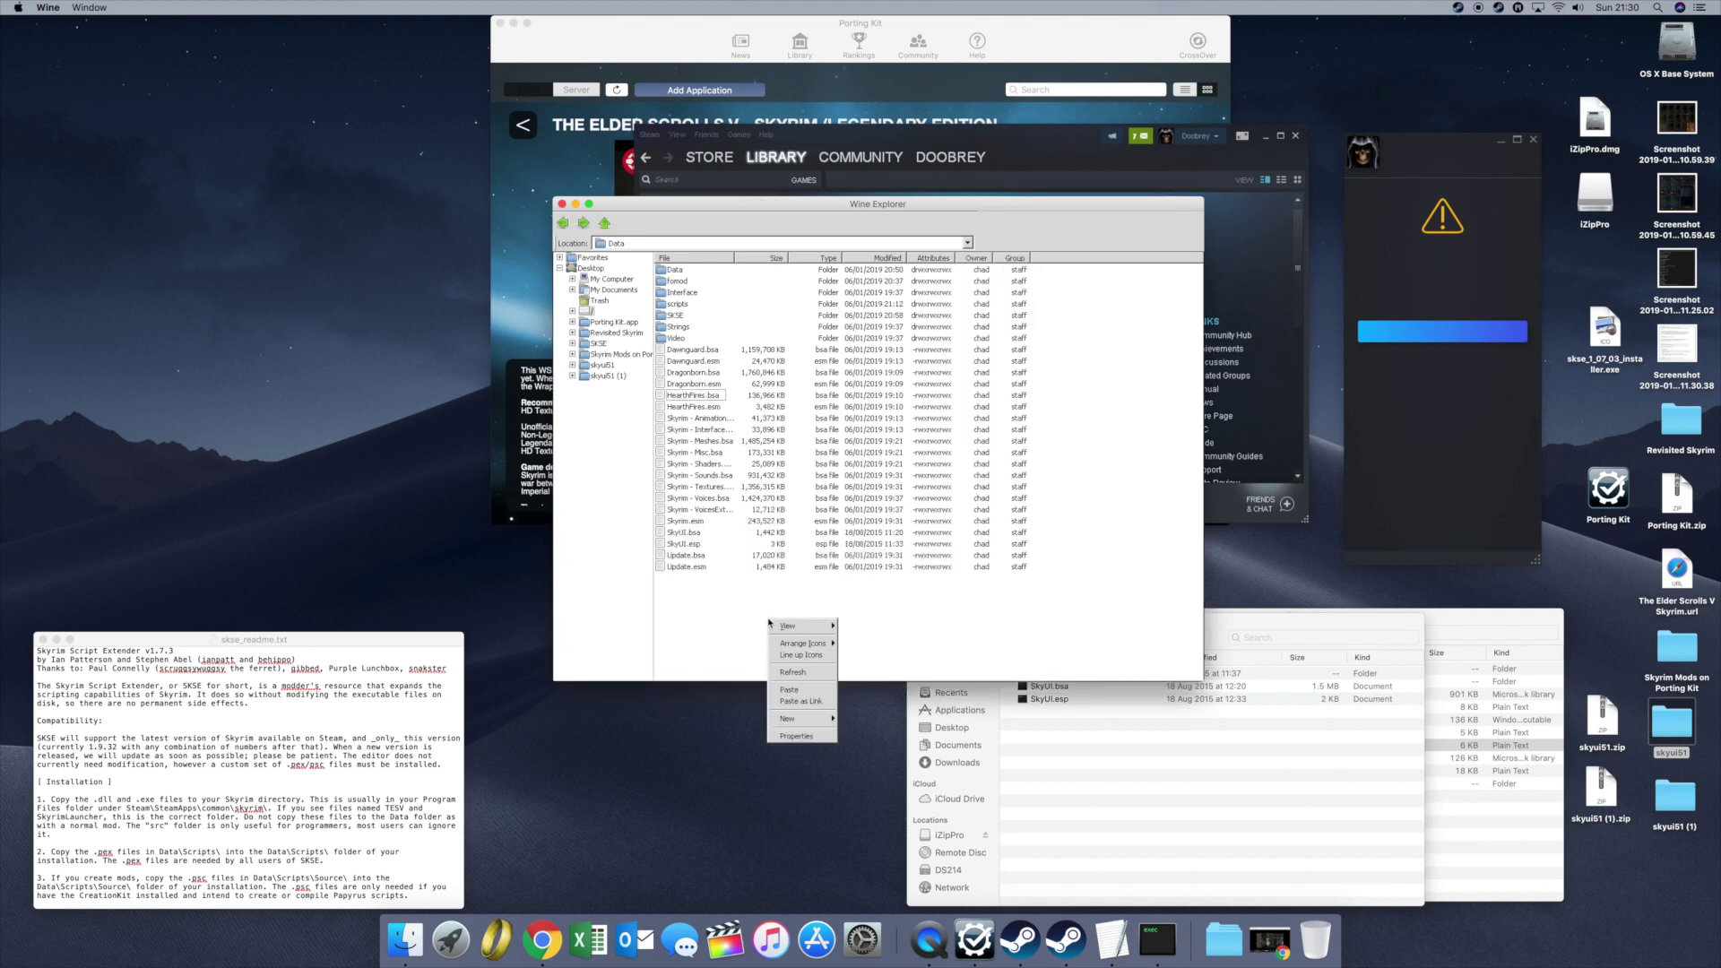
click(801, 691)
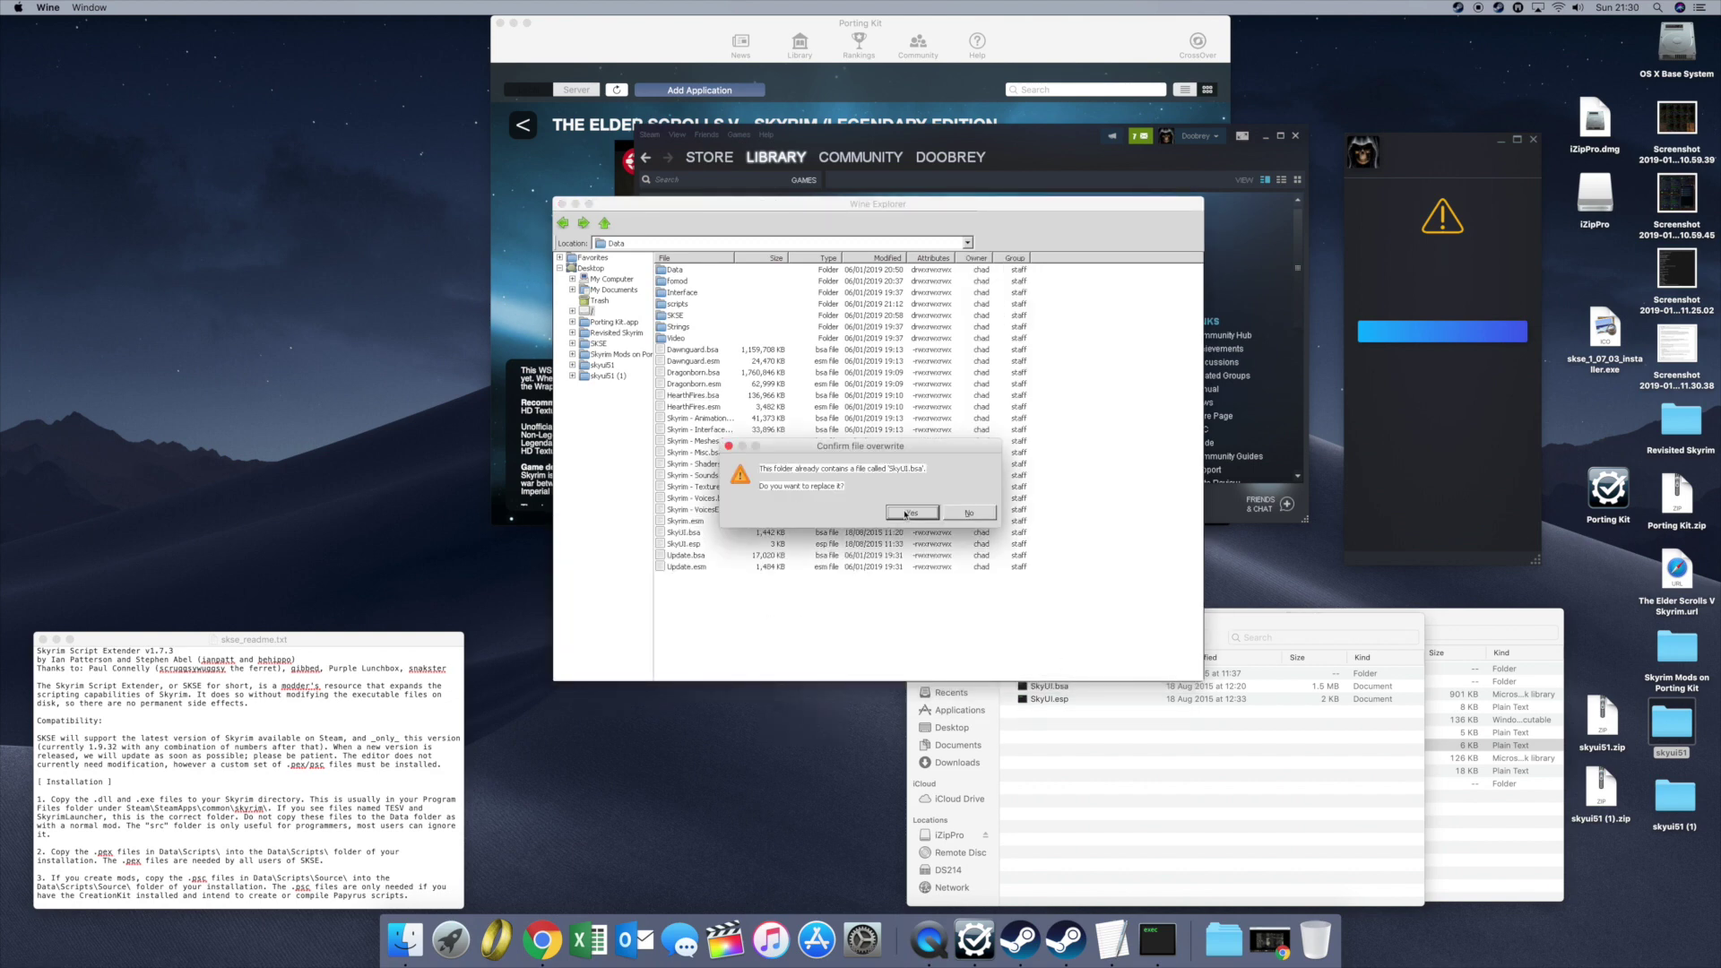
key(Return)
click(911, 512)
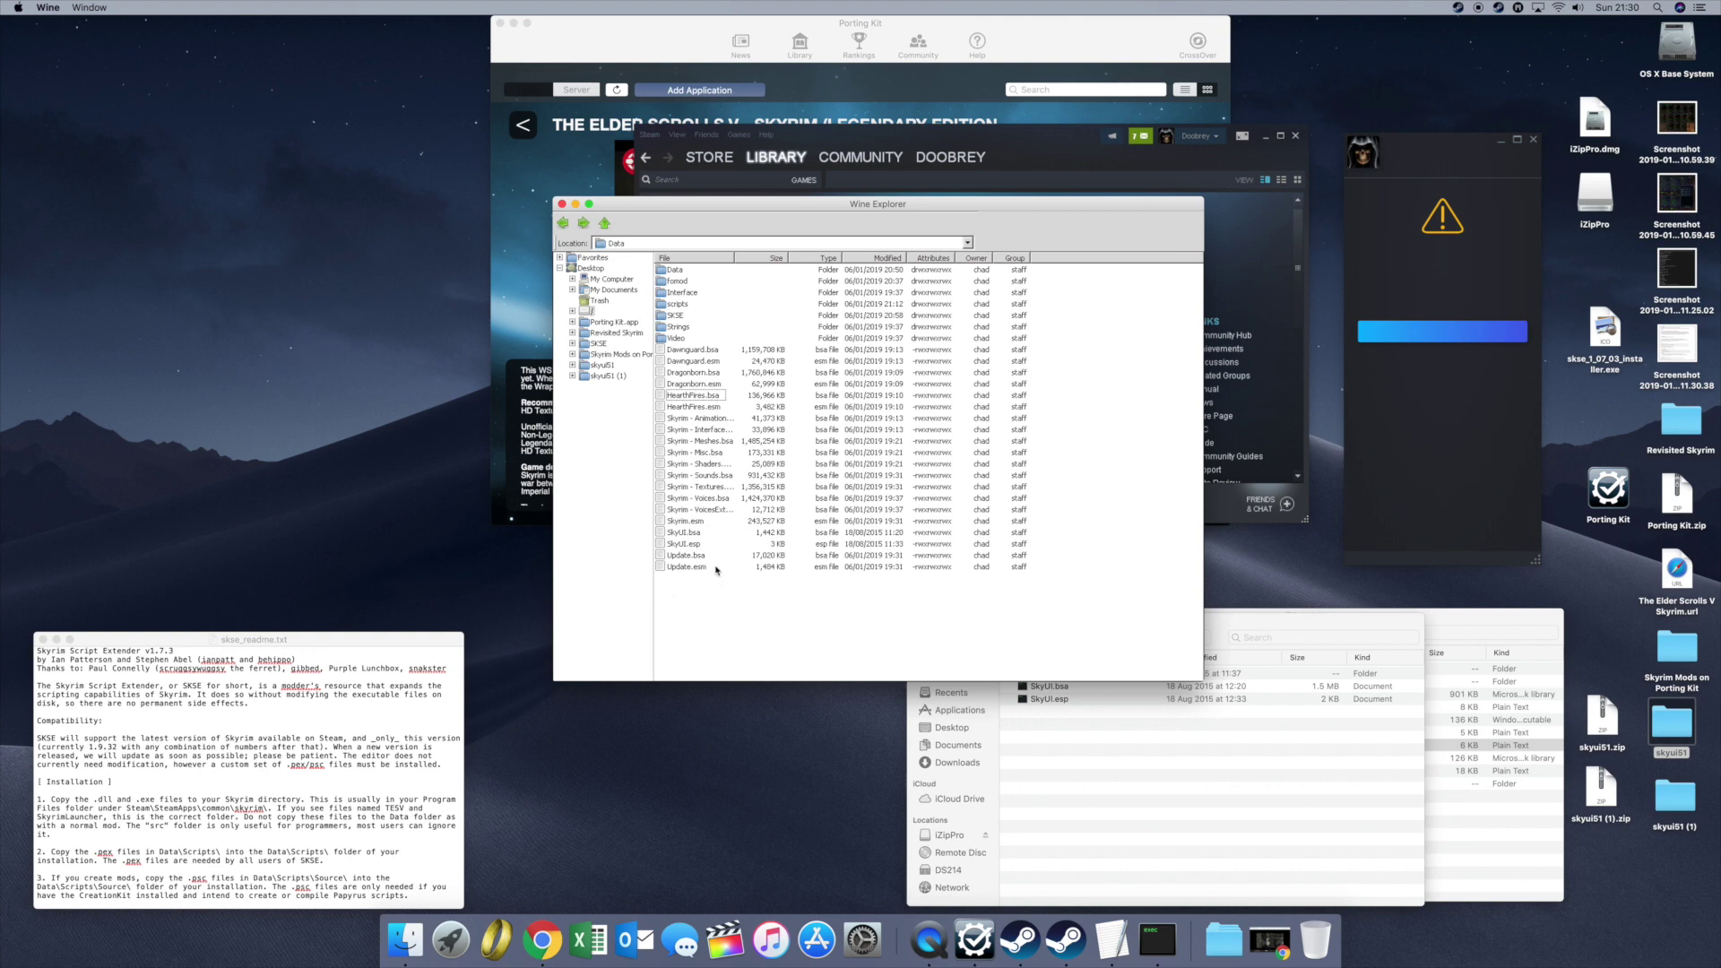
click(1295, 870)
click(1459, 618)
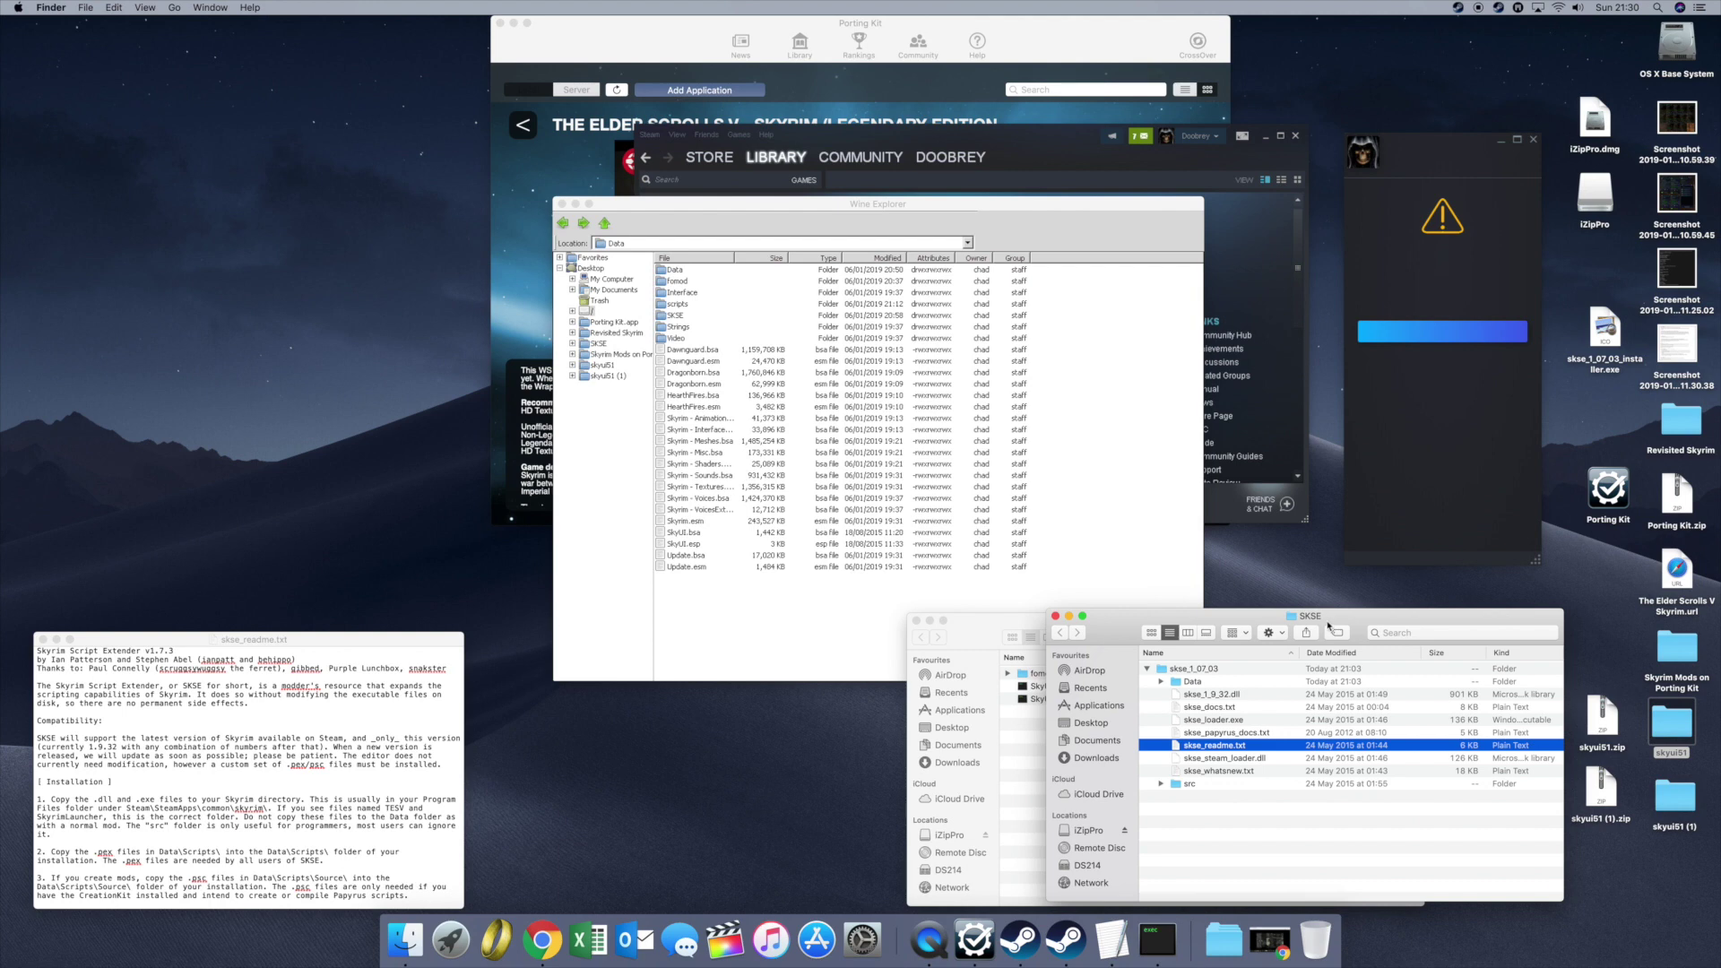
Step: Close the Wine file browser and launch The Elder Scrolls V: Skyrim from the Steam library
click(983, 782)
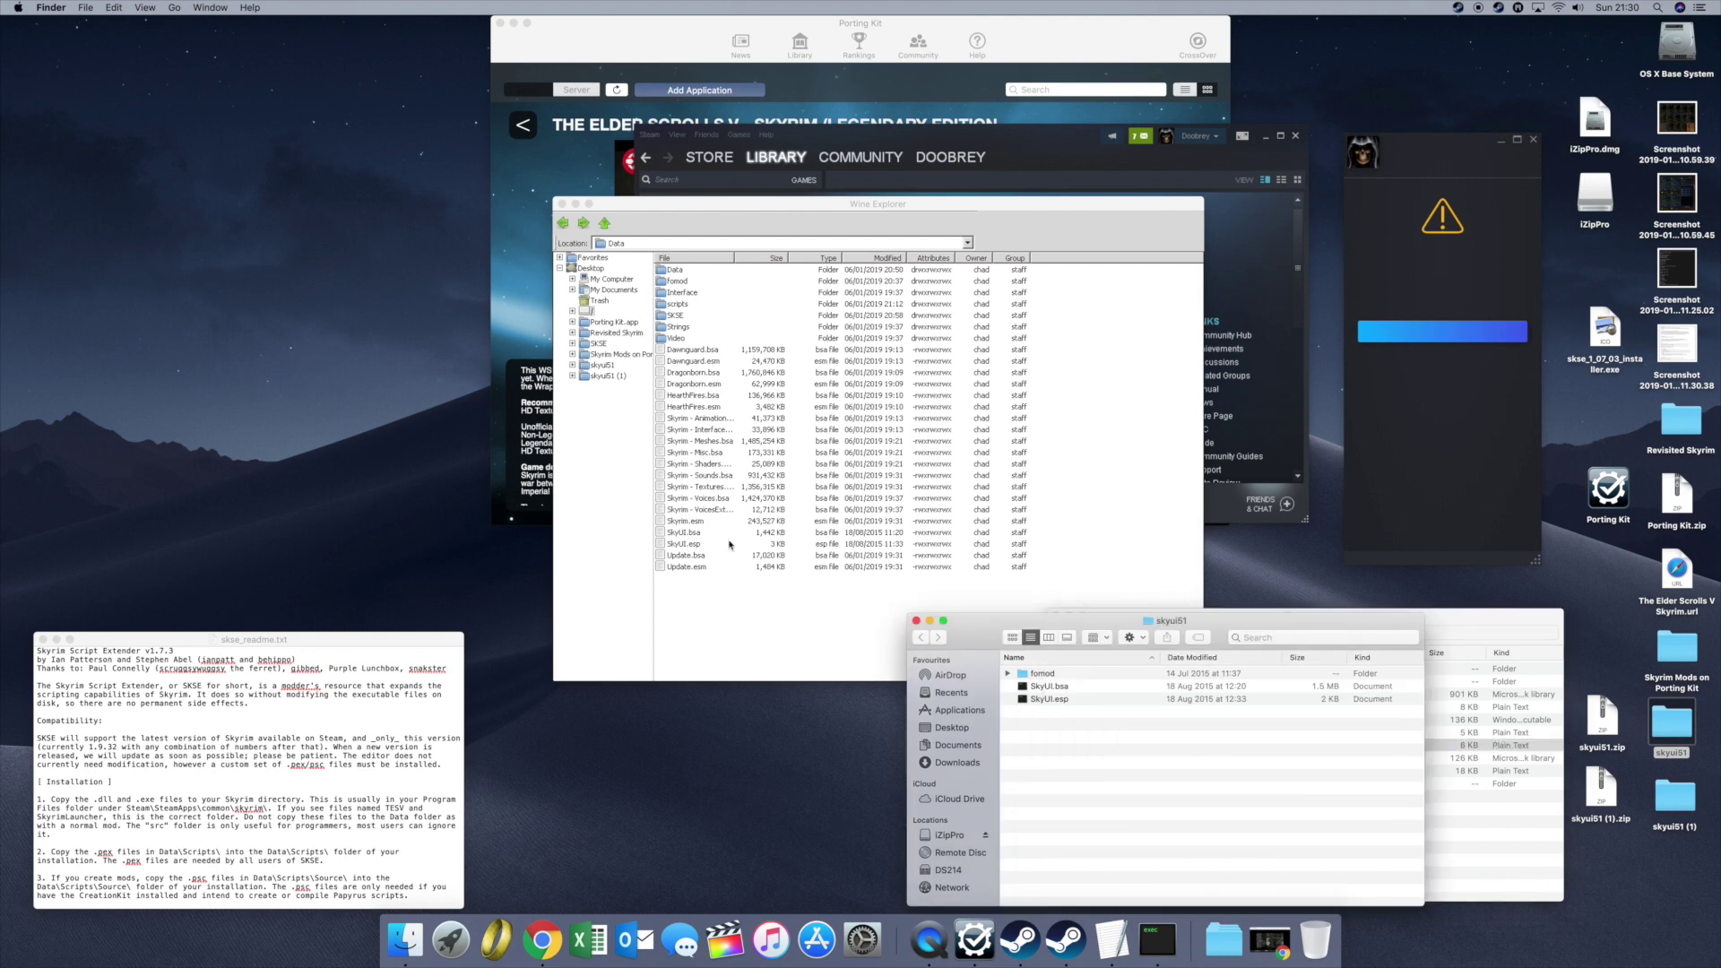
click(1033, 148)
click(563, 205)
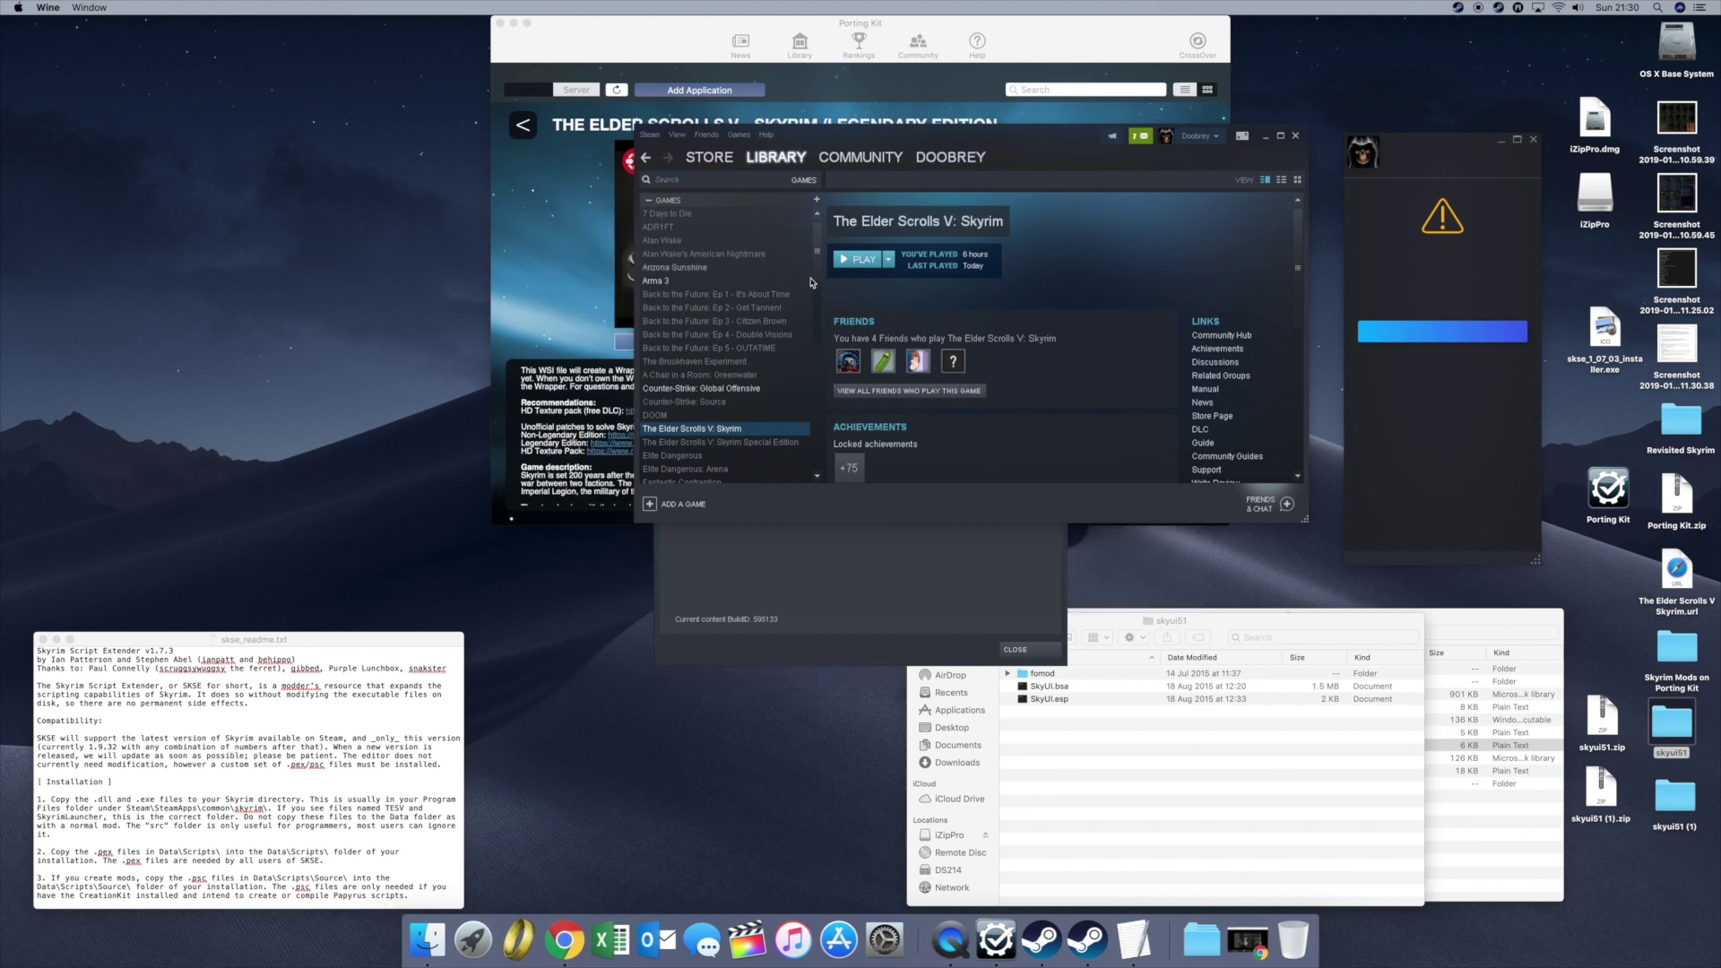
click(852, 260)
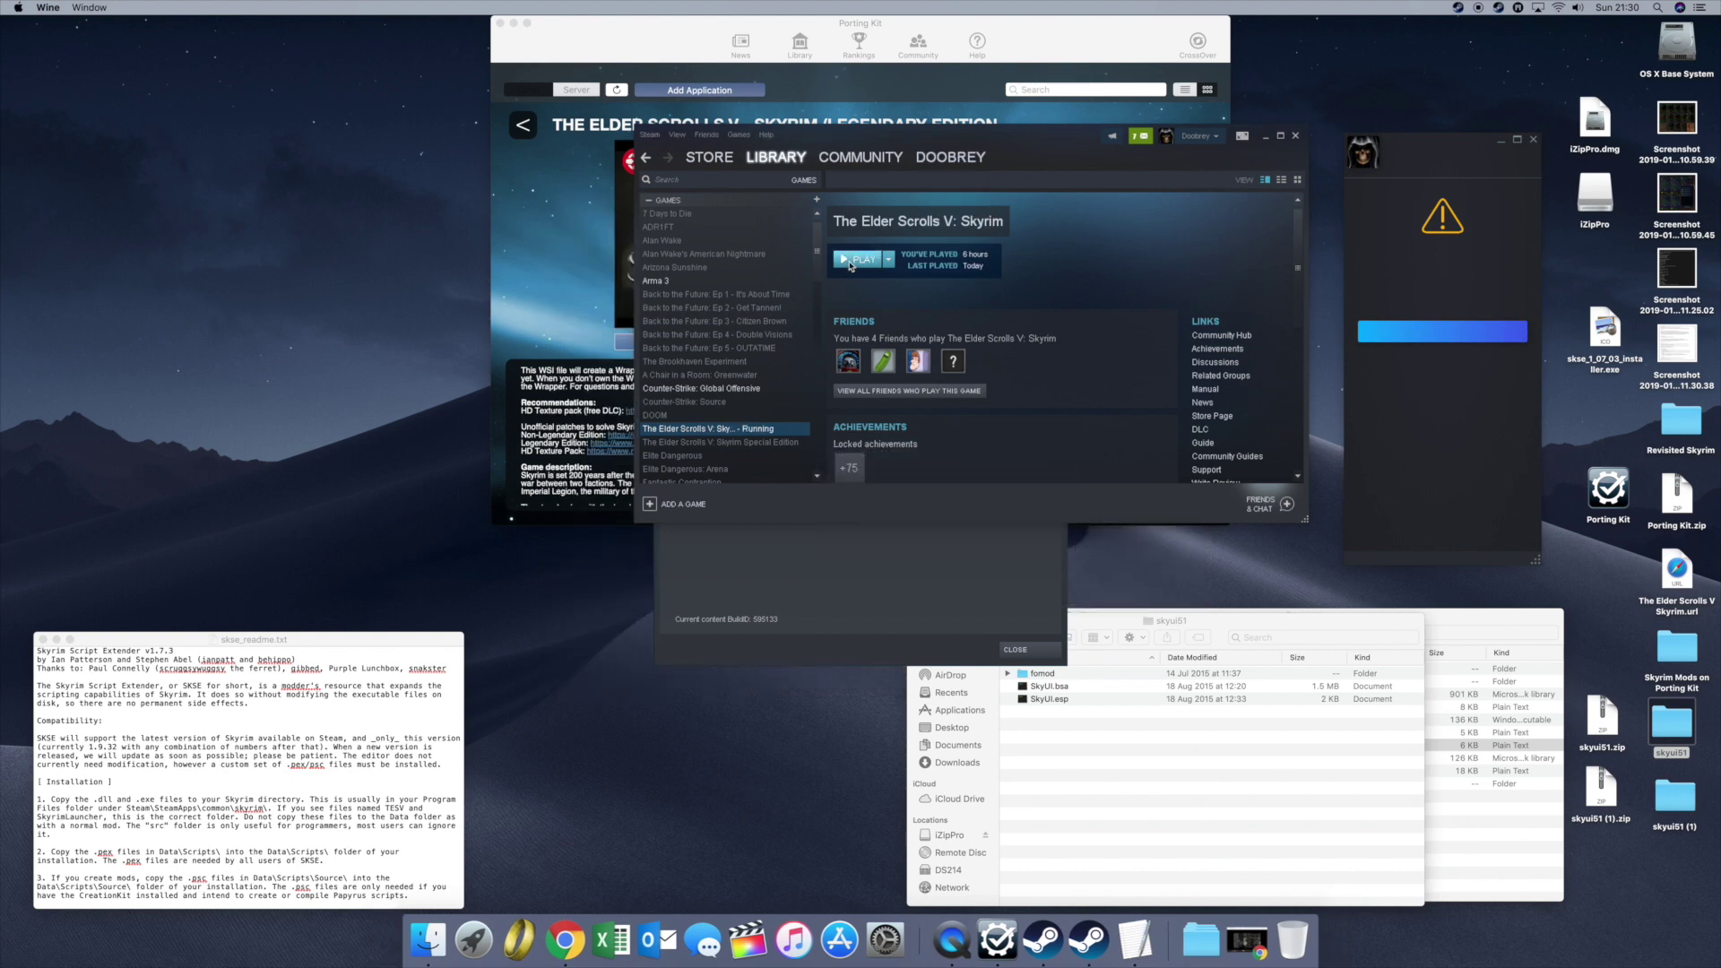
Step: Dismiss the BuildID dialog, start Skyrim from the launcher, and continue from the last save
click(1040, 648)
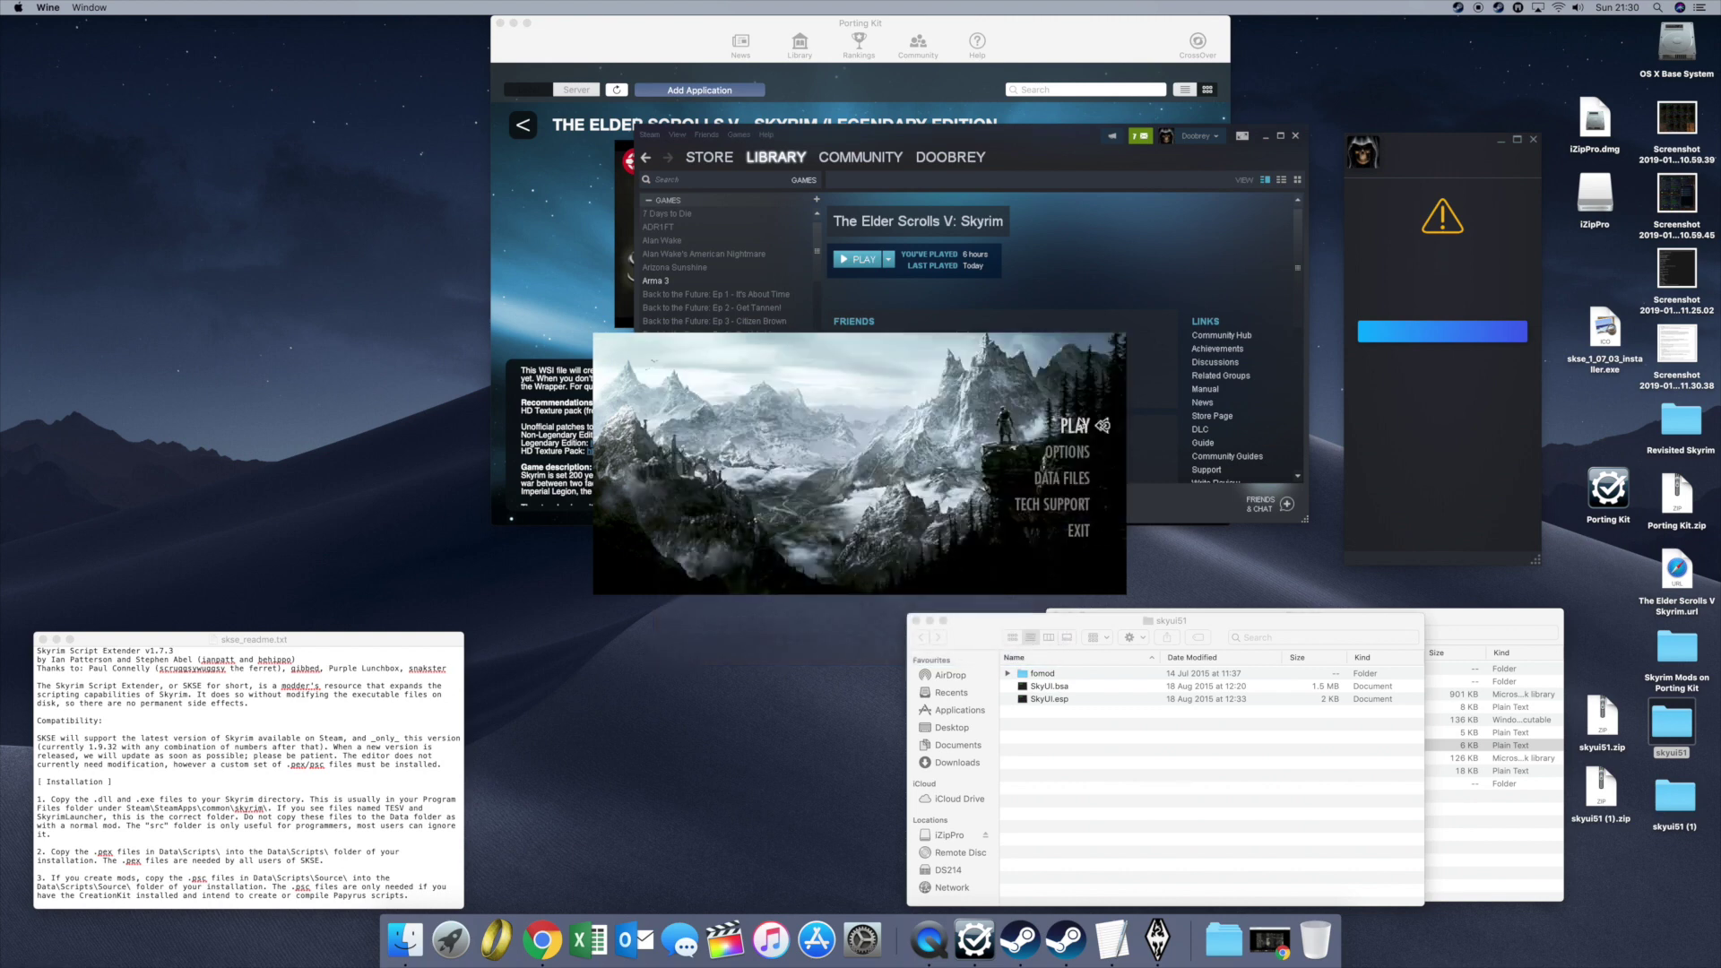
click(1076, 427)
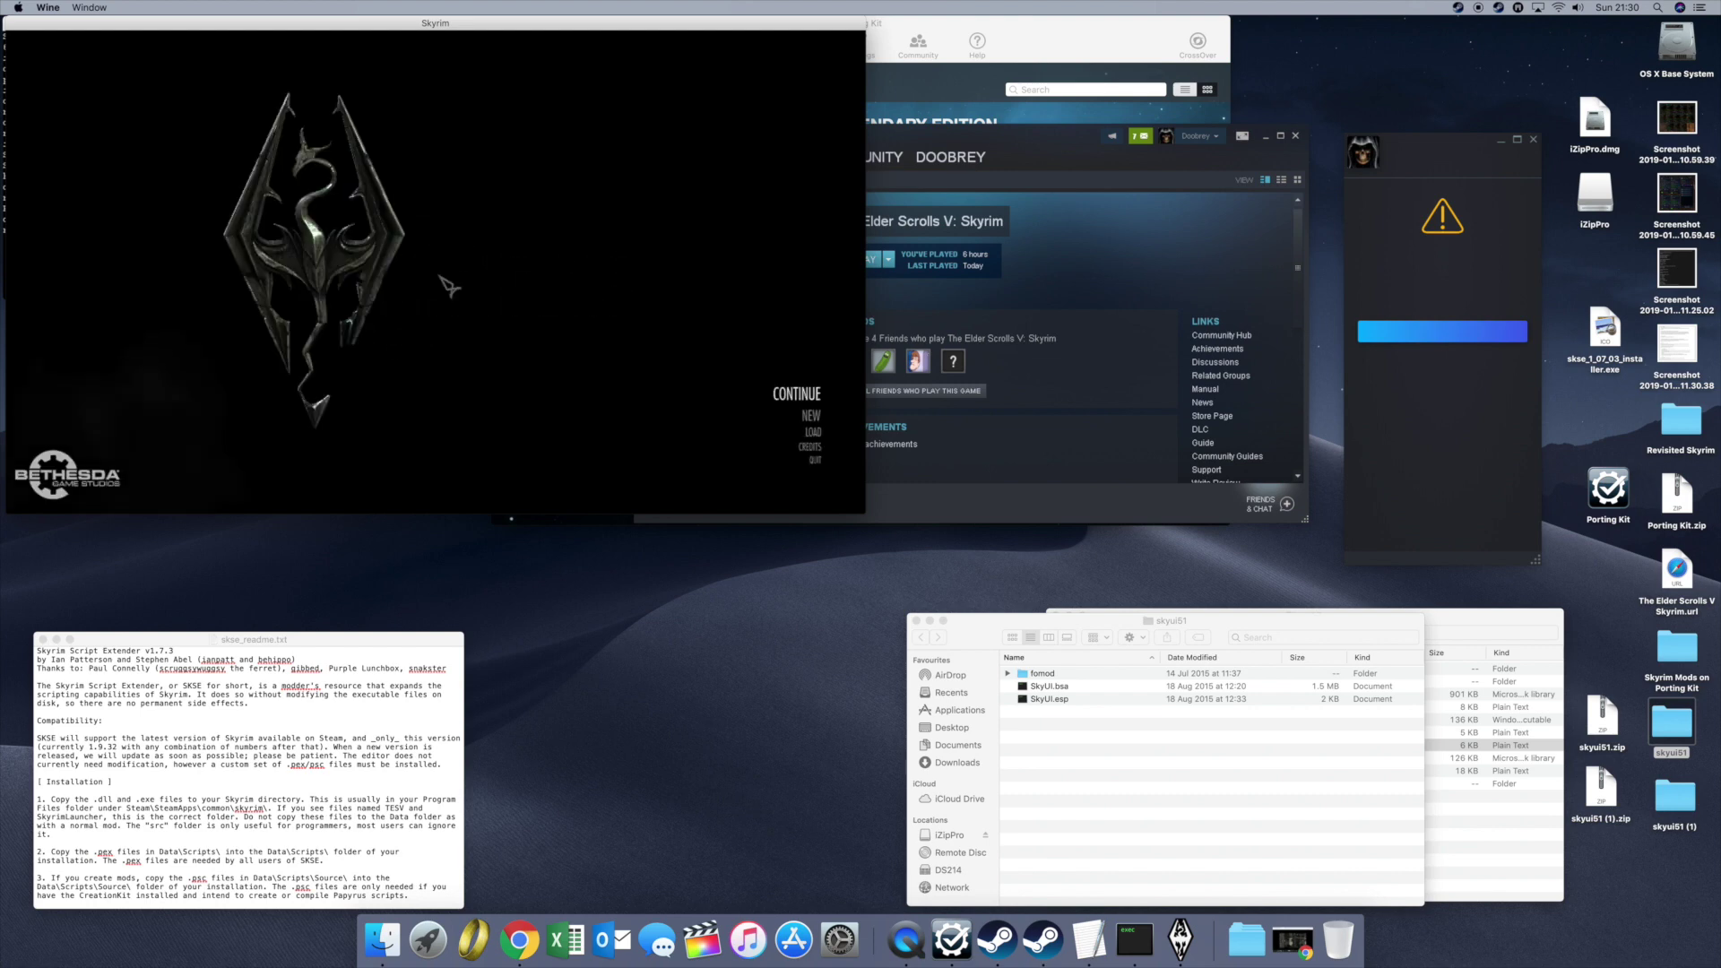
click(811, 397)
click(619, 467)
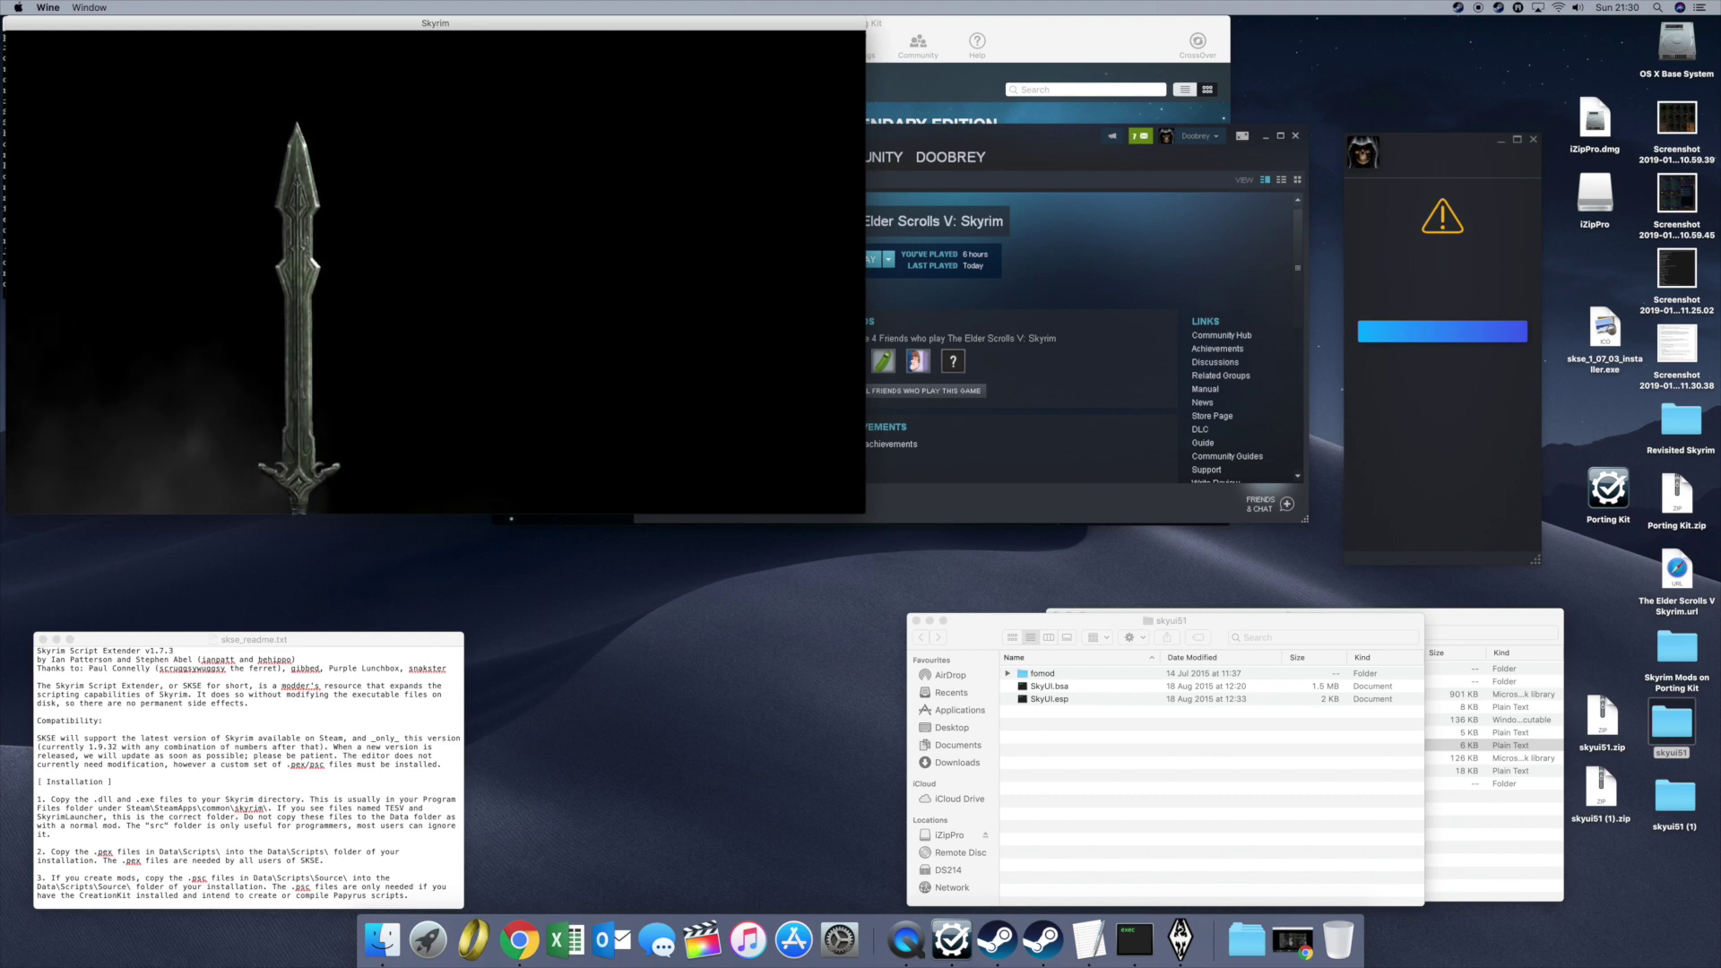
Step: Open the Tween menu's Items to view the SkyUI inventory, then close it
key(r)
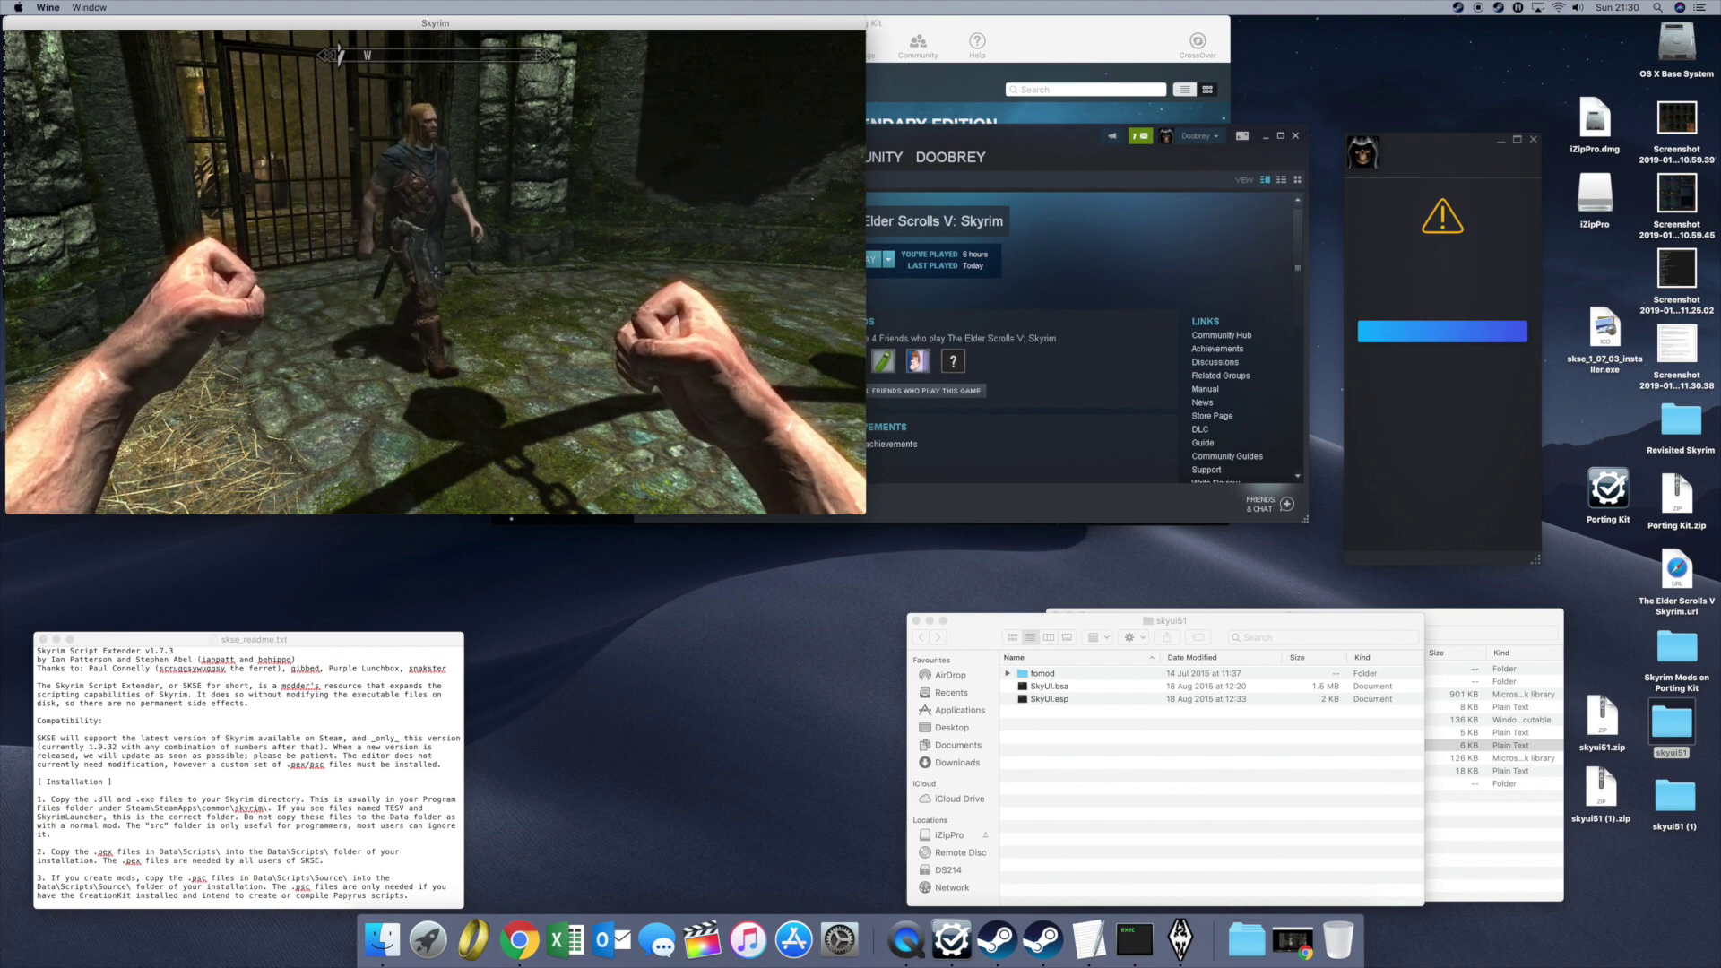
key(Escape)
key(Escape)
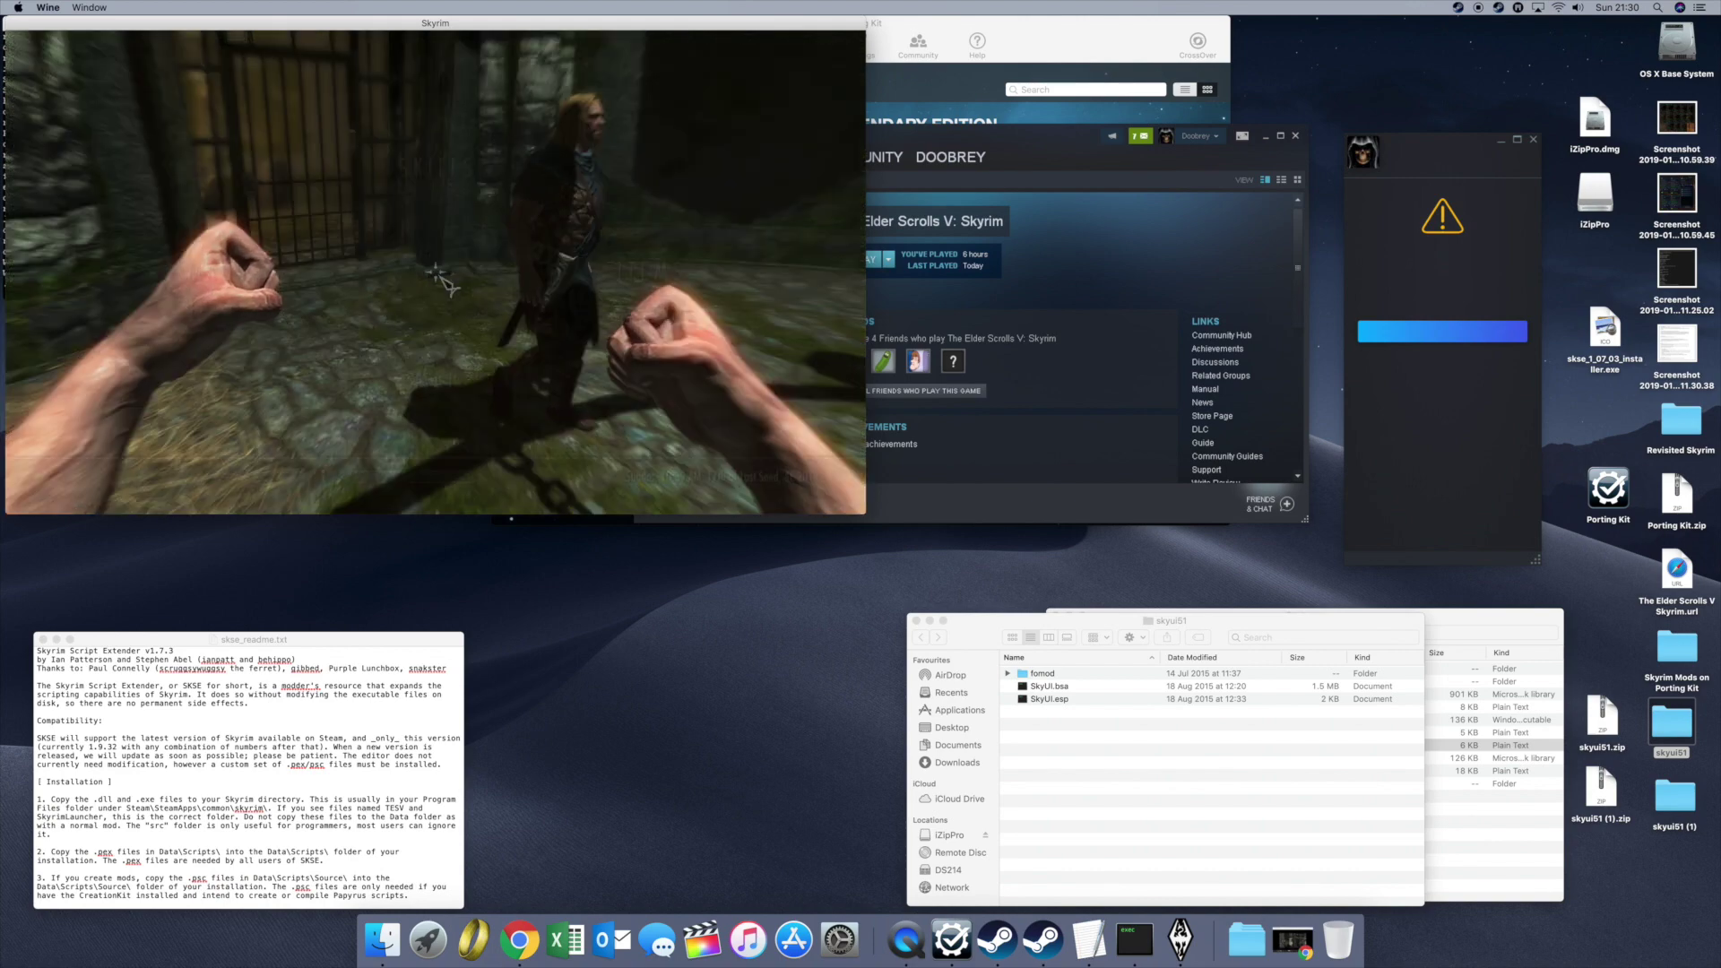
key(Tab)
click(574, 296)
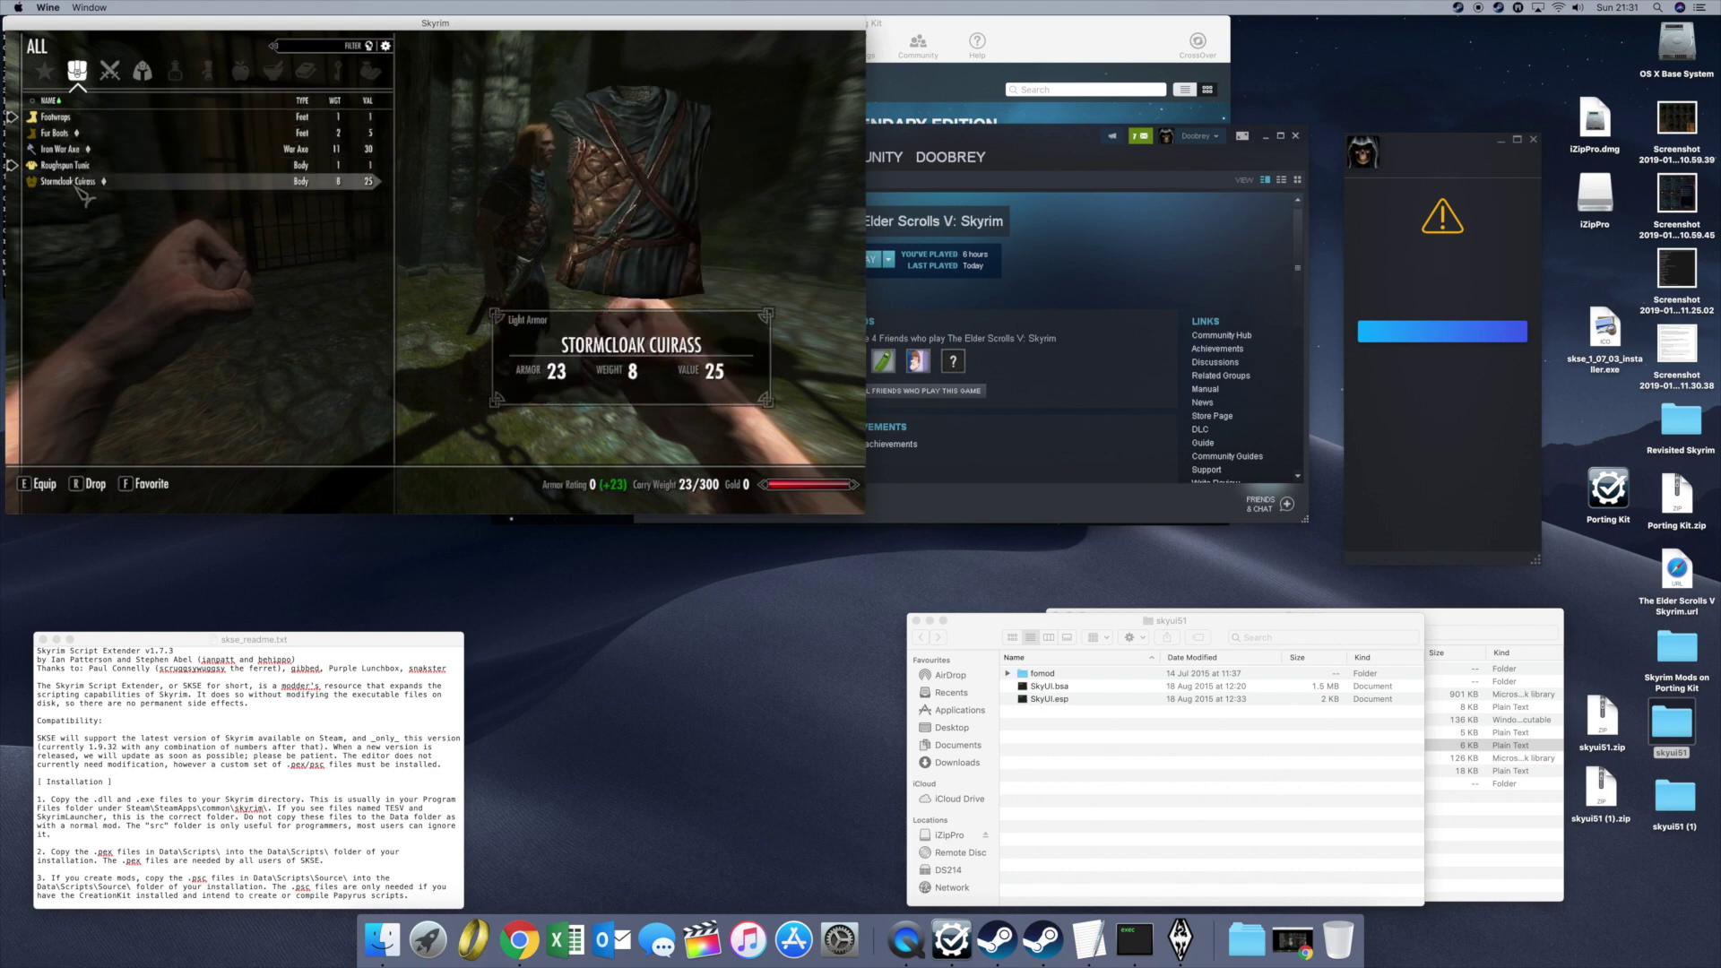
key(Escape)
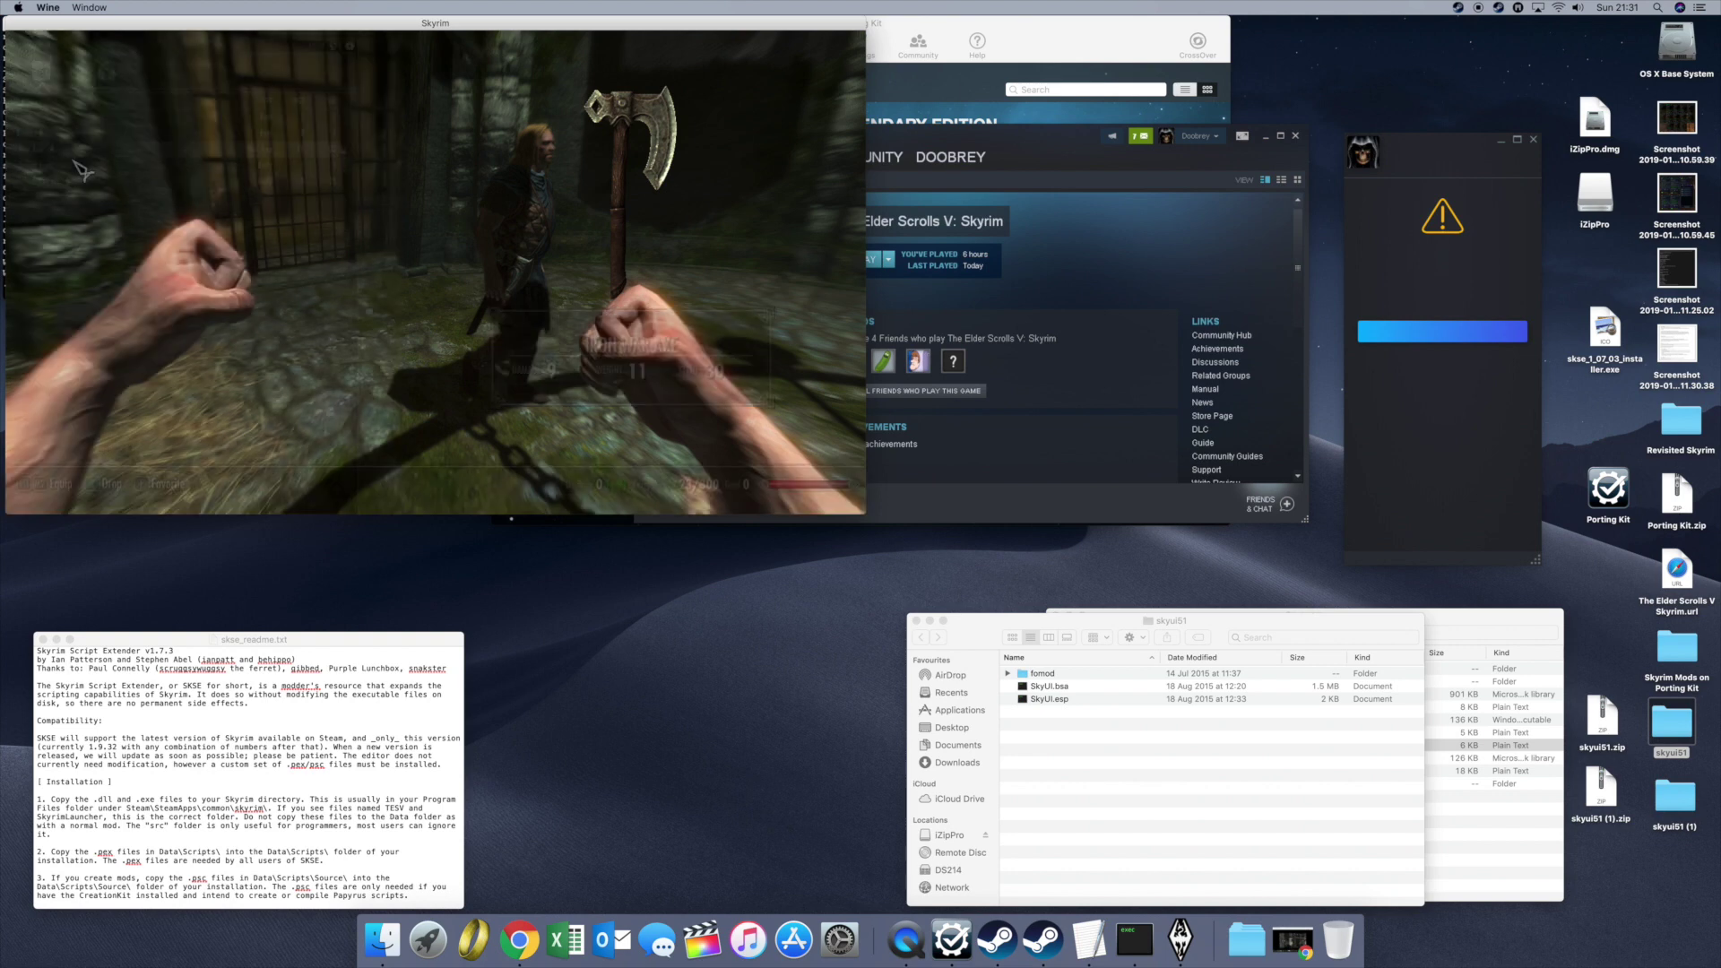
Step: Quit to the main menu via the pause menu's System > Quit and confirm
key(Escape)
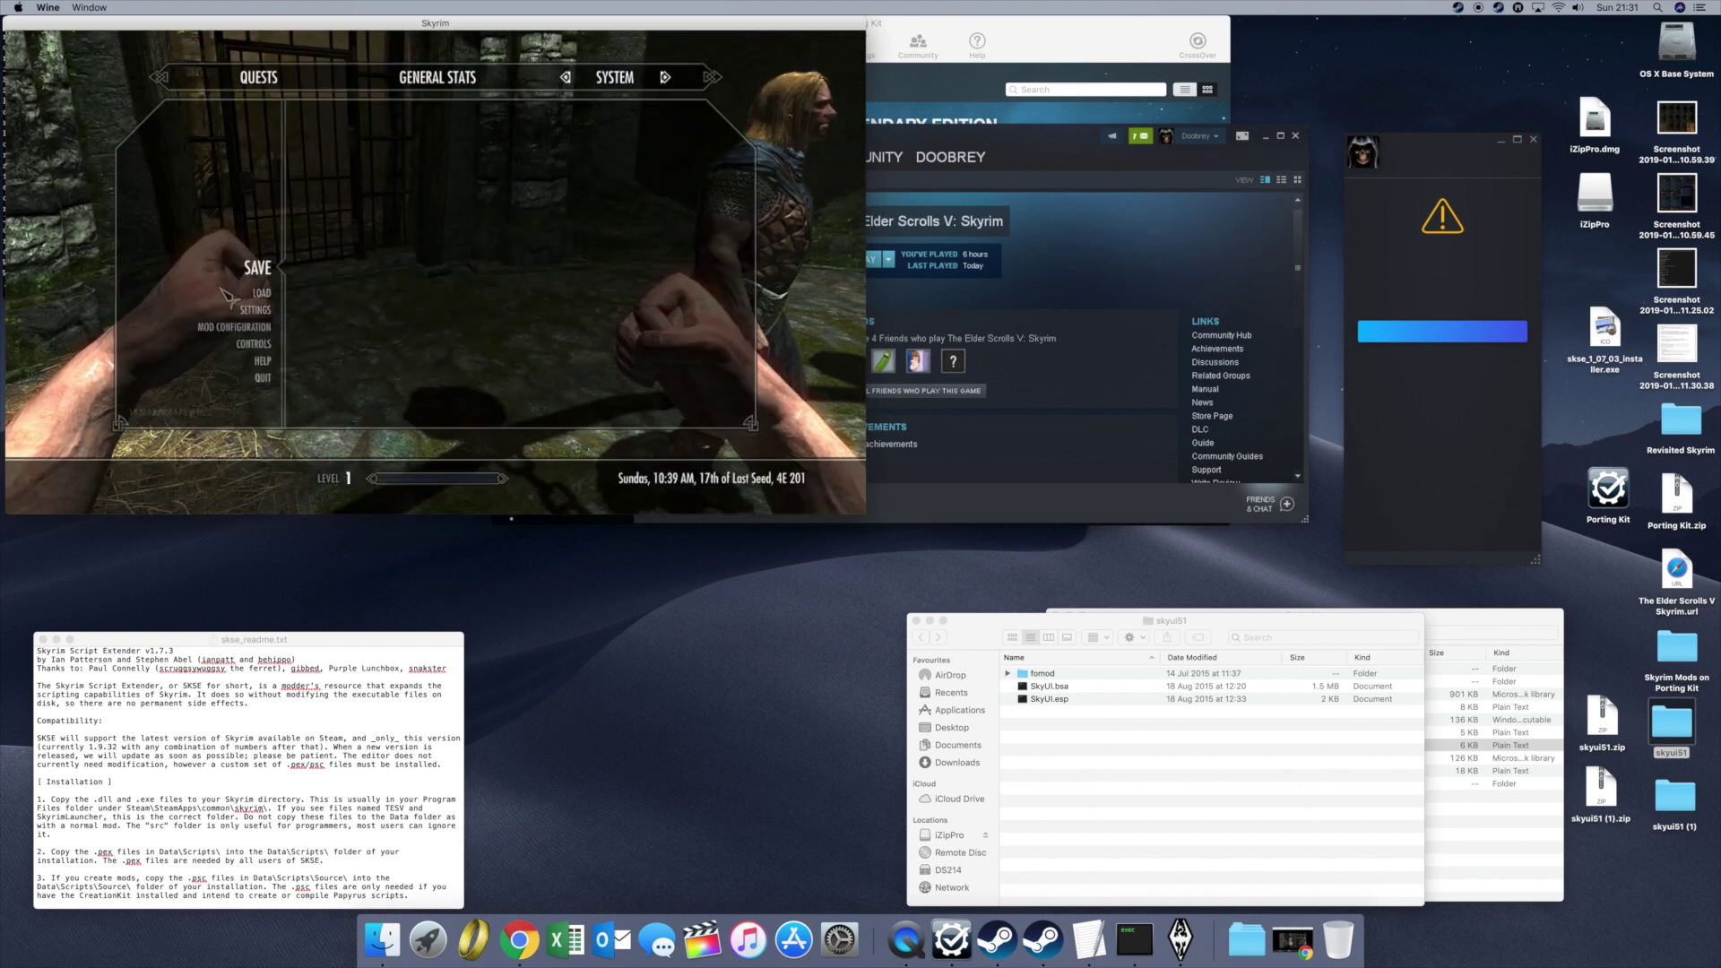
key(Escape)
key(Escape)
click(262, 377)
click(334, 257)
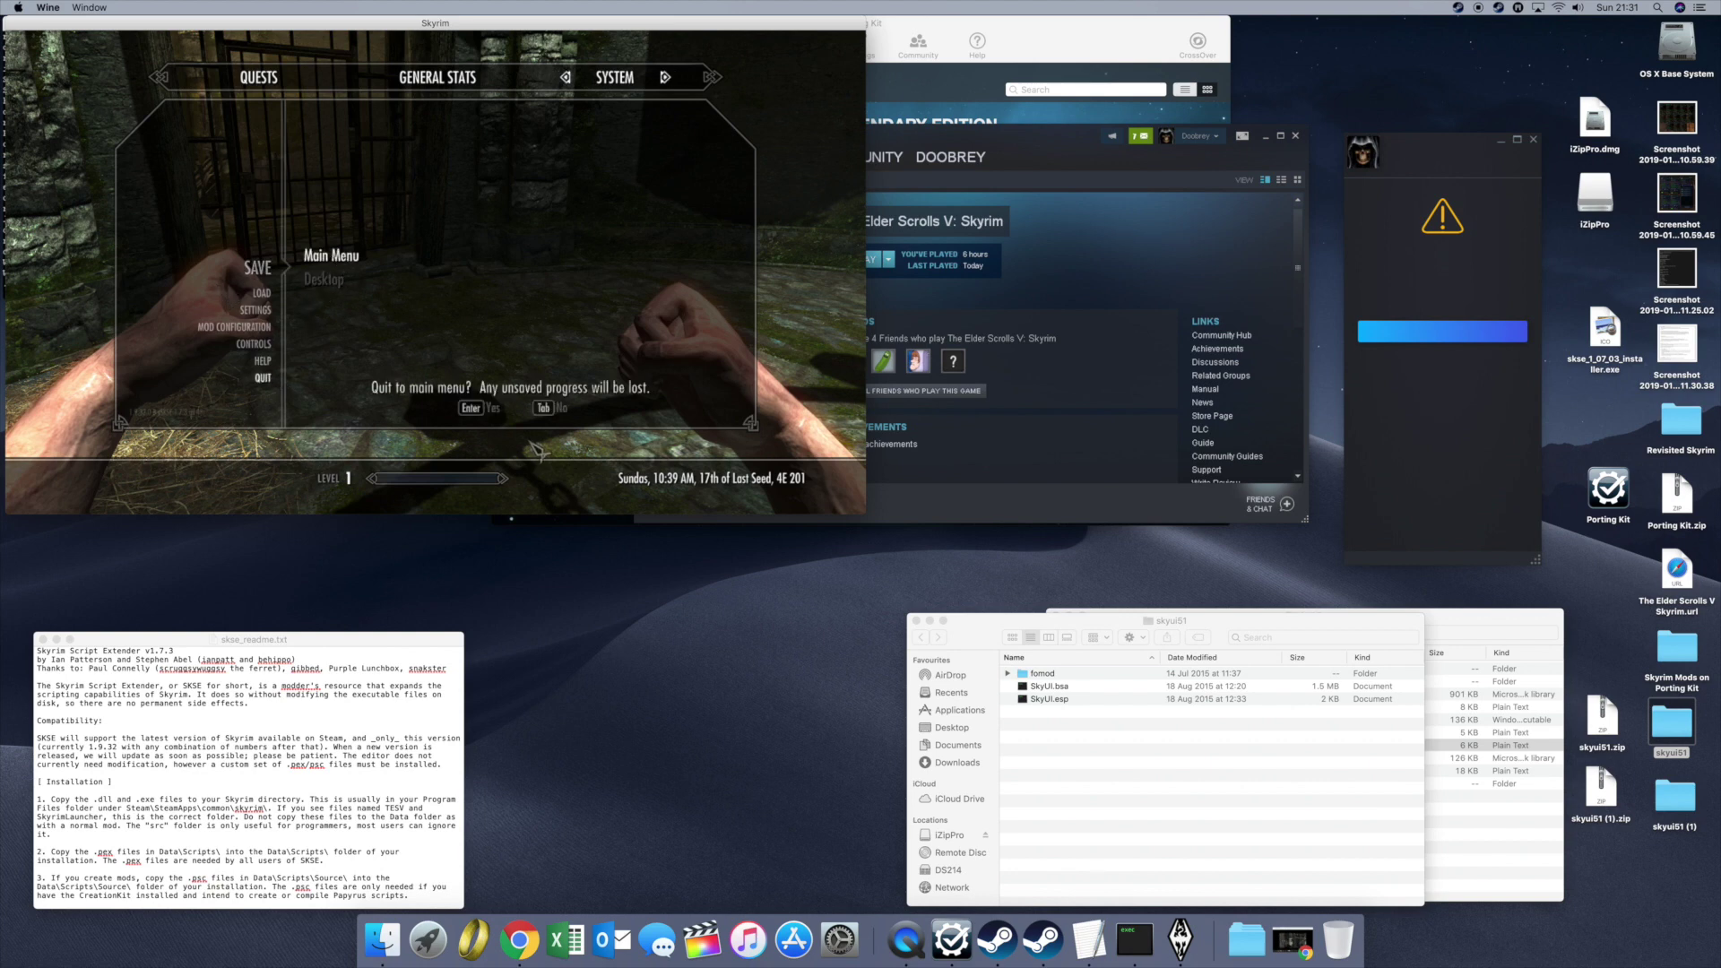
click(500, 419)
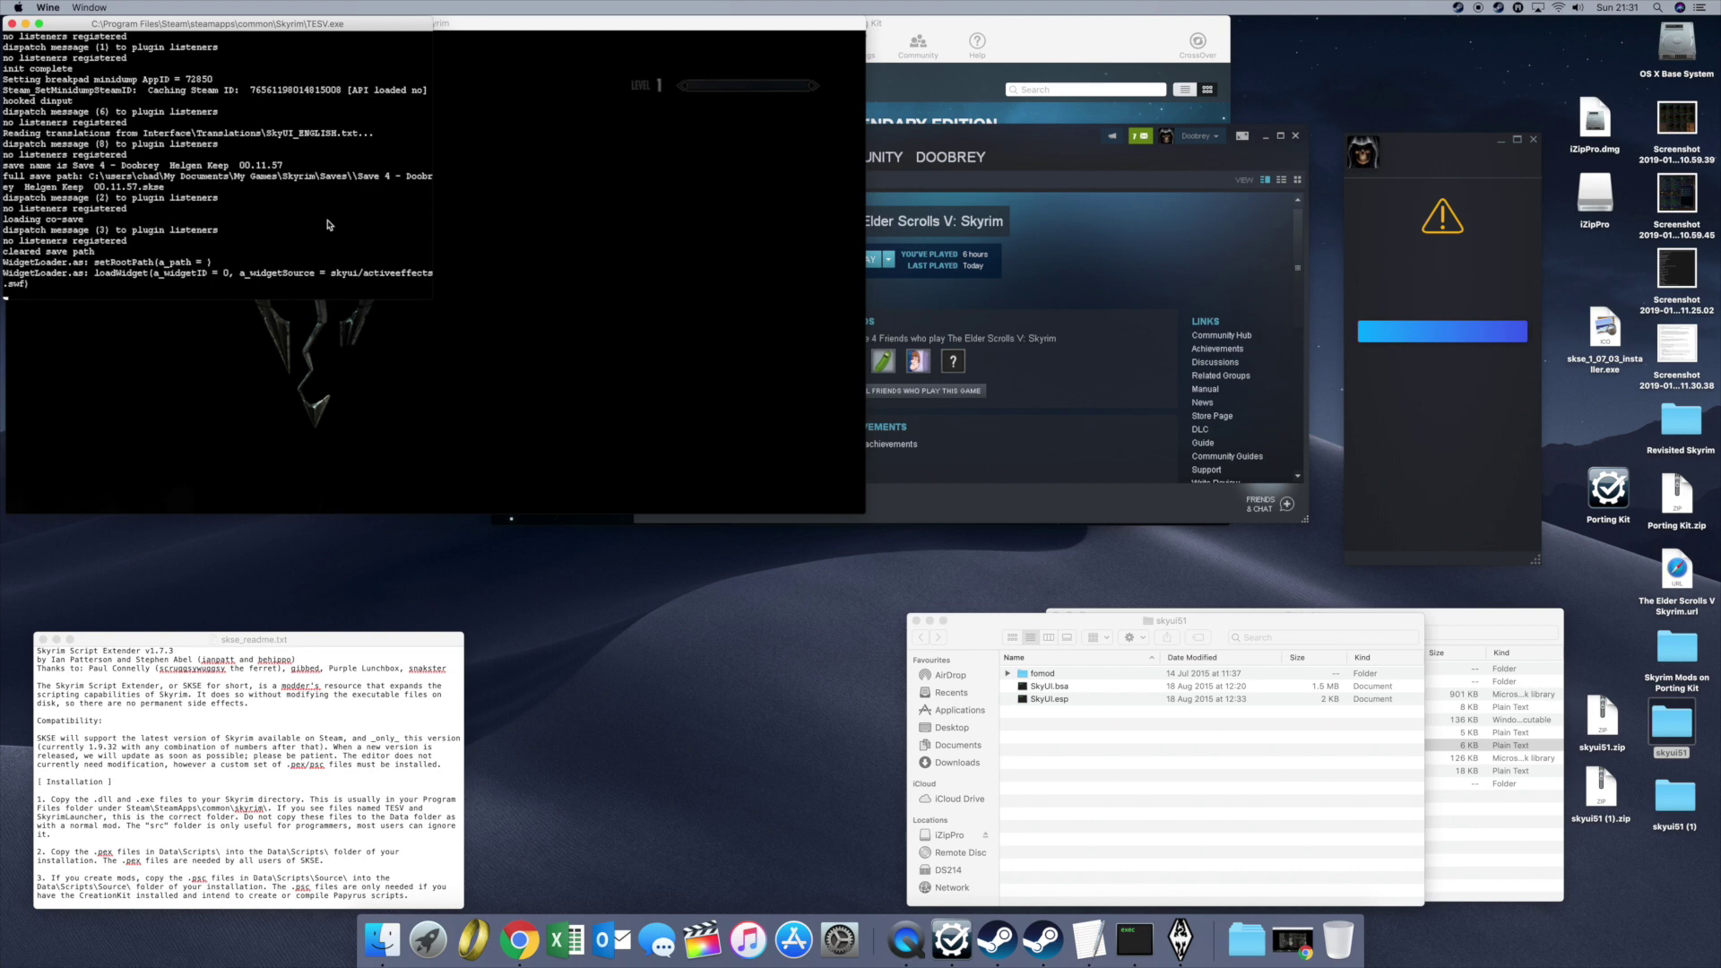
Step: Force quit the Skyrim console window from the Apple menu's Force Quit list
click(17, 7)
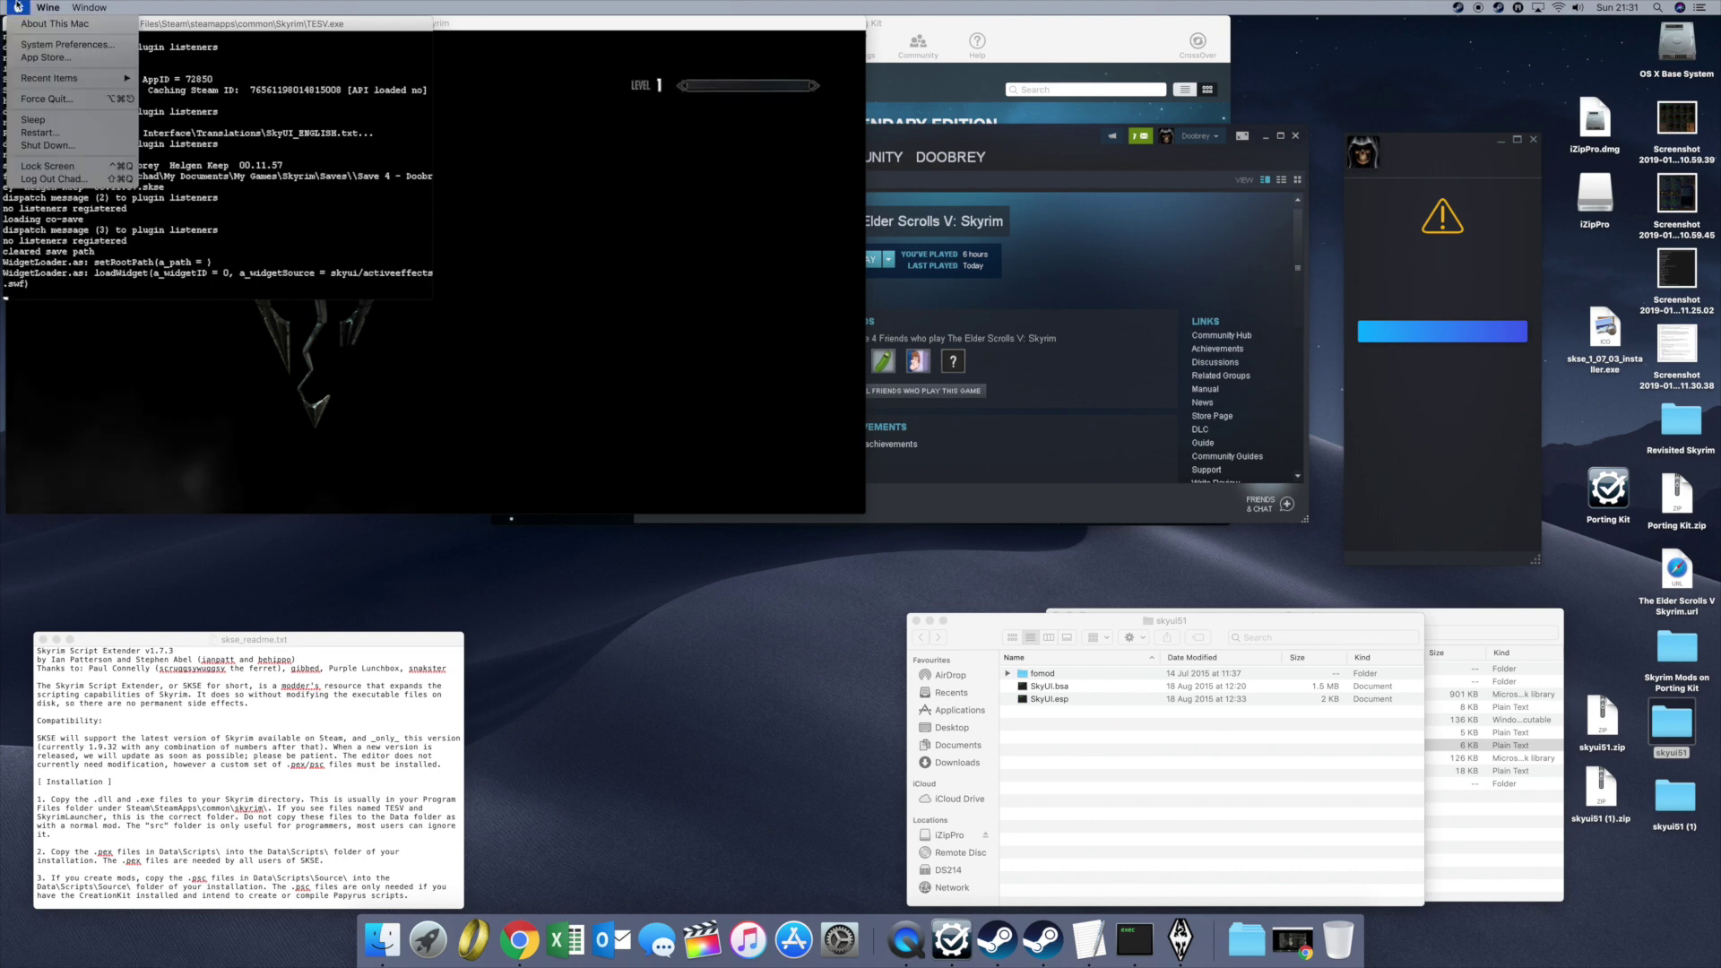
click(55, 98)
key(Return)
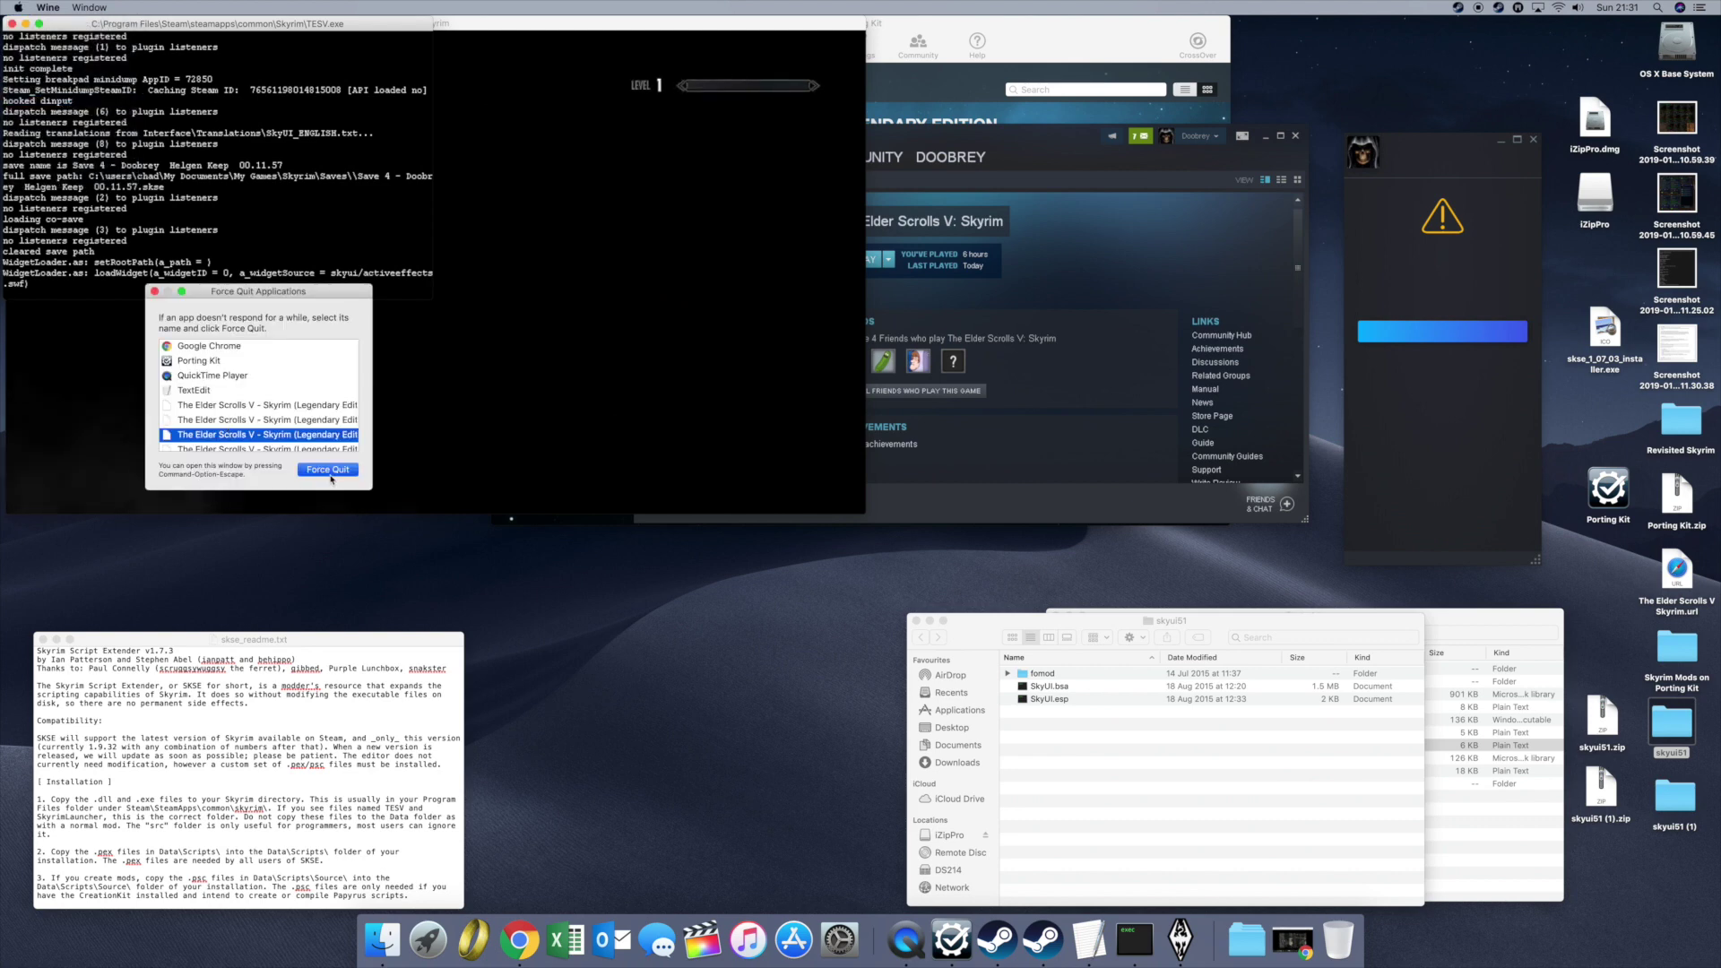
key(Return)
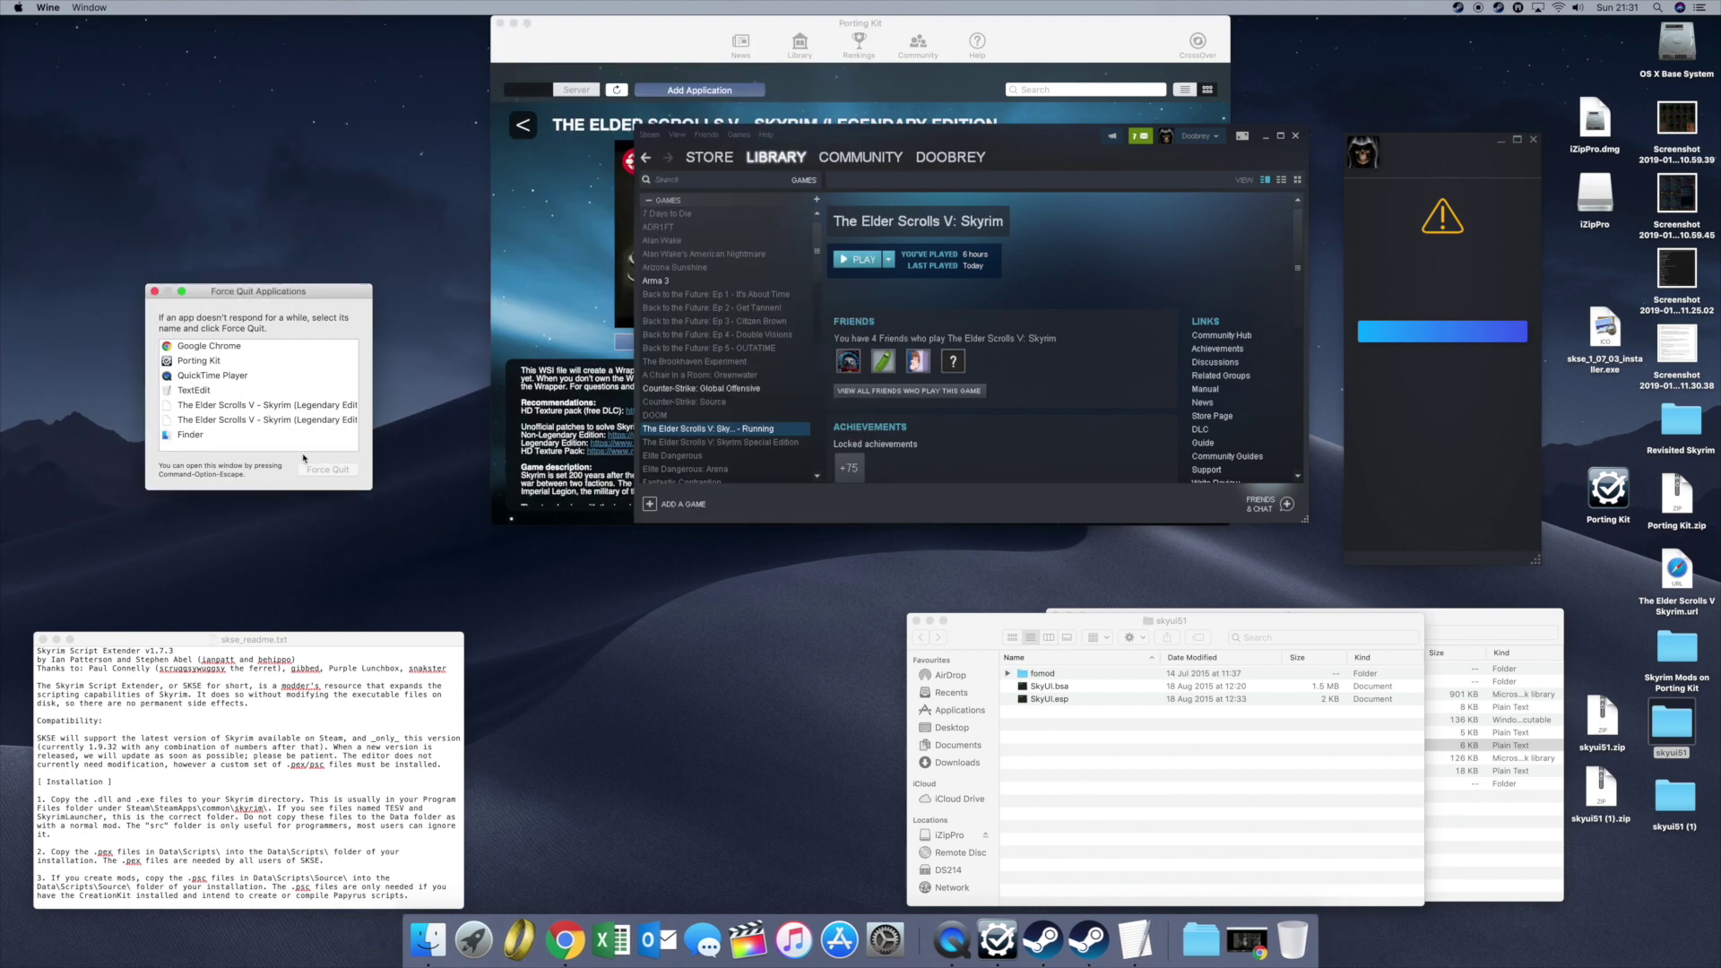
Step: Force quit the two remaining Skyrim Legendary Edition processes, confirming each
click(268, 408)
click(328, 471)
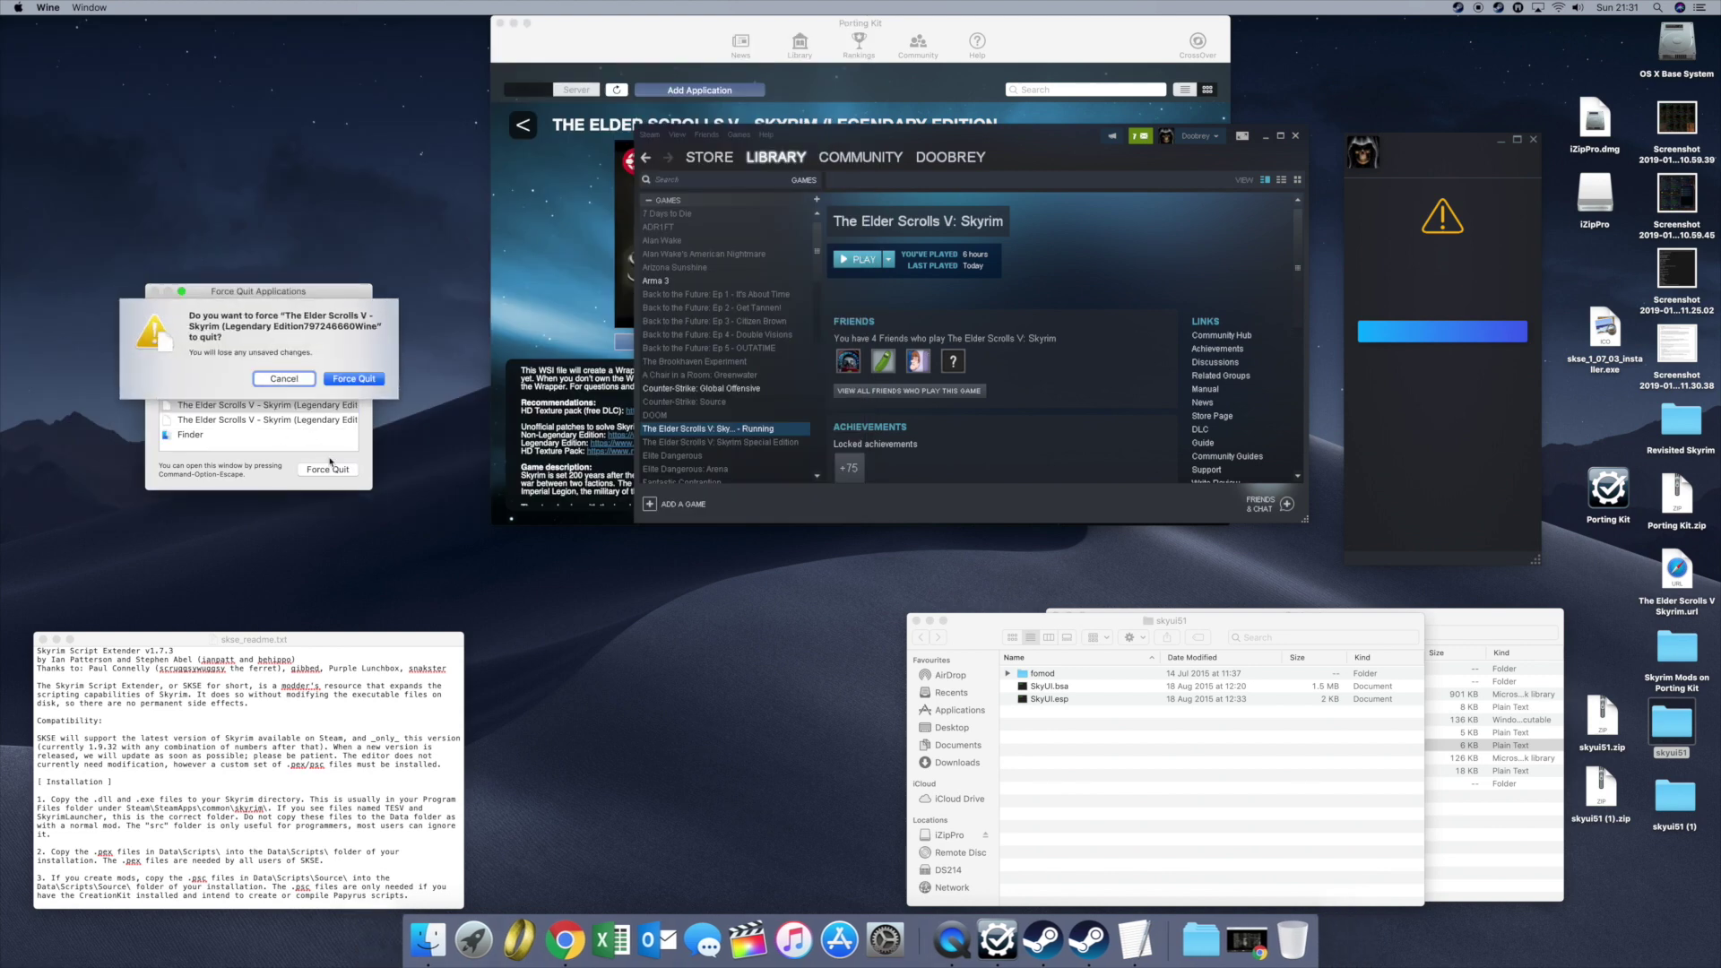
click(354, 378)
click(301, 408)
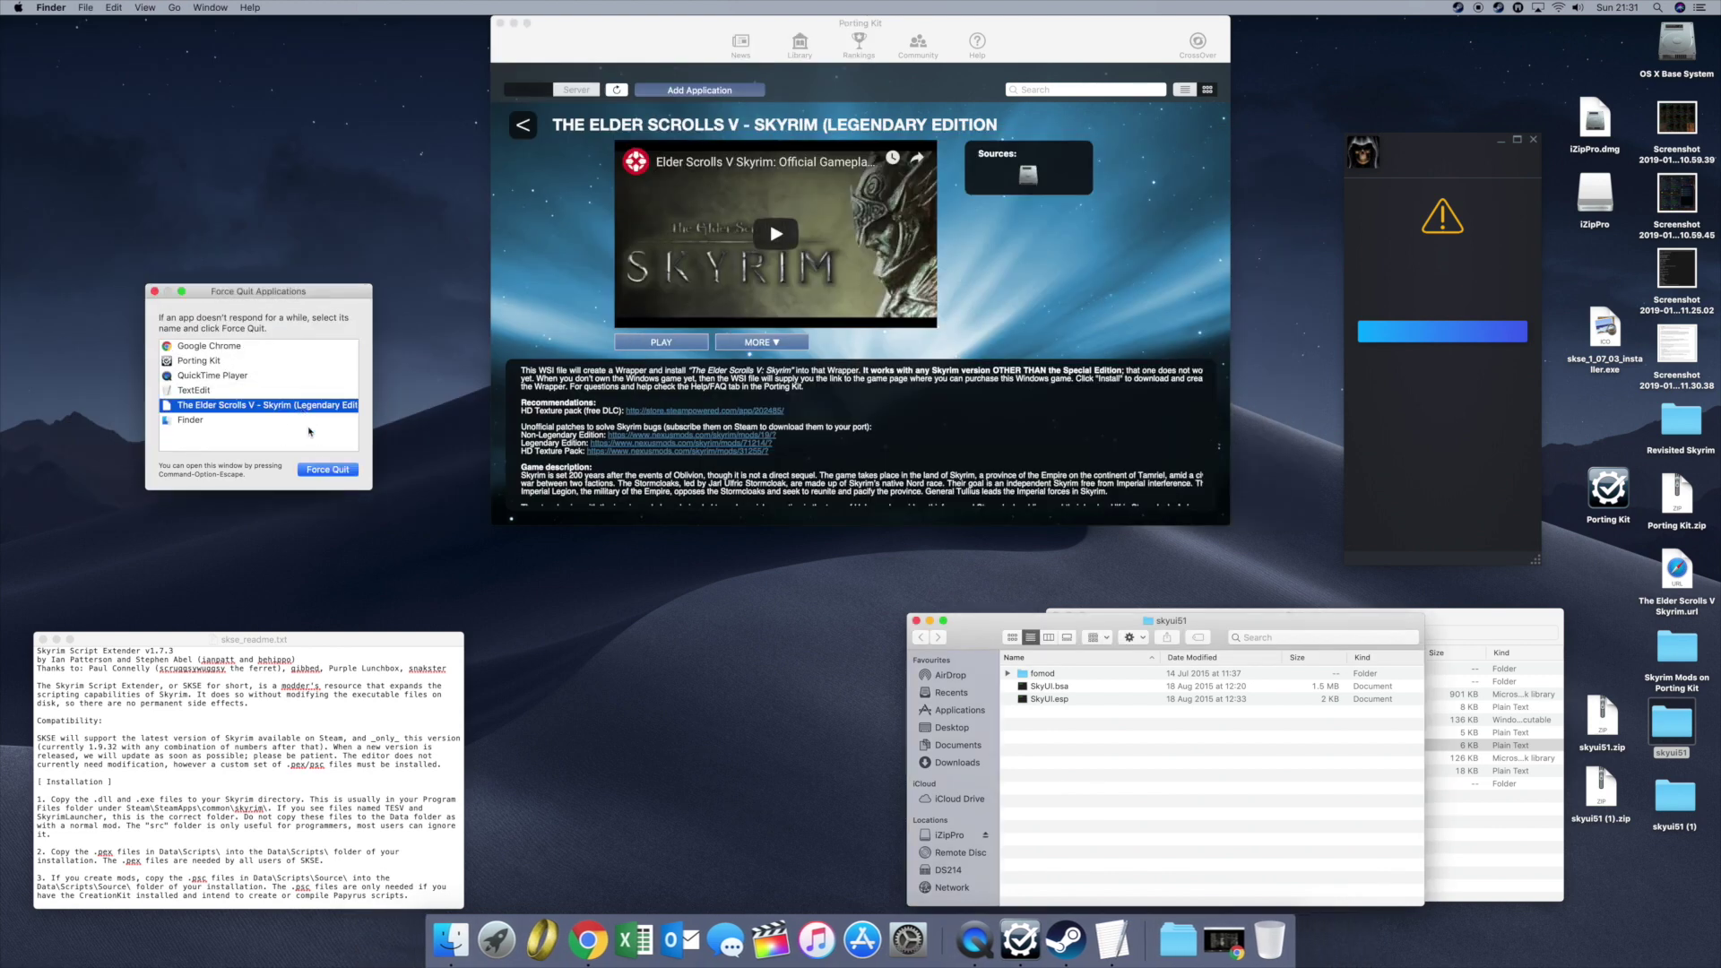
click(335, 474)
click(368, 376)
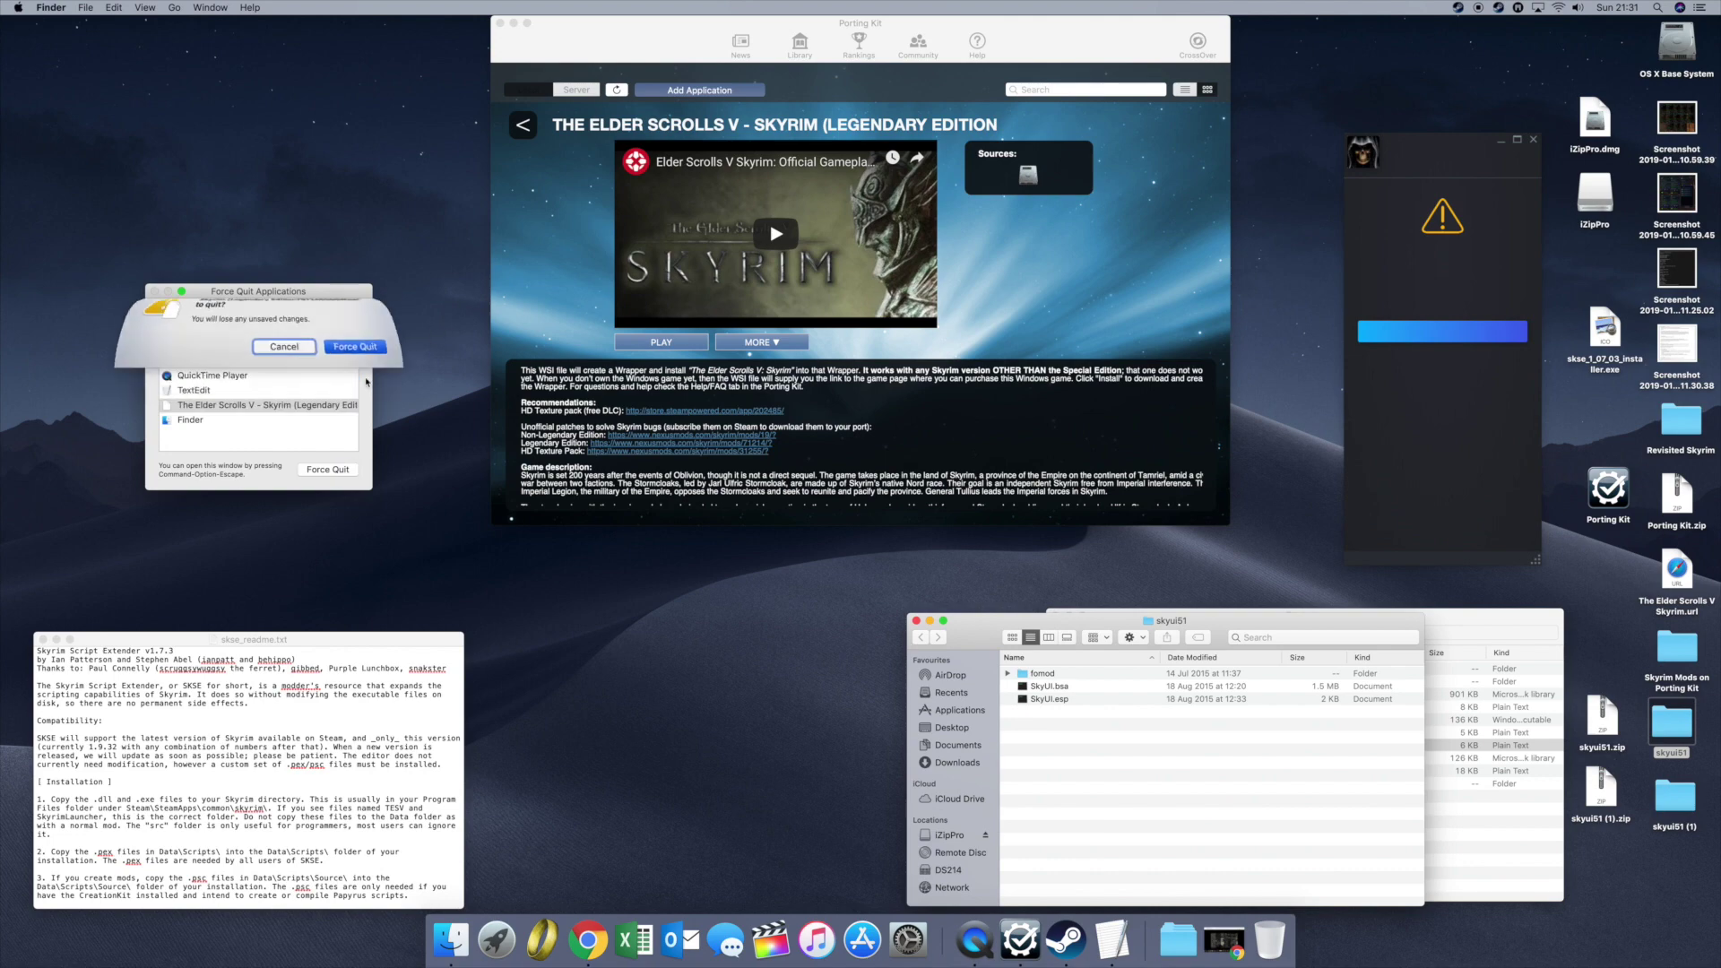